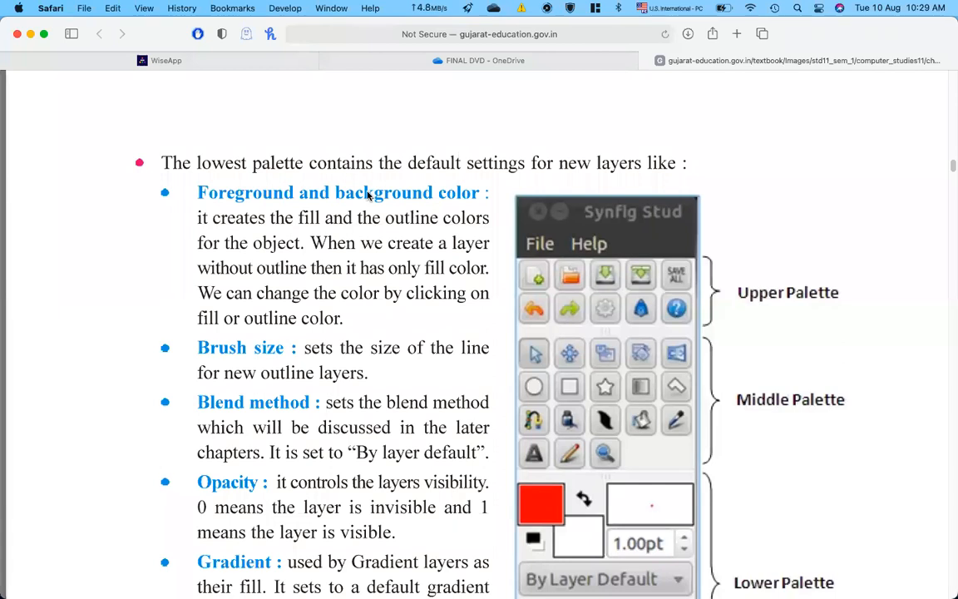
Compare the textbook's toolbox figure with the toolbox in Synfig Studio, then return to the textbook page.
scroll(368, 196, "down", 2)
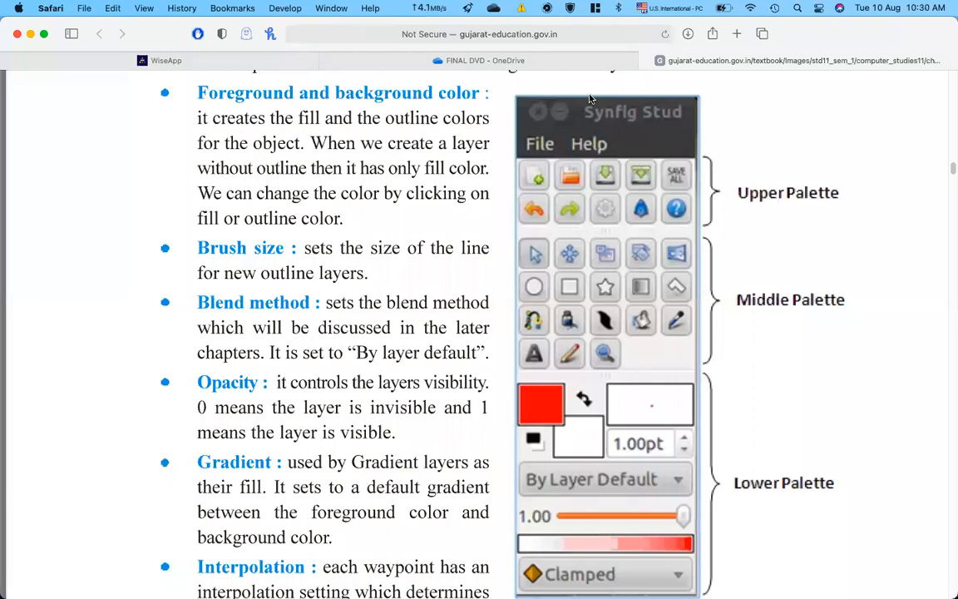
scroll(663, 315, "down", 1)
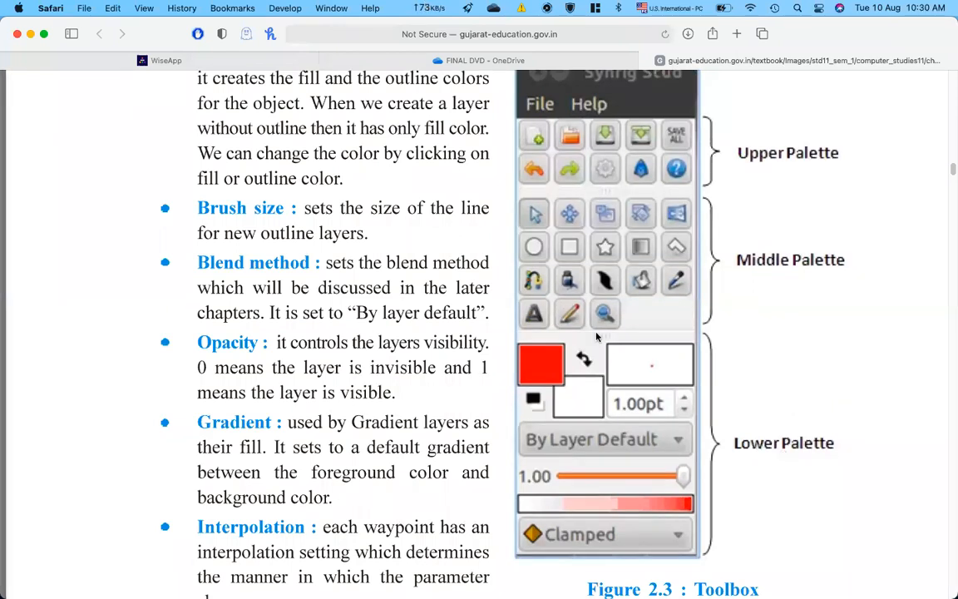
key("ctrl+Up")
left_click(299, 212)
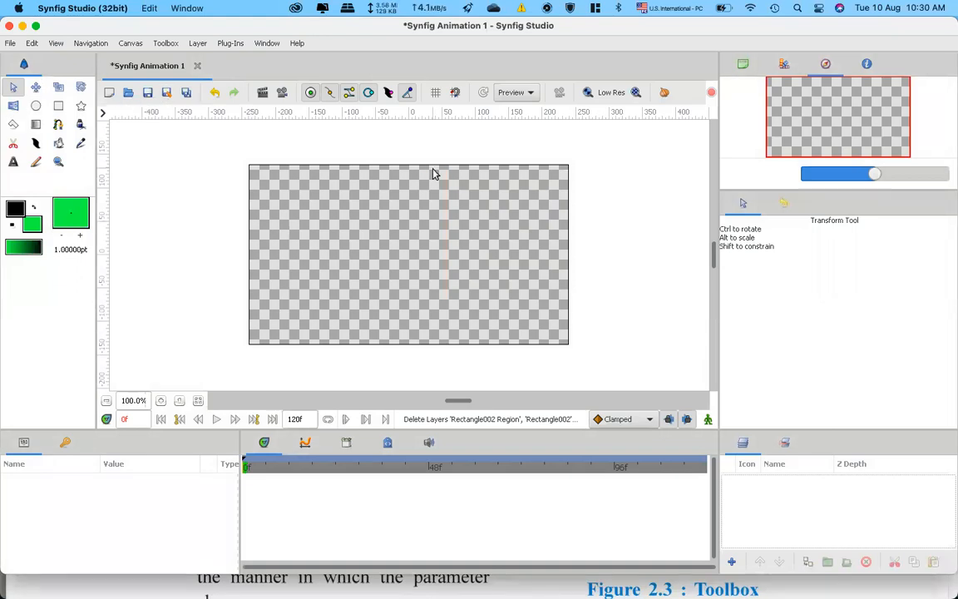
key("ctrl+Up")
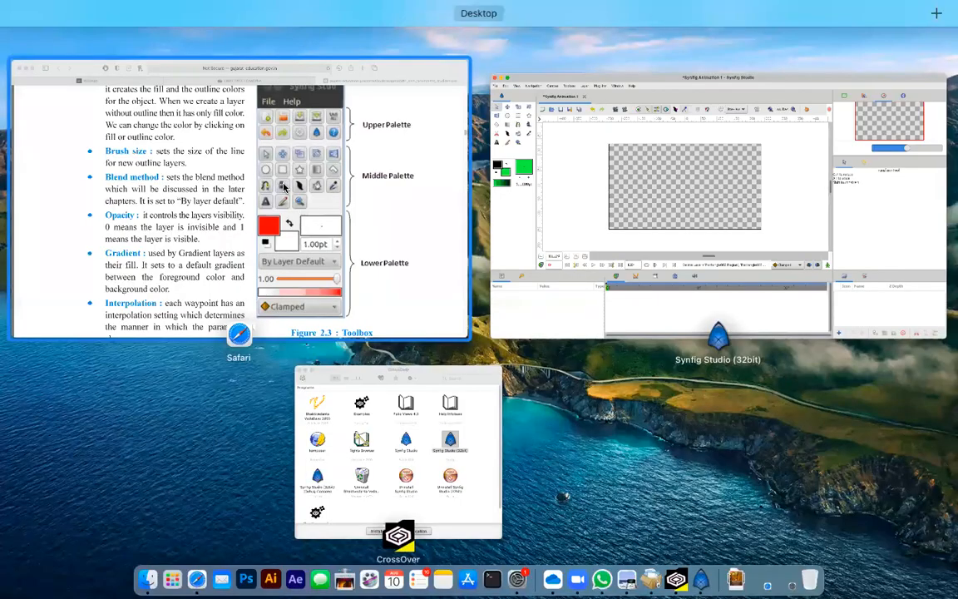
left_click(284, 188)
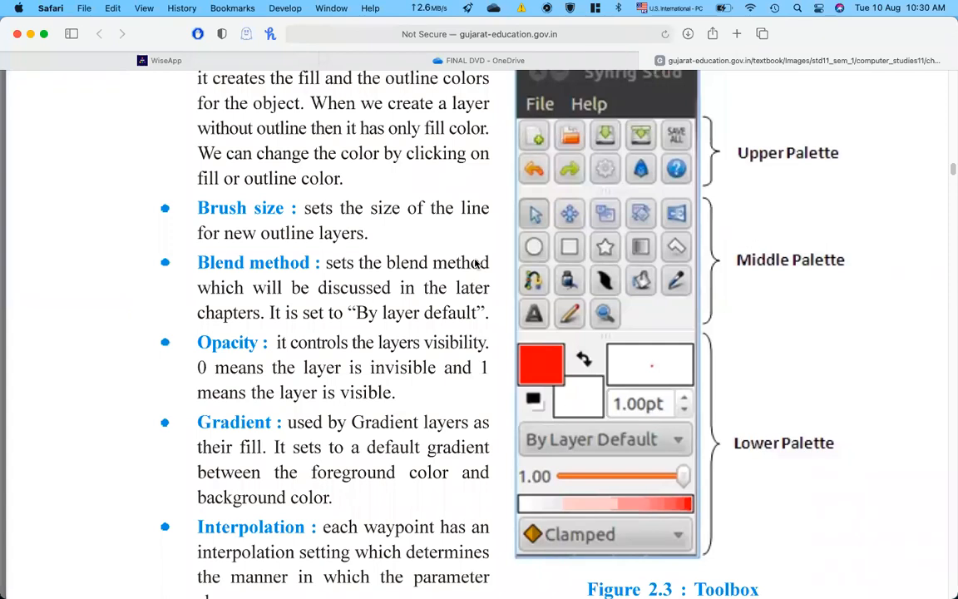
Read the textbook's descriptions of the upper, middle and lower toolbox palettes alongside Figure 2.3.
scroll(477, 263, "up", 2)
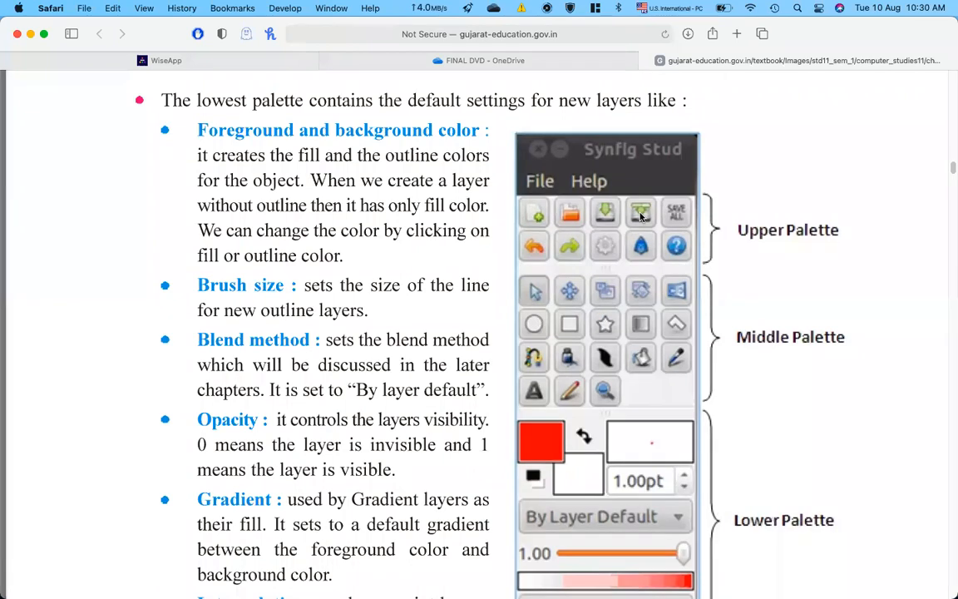
scroll(711, 376, "down", 2)
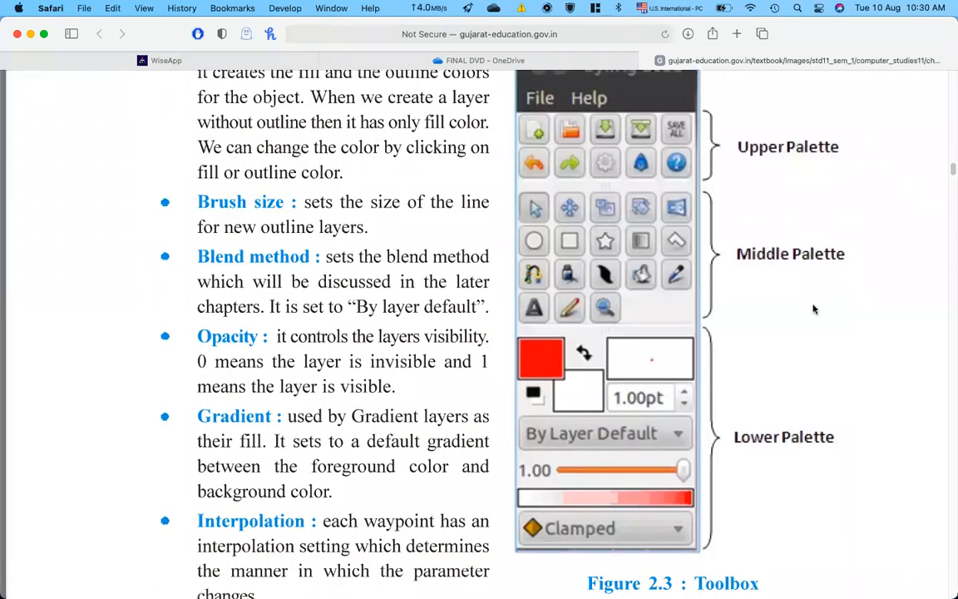
scroll(814, 309, "up", 3)
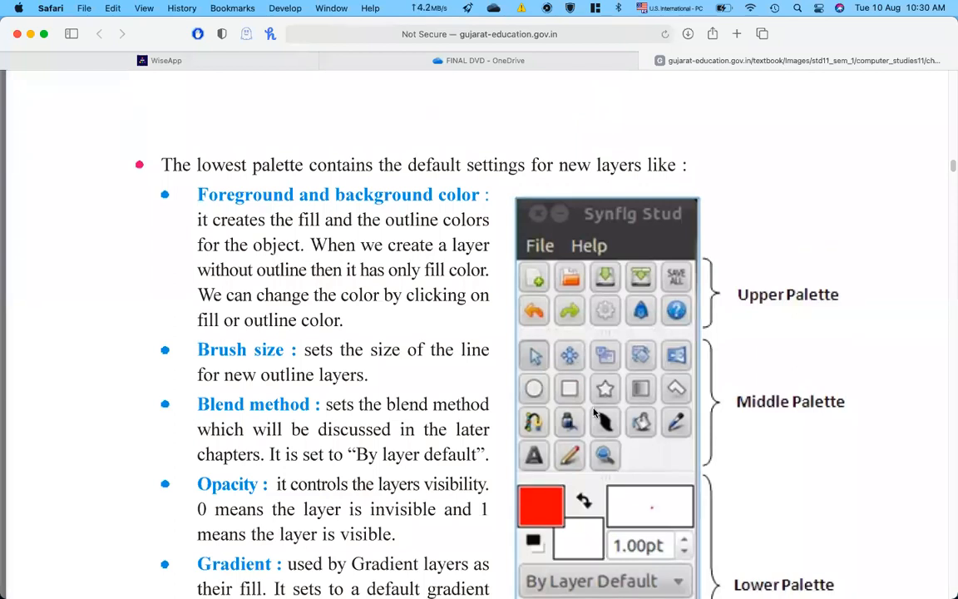
scroll(698, 476, "down", 3)
scroll(698, 476, "up", 2)
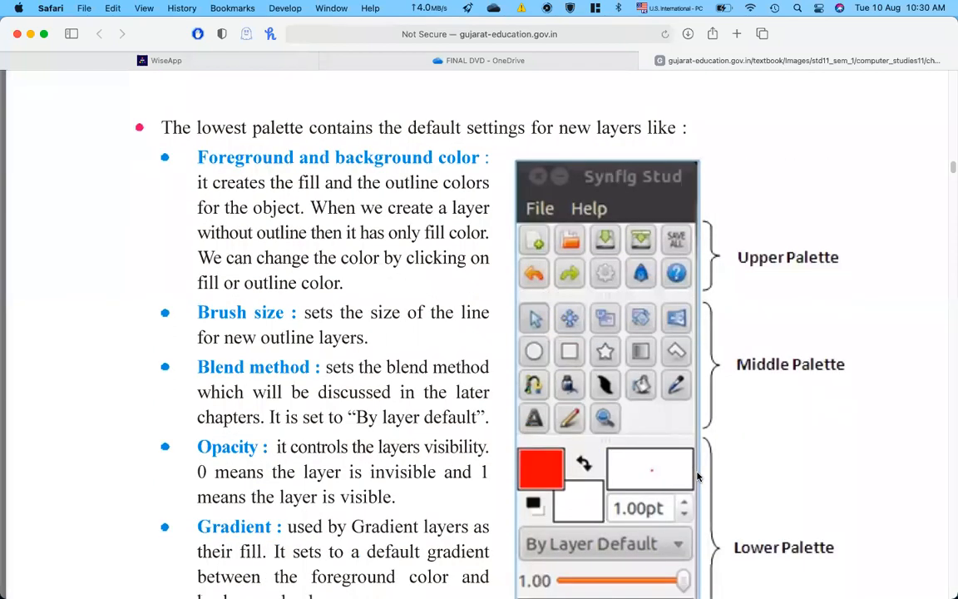
scroll(697, 476, "down", 4)
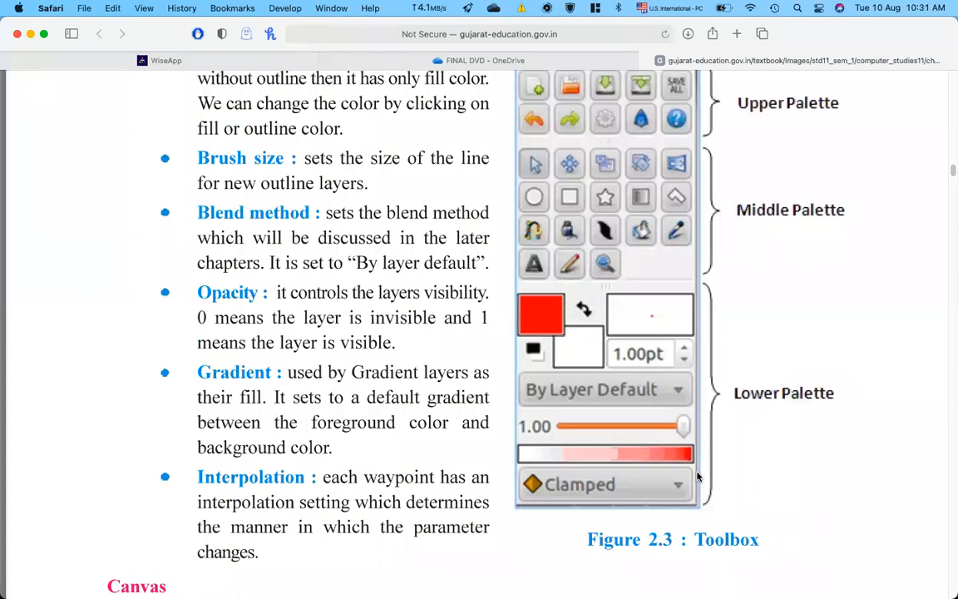
scroll(215, 322, "up", 10)
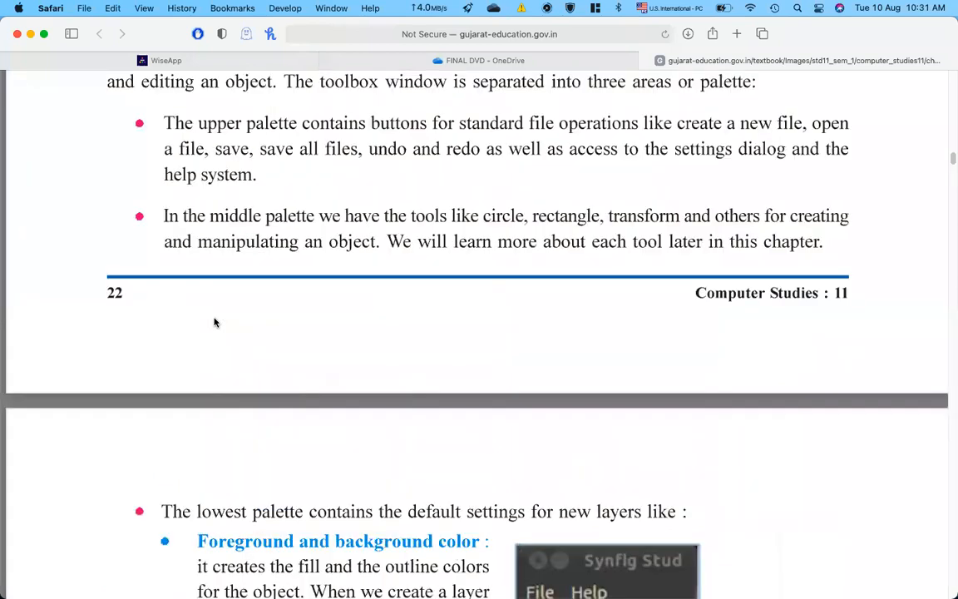
scroll(214, 323, "down", 5)
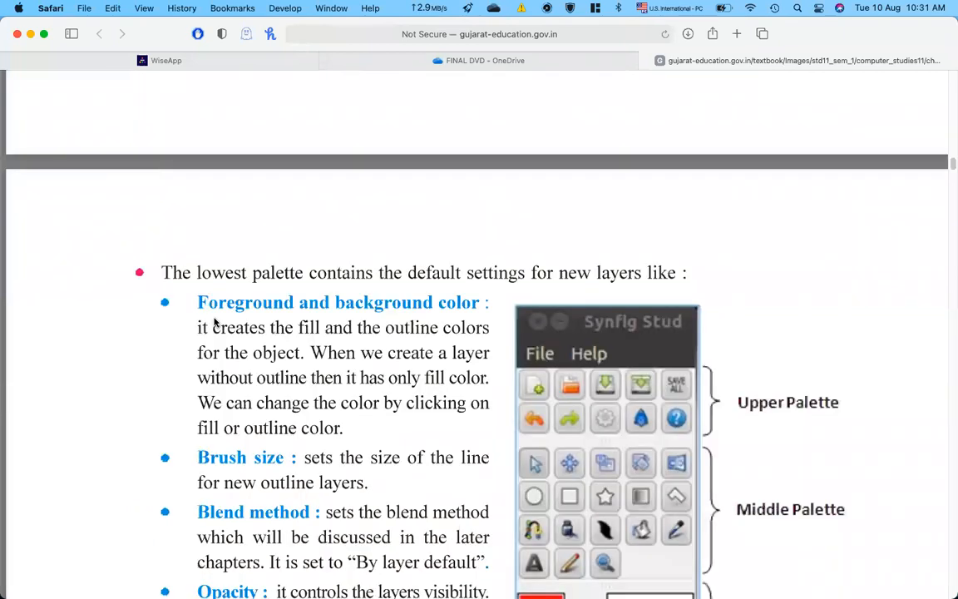
scroll(214, 322, "down", 4)
scroll(214, 323, "down", 1)
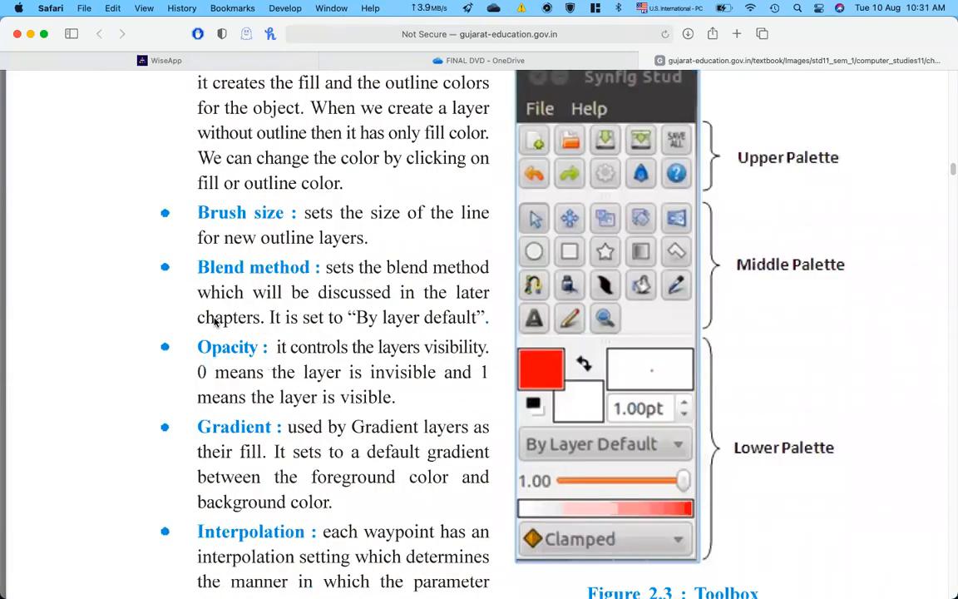
scroll(215, 323, "up", 2)
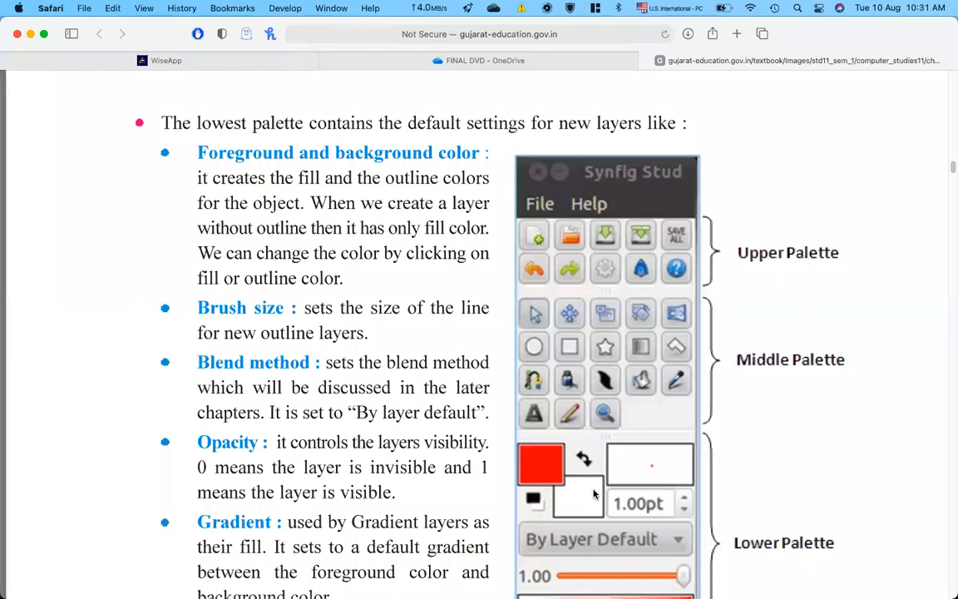
Switch to Synfig Studio, activate the Circle tool and inspect the green fill colour's YUV and RGB settings without changing them.
key("ctrl+Up")
left_click(200, 260)
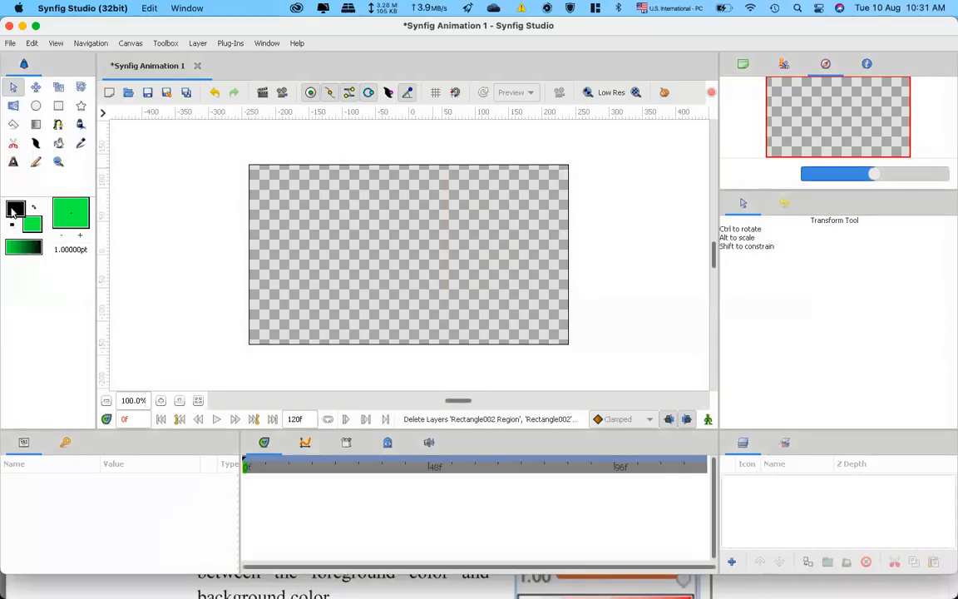
key("alt+c")
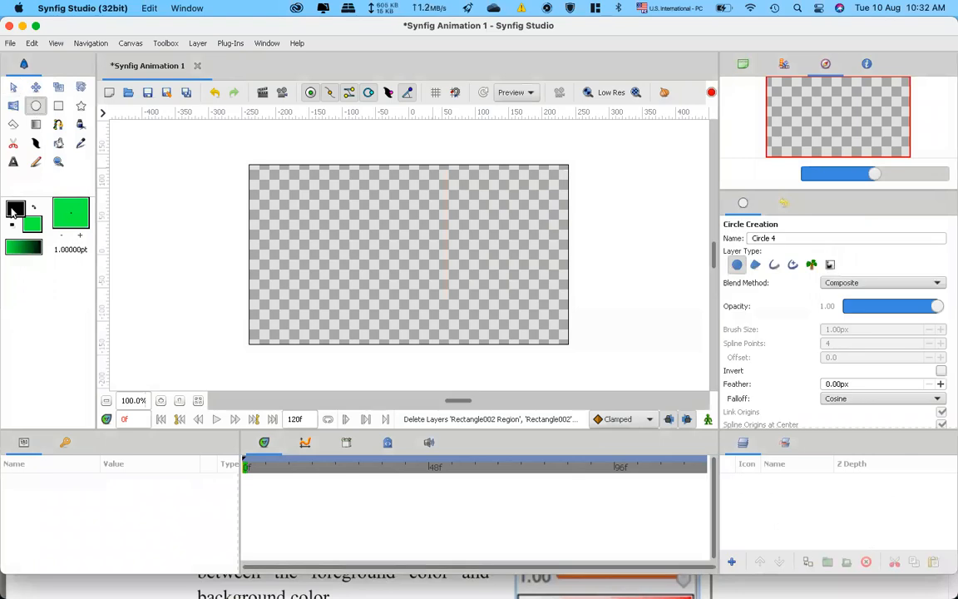
double_click(32, 226)
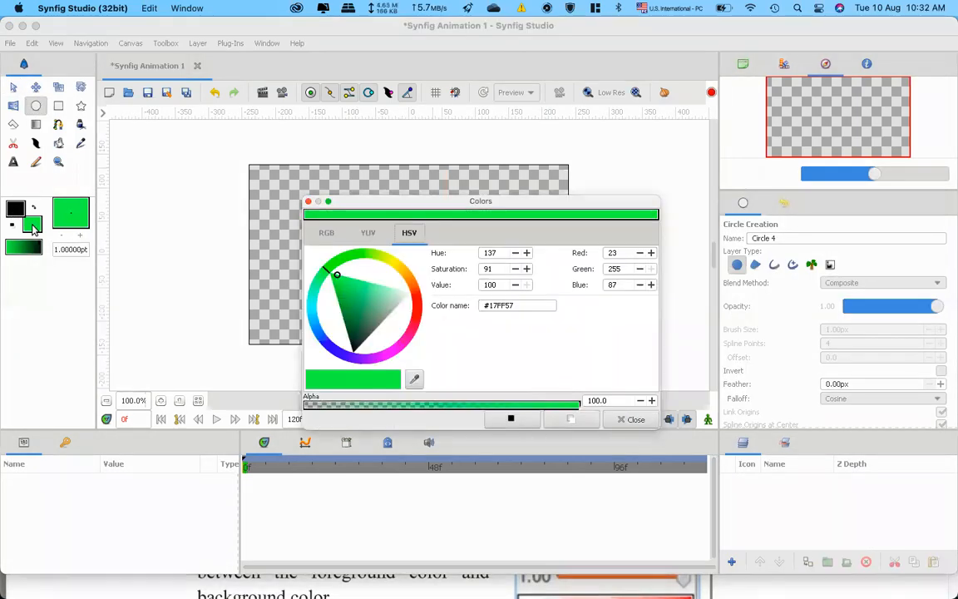
left_click(366, 234)
left_click(327, 234)
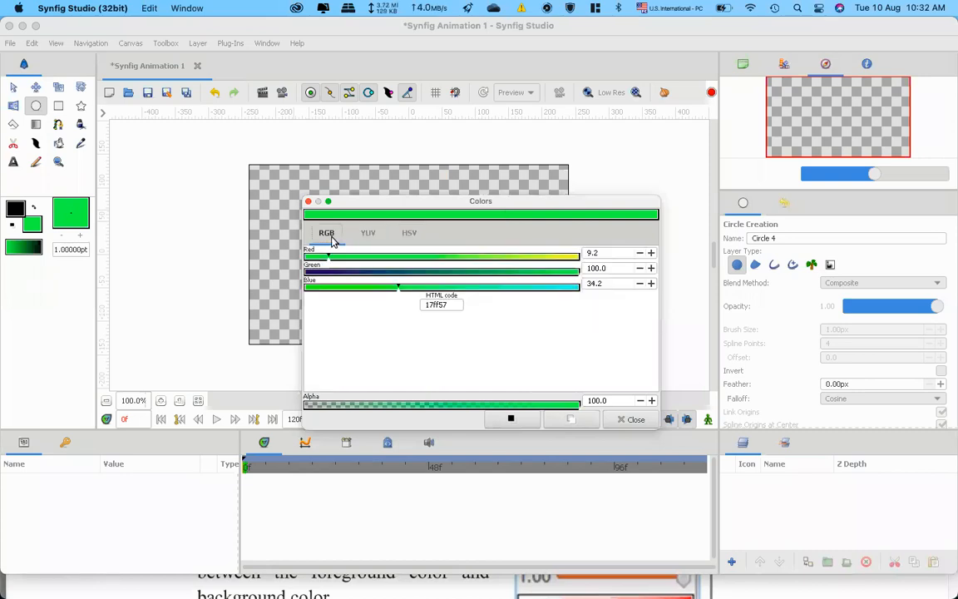
left_click(307, 202)
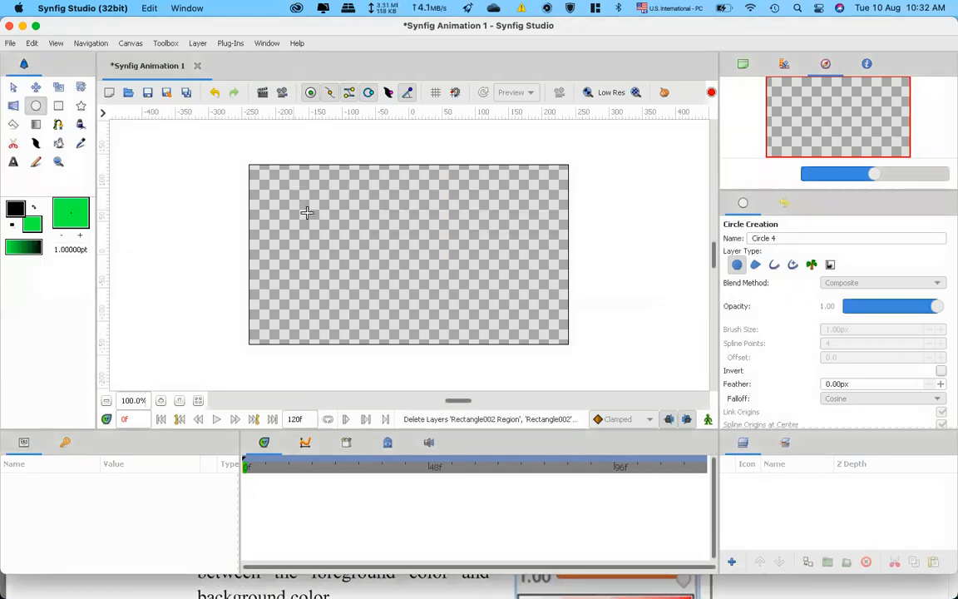
Draw a green circle with a radius of about 89 px in the upper-left part of the canvas.
left_click(308, 213)
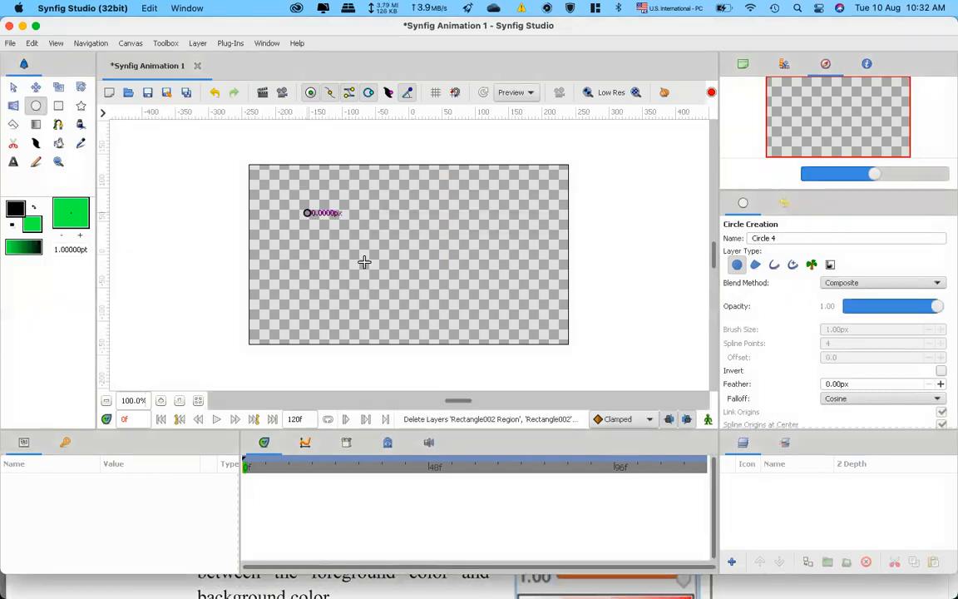
left_click_drag(308, 213, 366, 268)
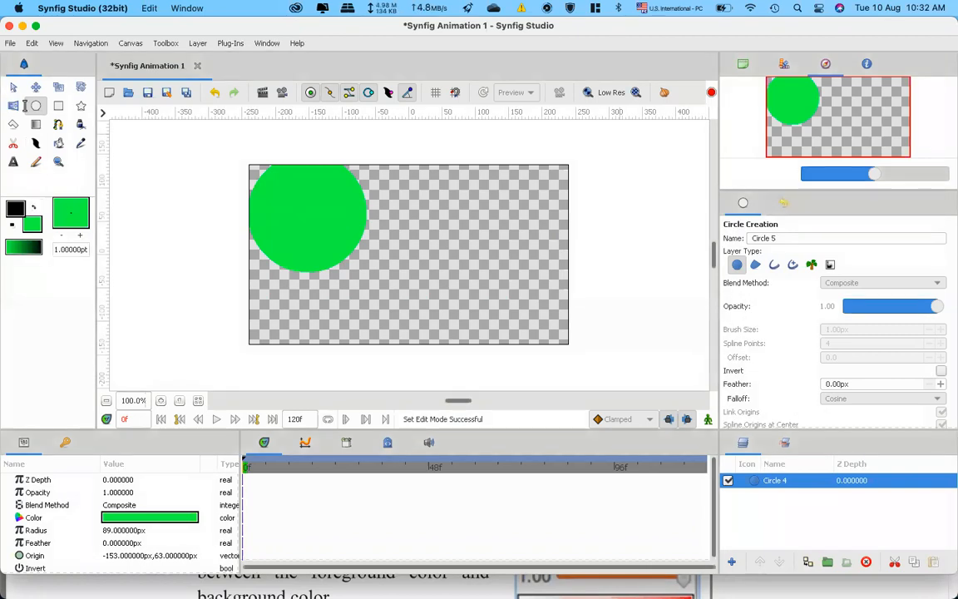
left_click(12, 87)
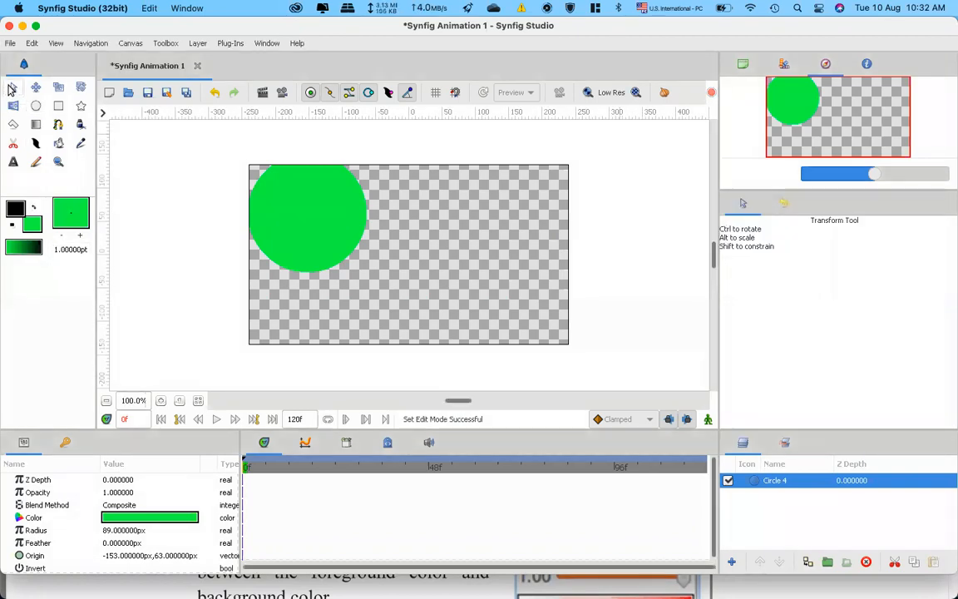
Swap the outline and fill colours and draw a black circle of about 49 px radius beside the green one.
left_click(34, 210)
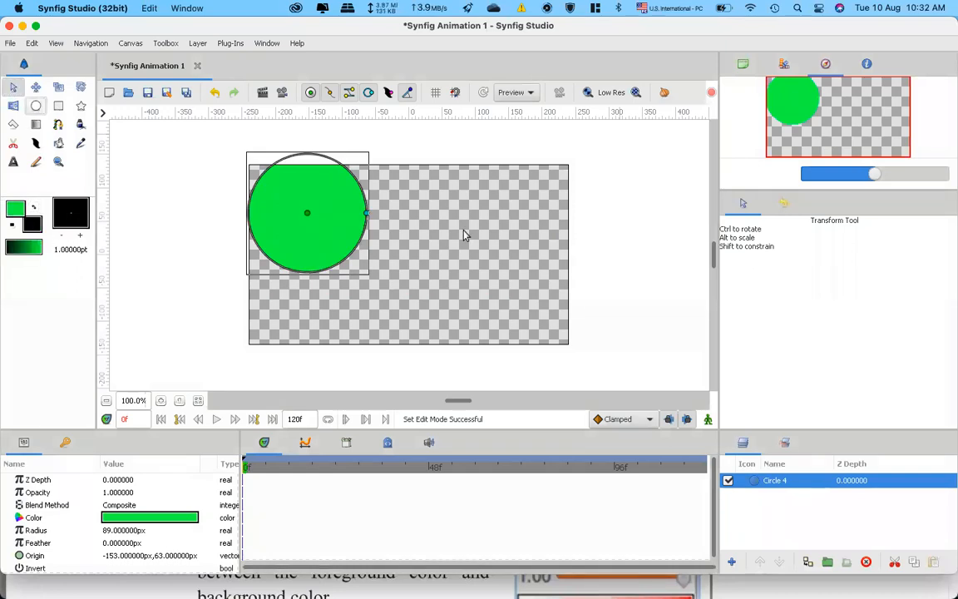
left_click_drag(463, 230, 496, 255)
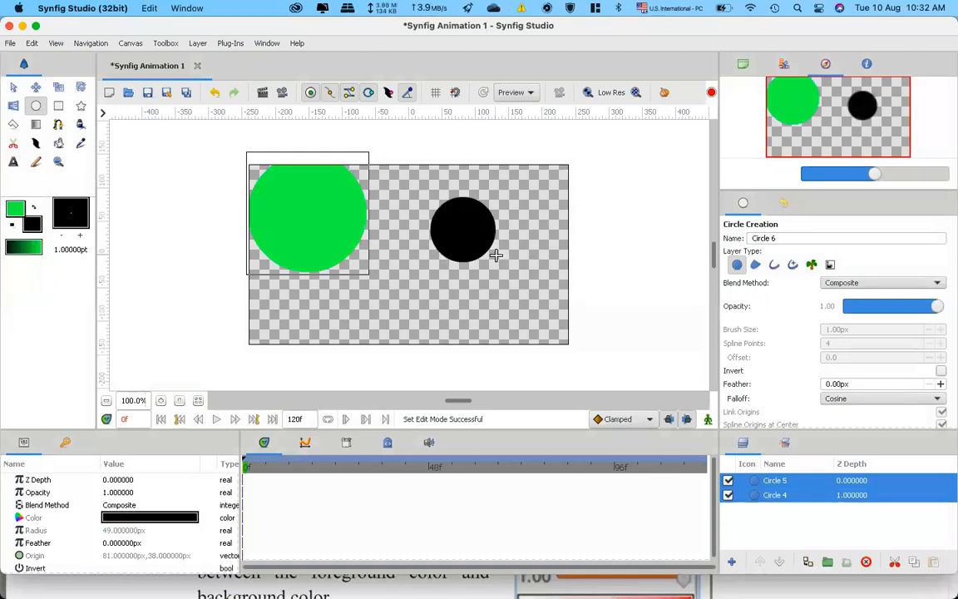
Switch to the textbook in Safari and review the brush size description and the lower palette in the toolbox figure.
key("ctrl+Up")
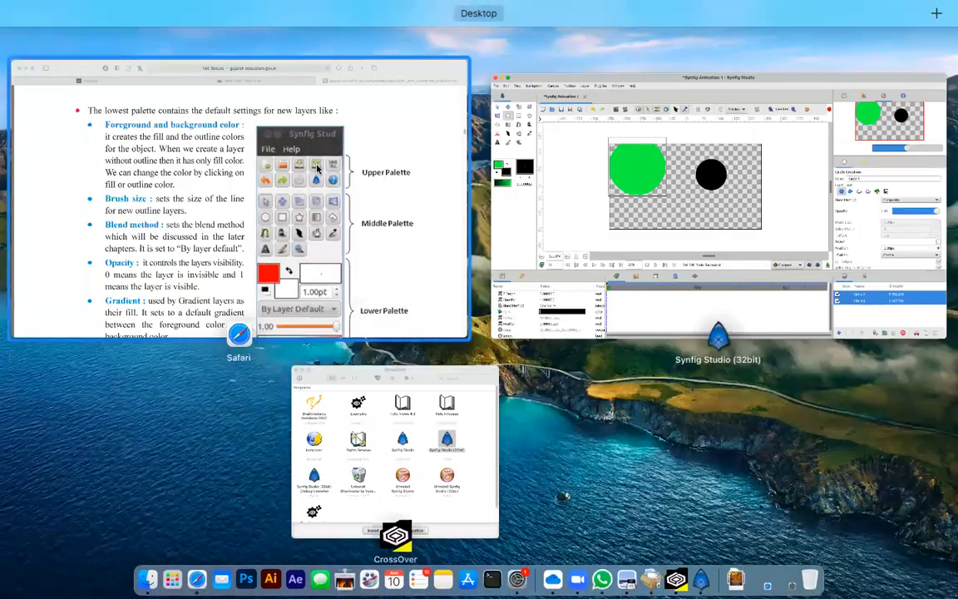
left_click(374, 303)
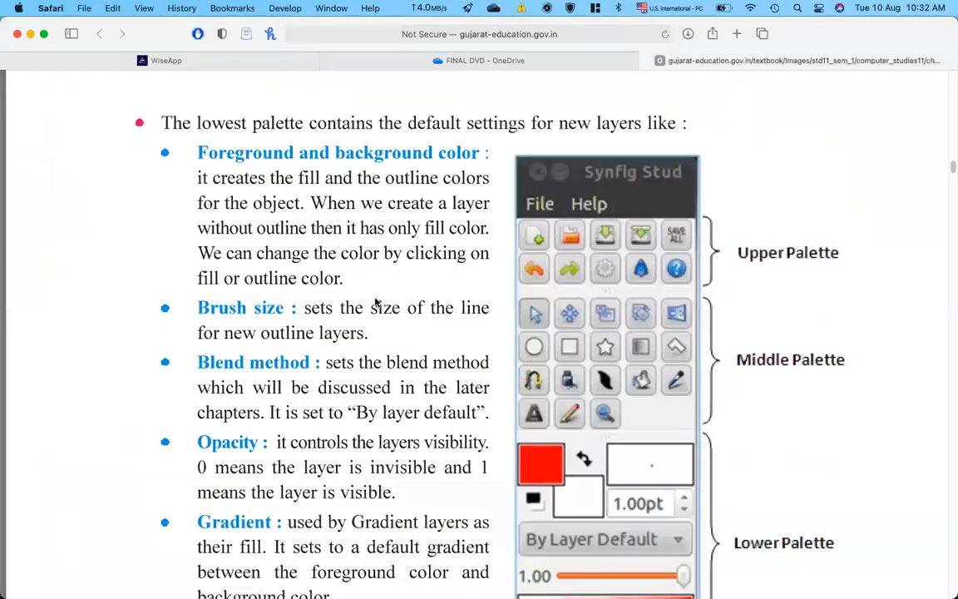
scroll(374, 303, "down", 3)
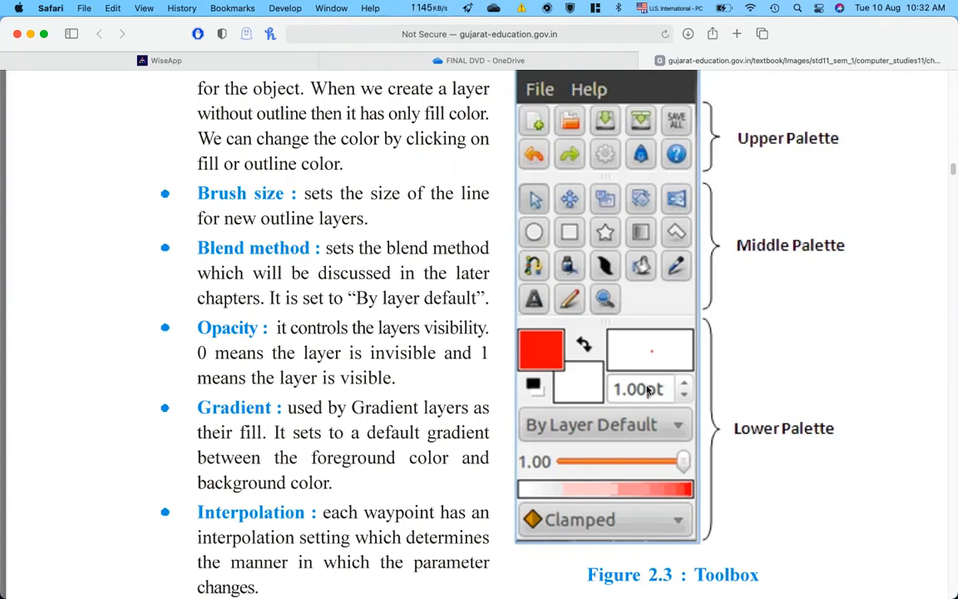
Return to Synfig Studio, enable the outline layer for new circles and draw a black circle with a green outline centred near (-79, 46) px.
key("ctrl+Up")
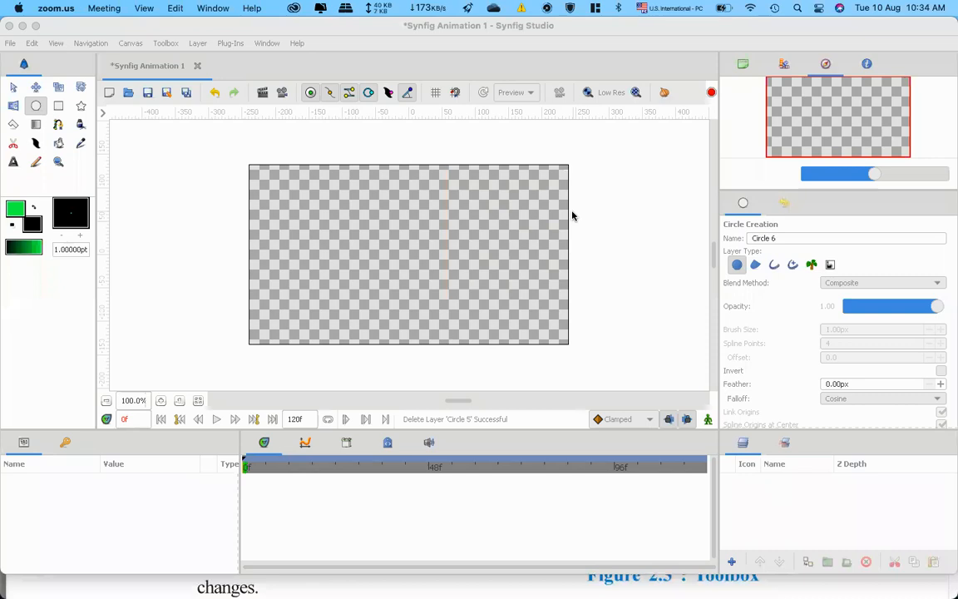
left_click(617, 260)
left_click(36, 105)
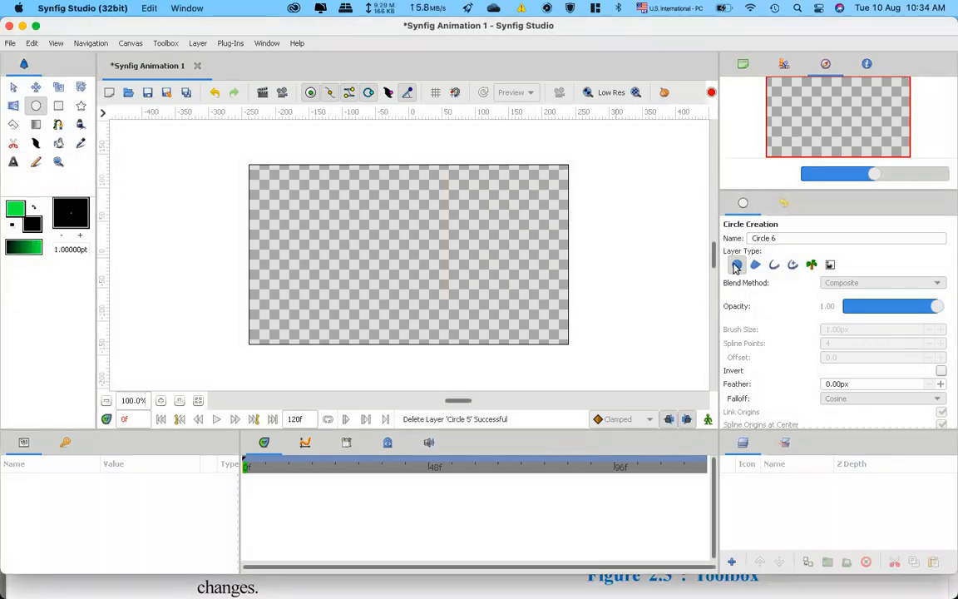
left_click(736, 266)
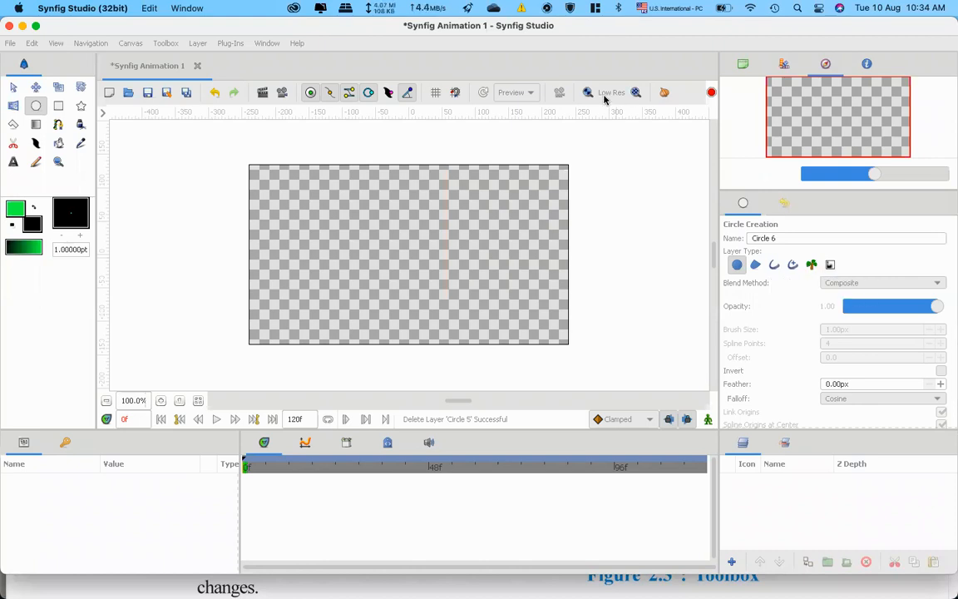
left_click(774, 266)
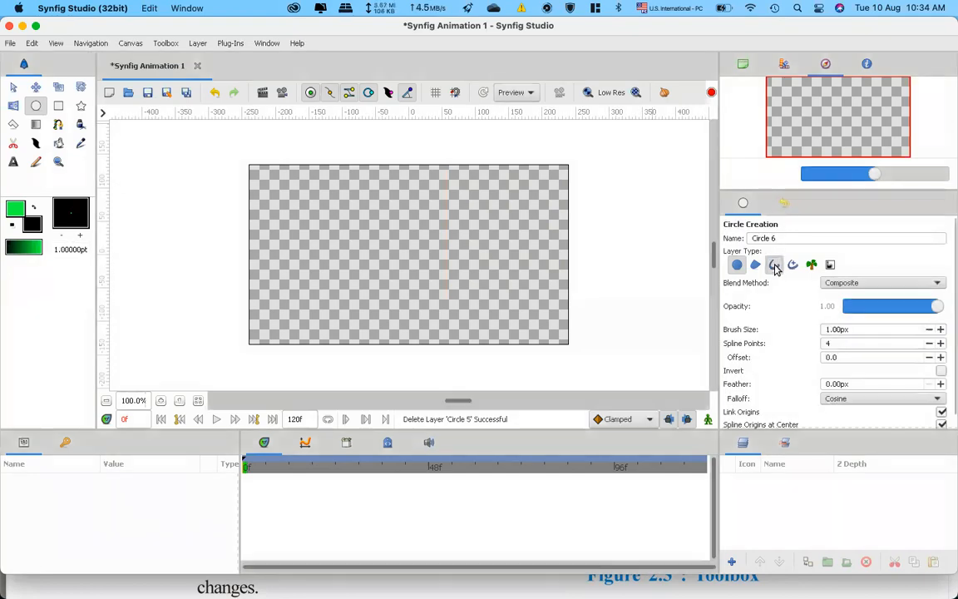
left_click_drag(356, 223, 420, 272)
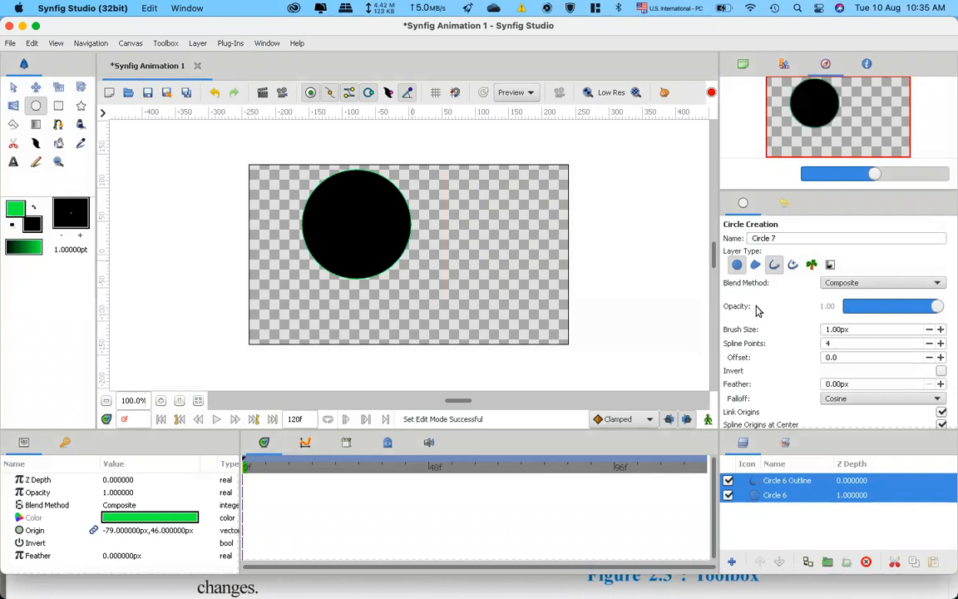
Disable the filled circle layer type and draw a small outline-only green circle centred at about (124, 50) px.
left_click(737, 265)
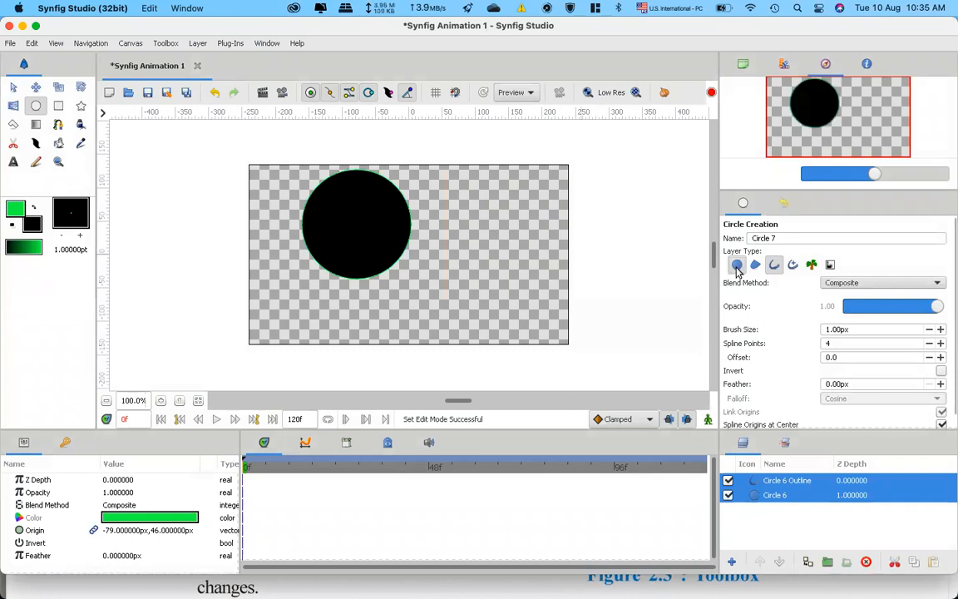
left_click_drag(492, 221, 514, 237)
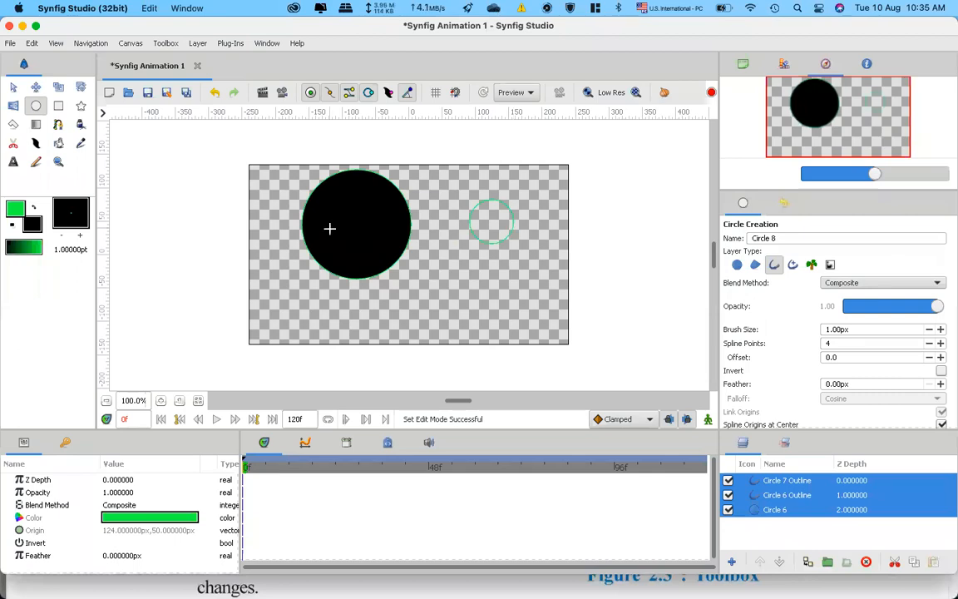
left_click(161, 401)
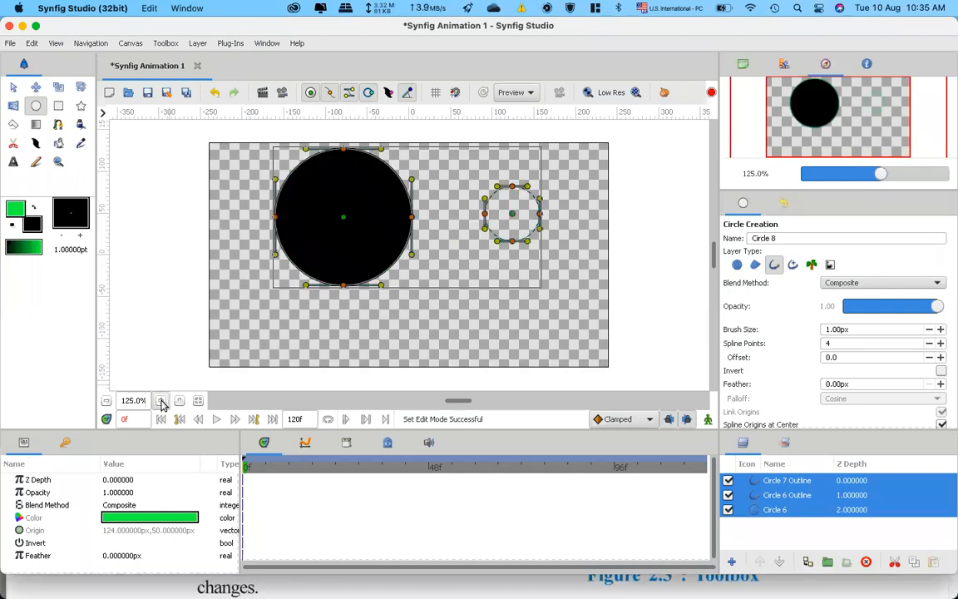
Zoom in on the canvas and inspect the filled circle's green outline beside the outline-only circle with the Transform tool.
left_click(161, 401)
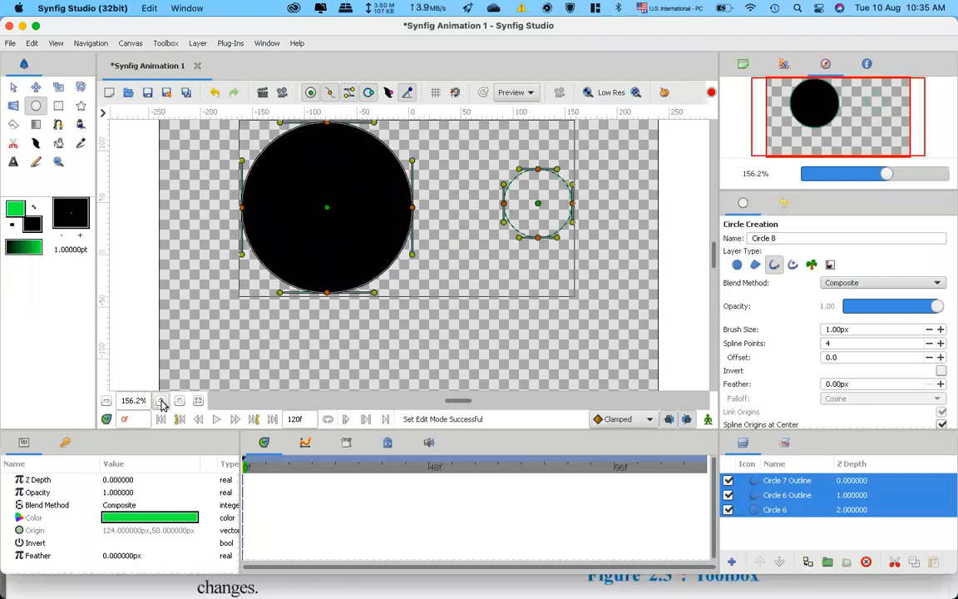
left_click(162, 401)
left_click(14, 84)
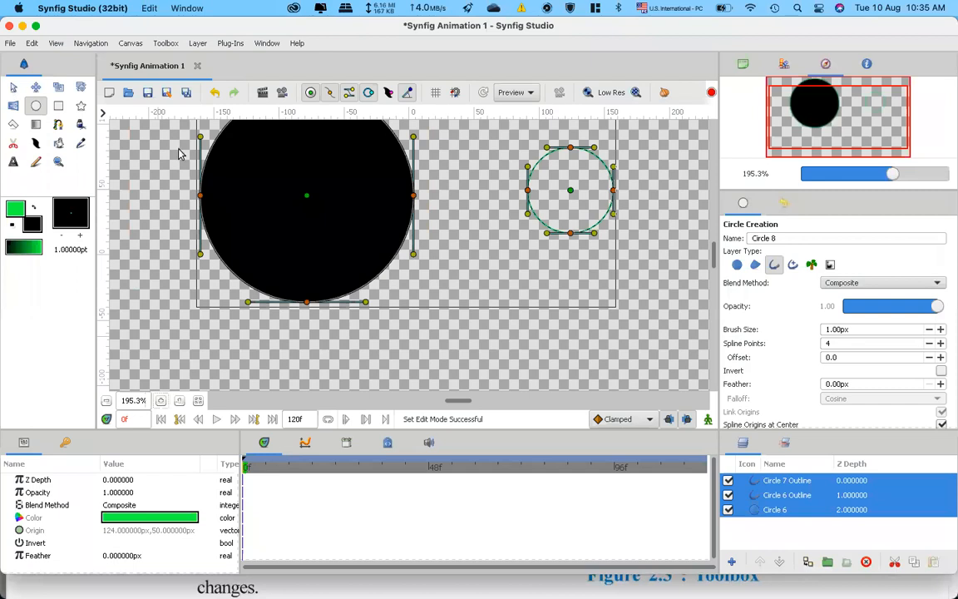
left_click(288, 341)
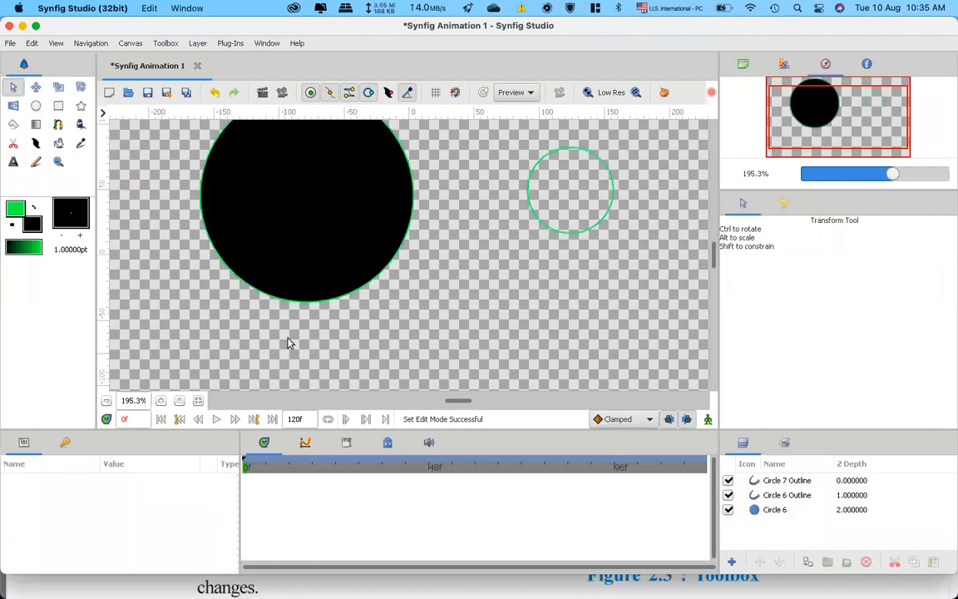
left_click(294, 266)
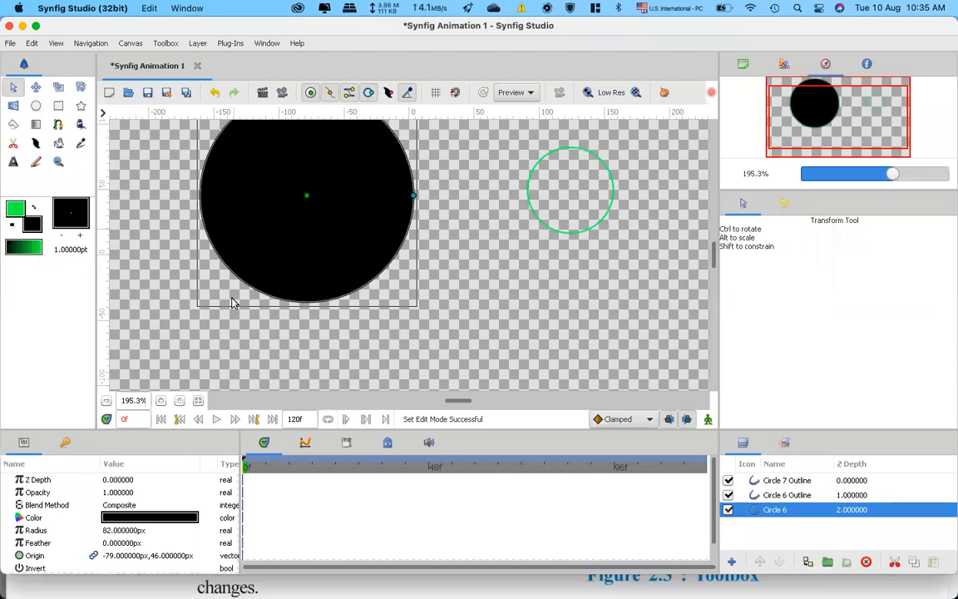
left_click(371, 303)
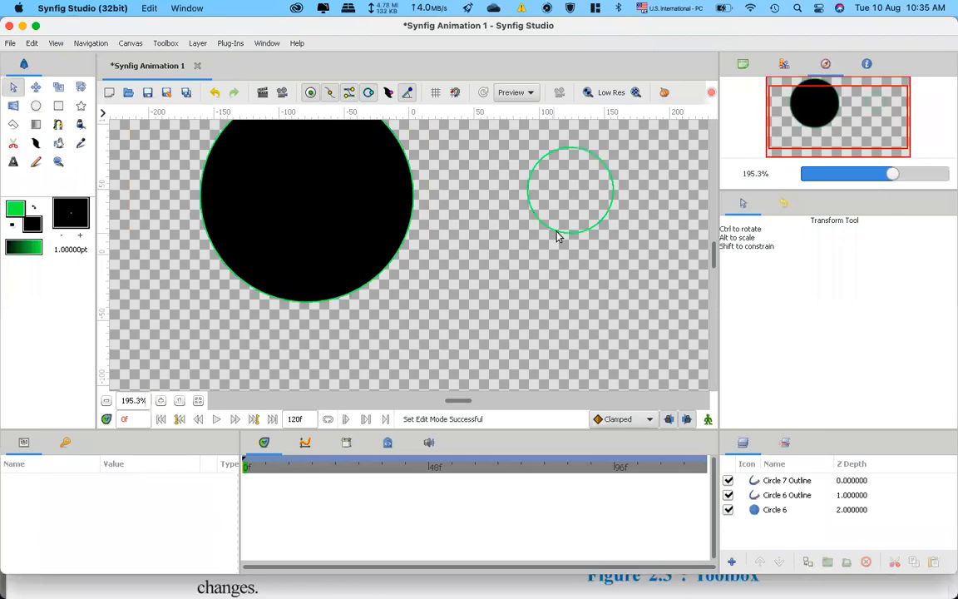
left_click(382, 200)
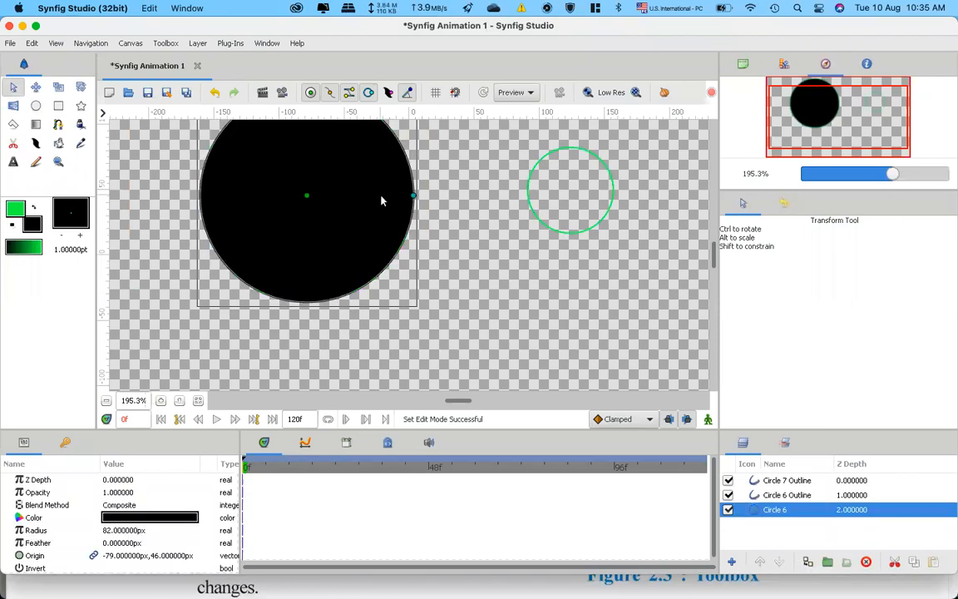
Delete the three circle layers Circle 7 Outline, Circle 6 Outline and Circle 6.
left_click(778, 483)
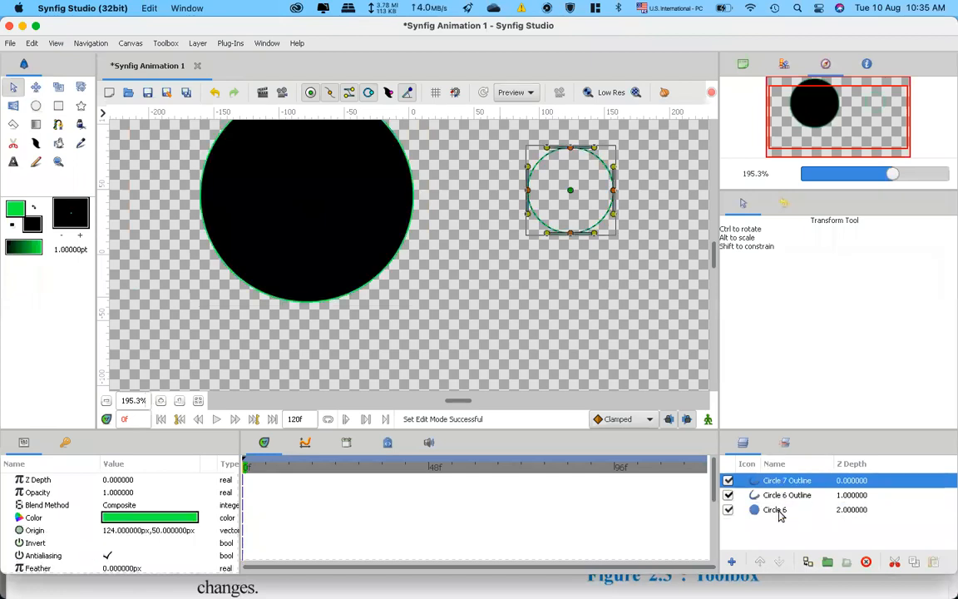
left_click(775, 506, "shift")
left_click(865, 563)
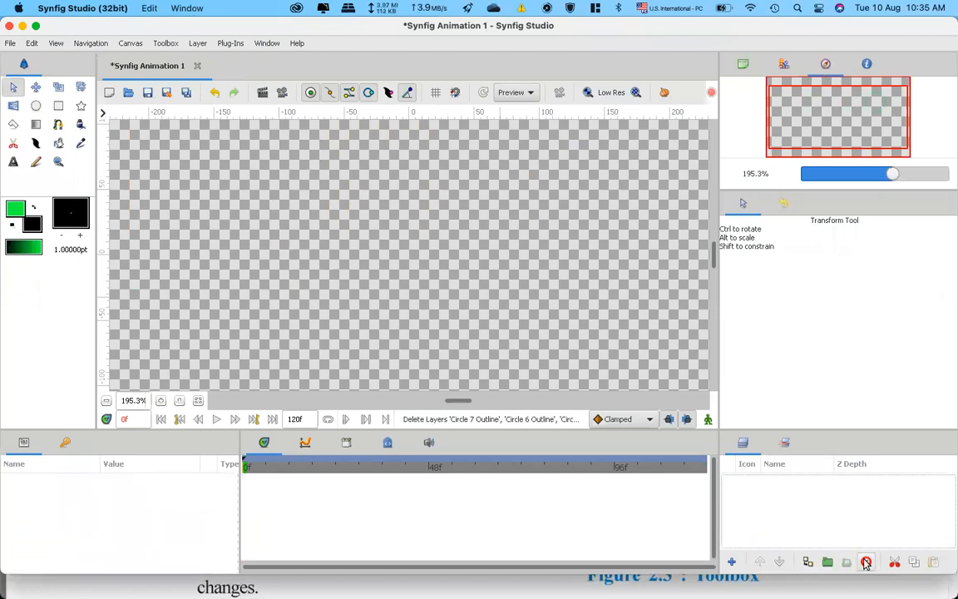
Set the toolbox's default brush size to 4 pt and draw an outline-only green circle centred at about (-58, 29) px.
left_click(37, 106)
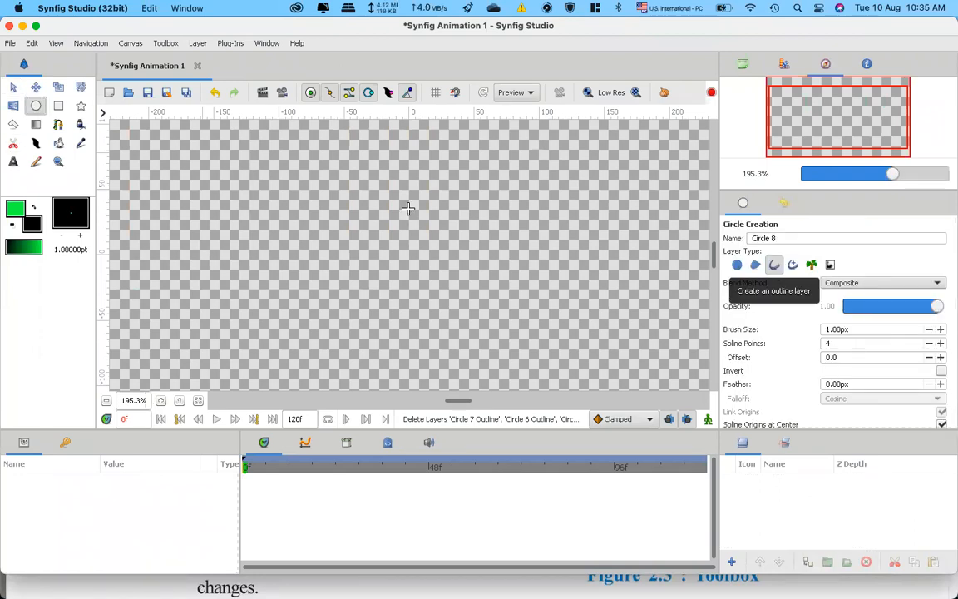
left_click(64, 250)
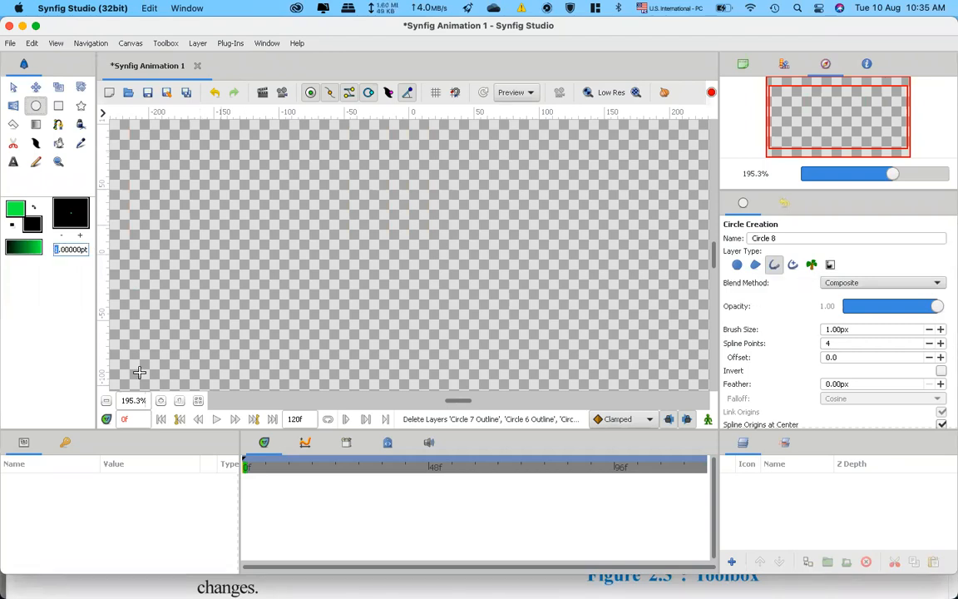
type("40")
key("Return")
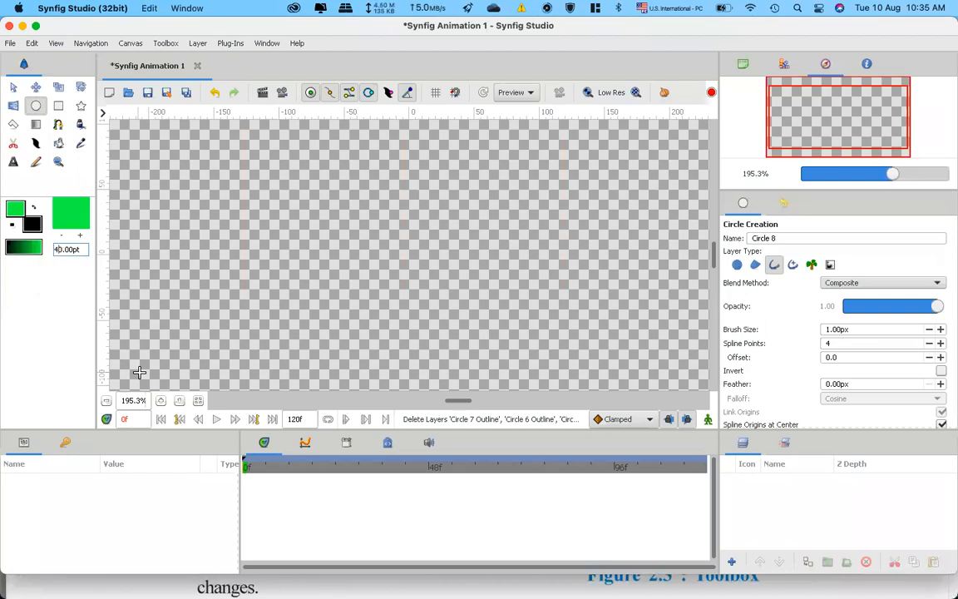
key("BackSpace")
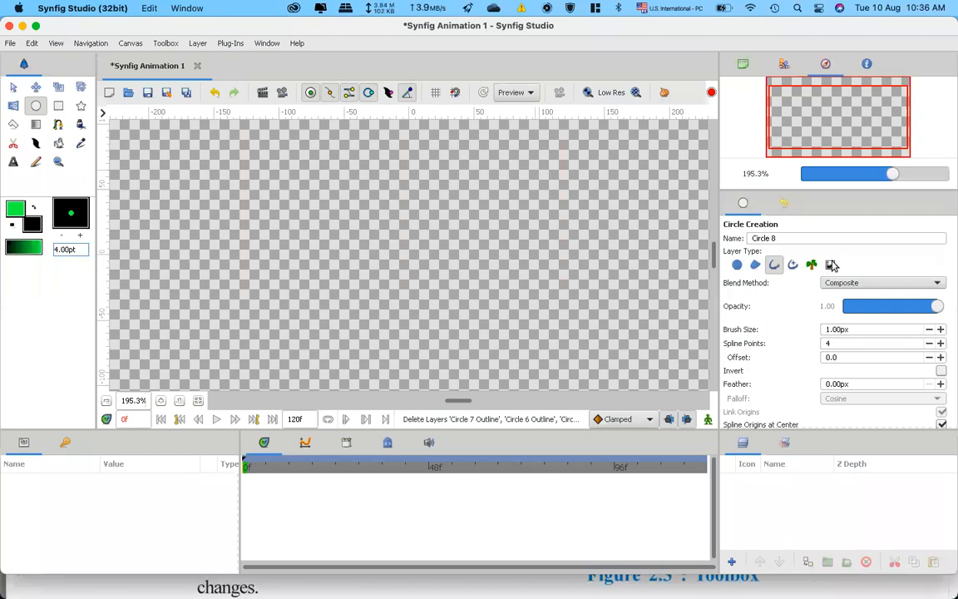
left_click_drag(334, 216, 409, 252)
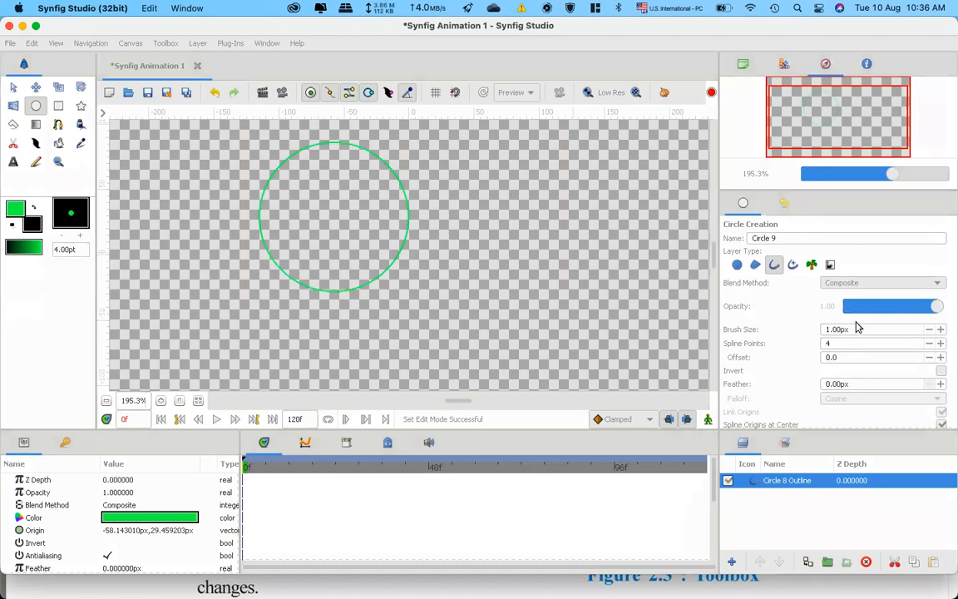
Set the Circle tool's own brush size to 4 px and draw a second green outline circle centred at about (51, 49) px.
double_click(939, 331)
left_click(939, 331)
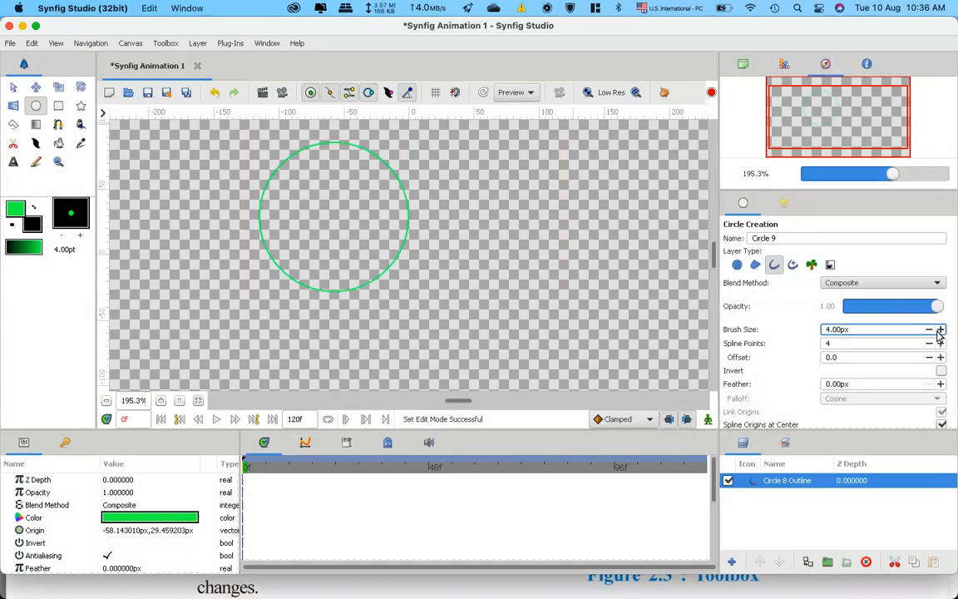
left_click_drag(475, 191, 533, 242)
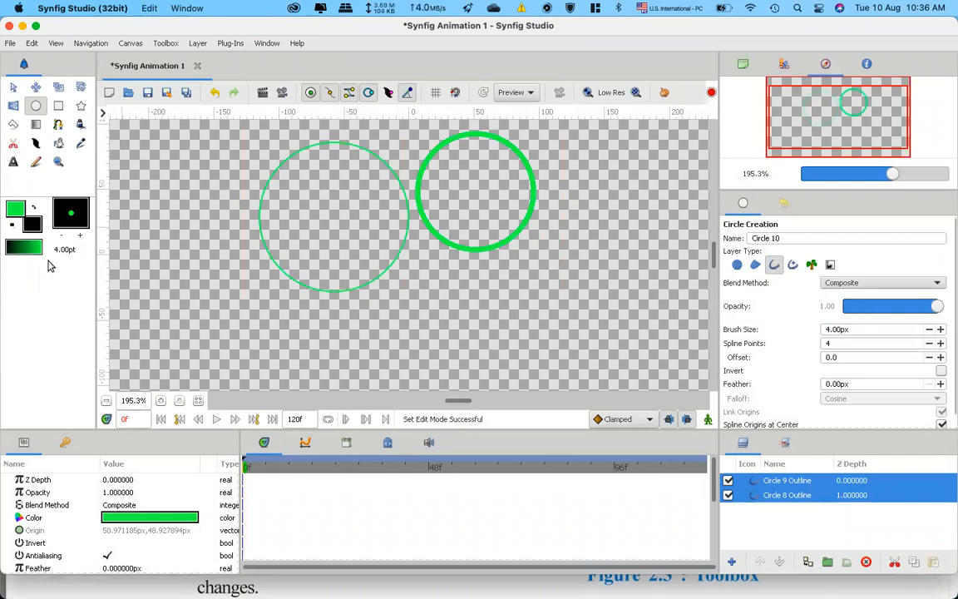
Set the toolbox's default brush size to 6 pt and draw a third green outline circle centred at about (-197, -16) px.
left_click(84, 249)
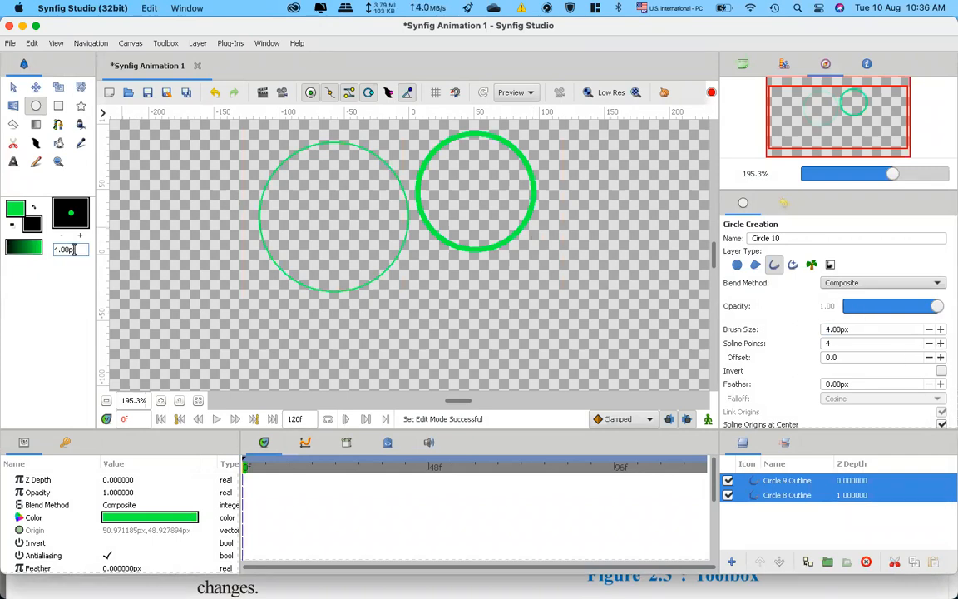
type("3")
key("Return")
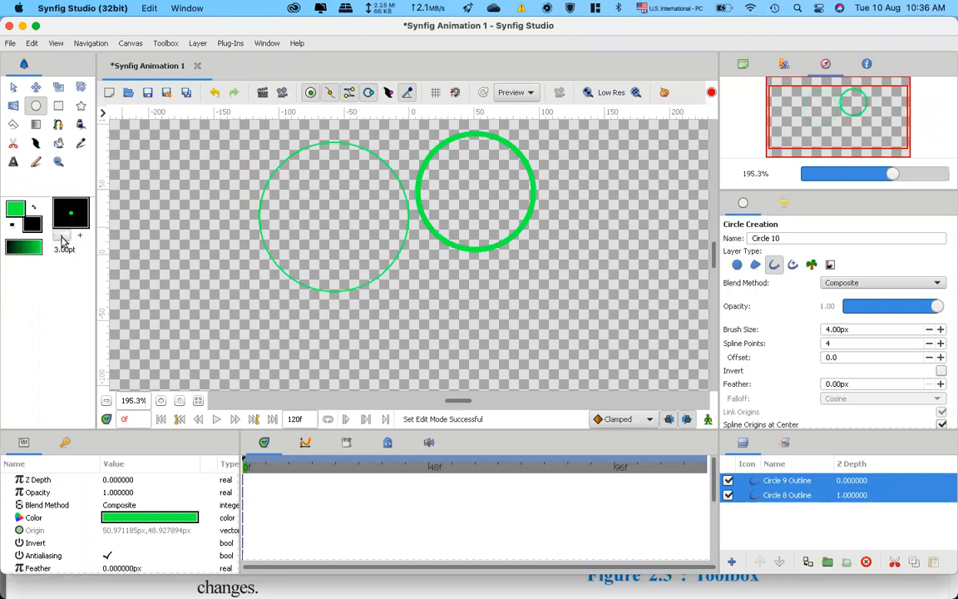
left_click(80, 237)
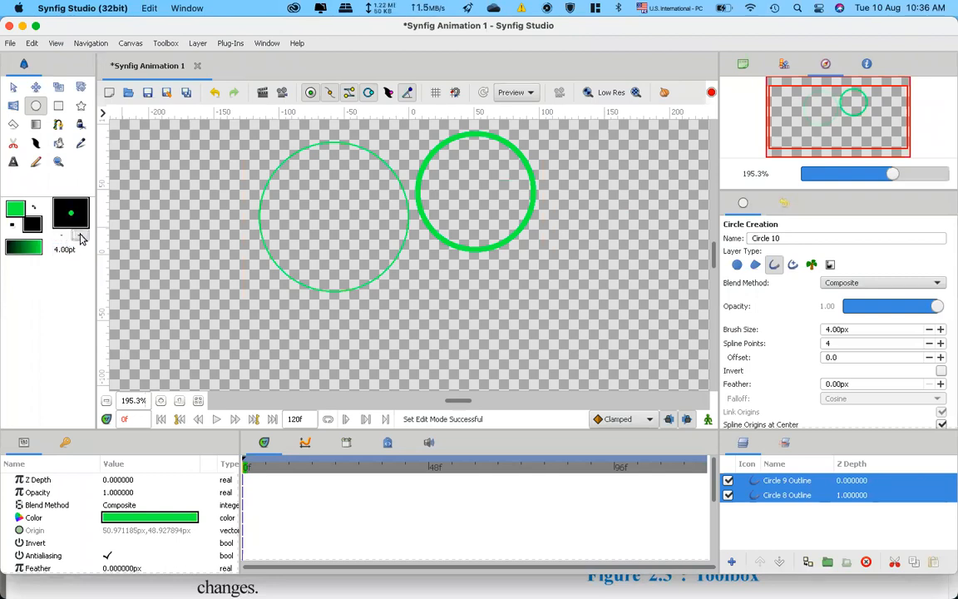
double_click(80, 237)
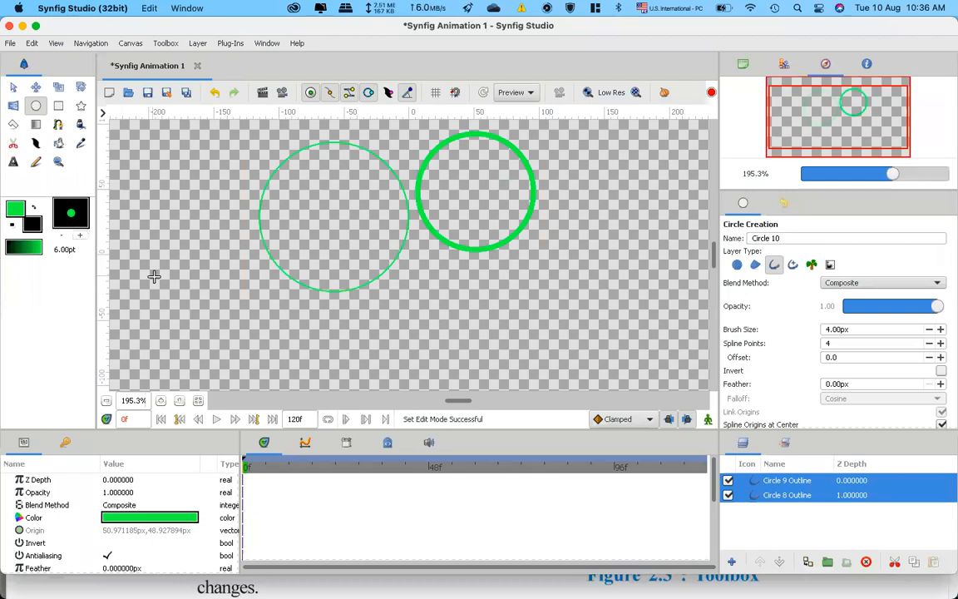
left_click_drag(153, 276, 201, 310)
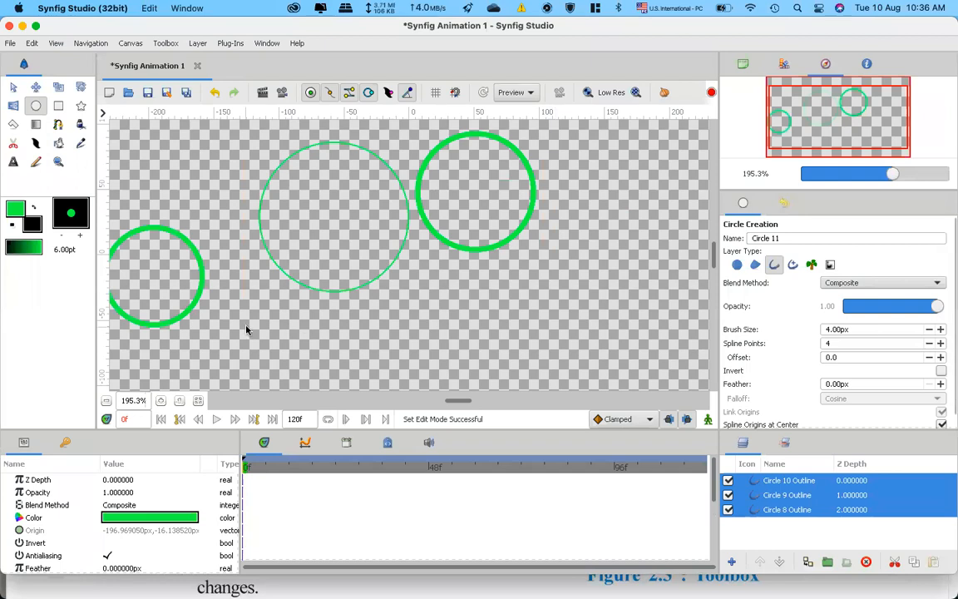
Switch to the textbook in Safari and review the blend method description beside the toolbox figure.
key("ctrl+Up")
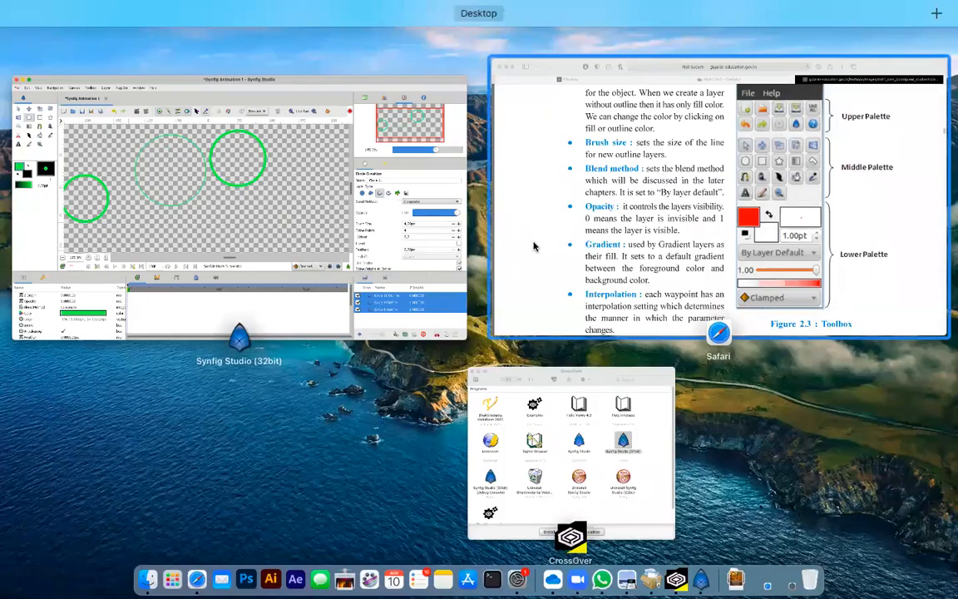
left_click(534, 246)
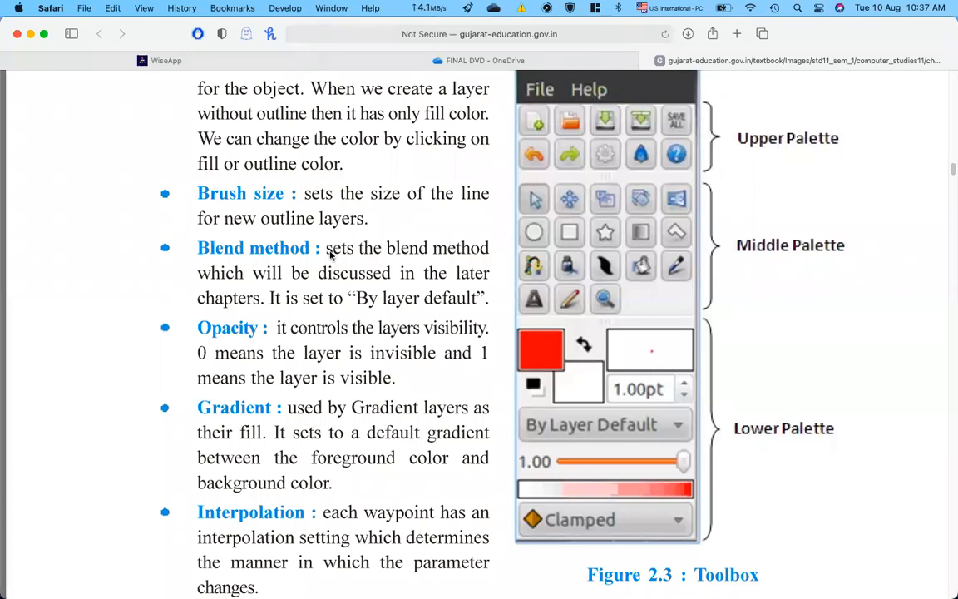
Return to Synfig Studio and look through the available windows and the blend methods and other settings for new circles.
key("ctrl+Up")
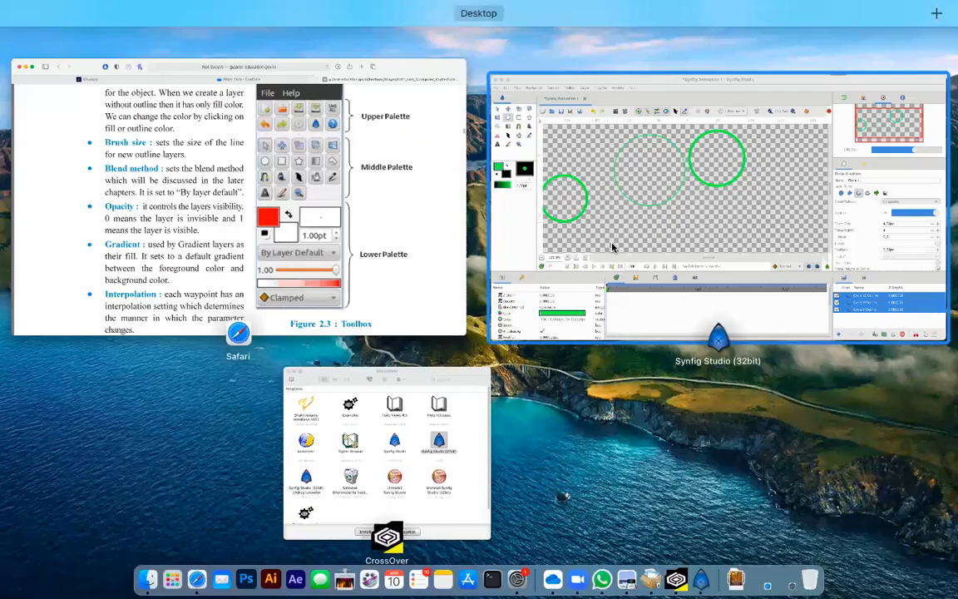
left_click(612, 247)
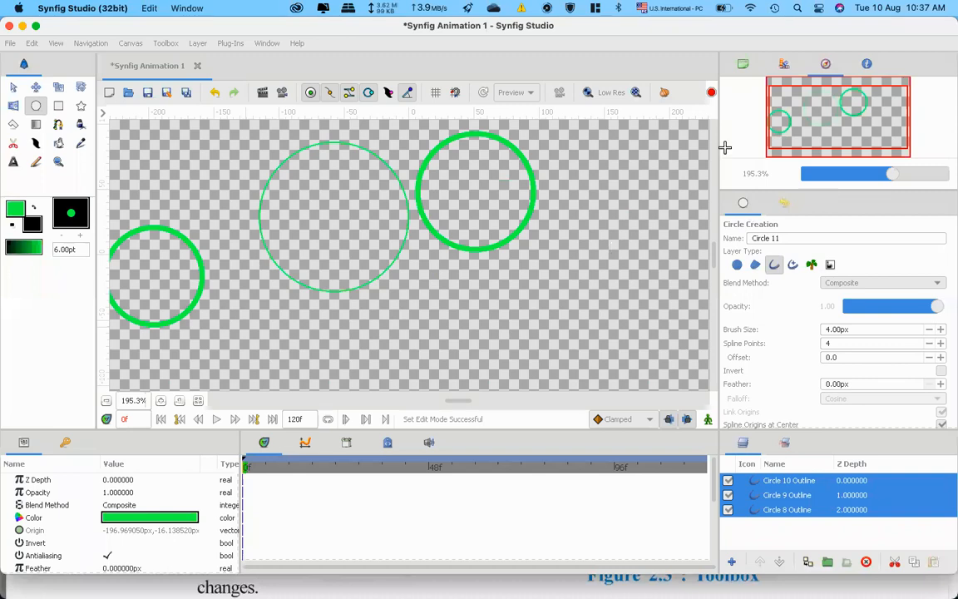
left_click(387, 52)
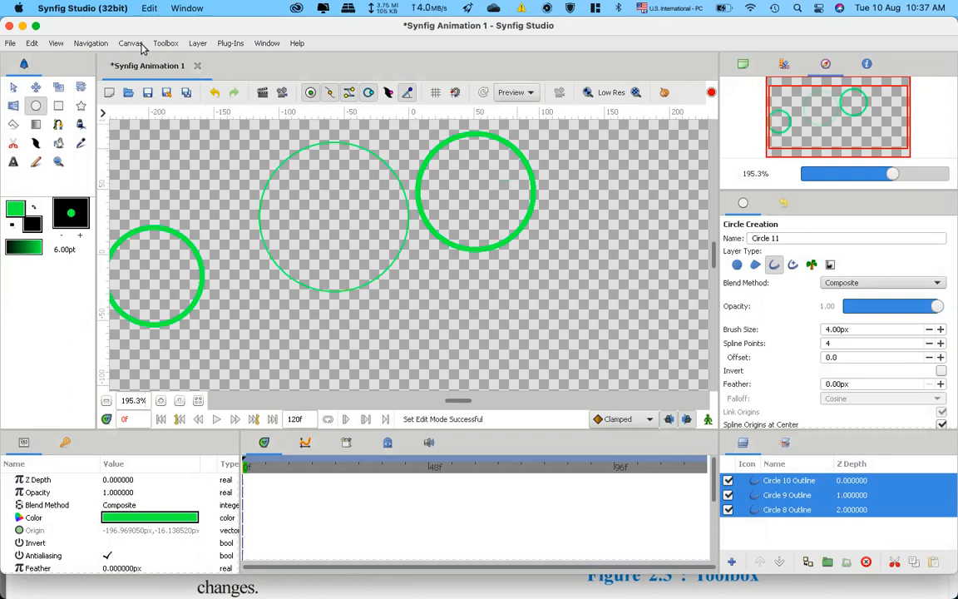
left_click(196, 43)
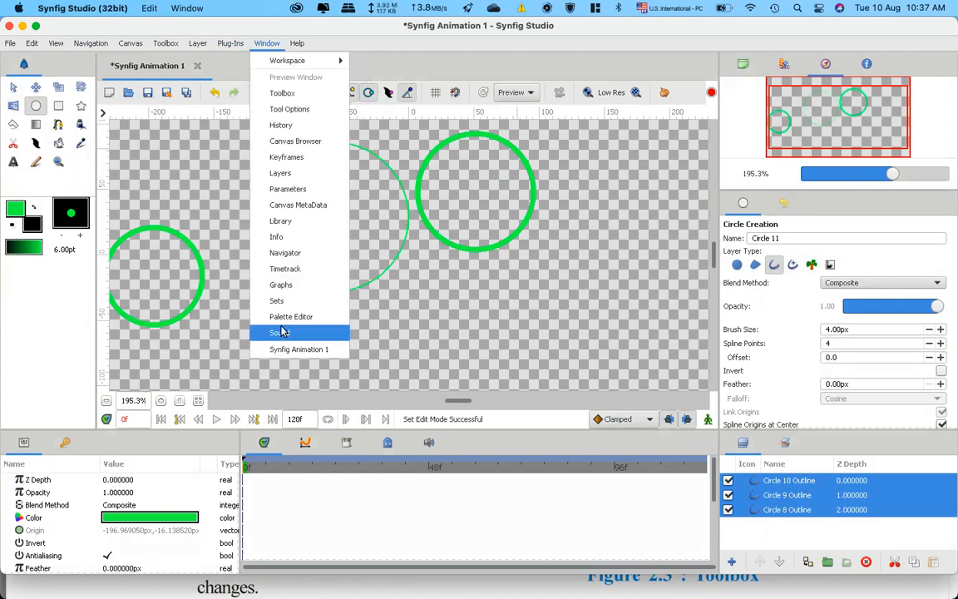
left_click(281, 188)
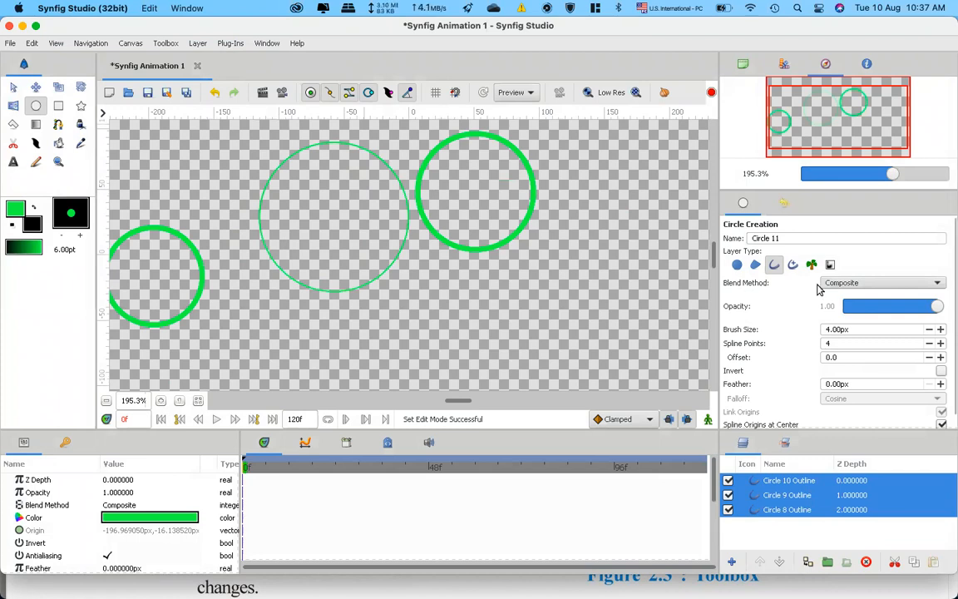
left_click(845, 283)
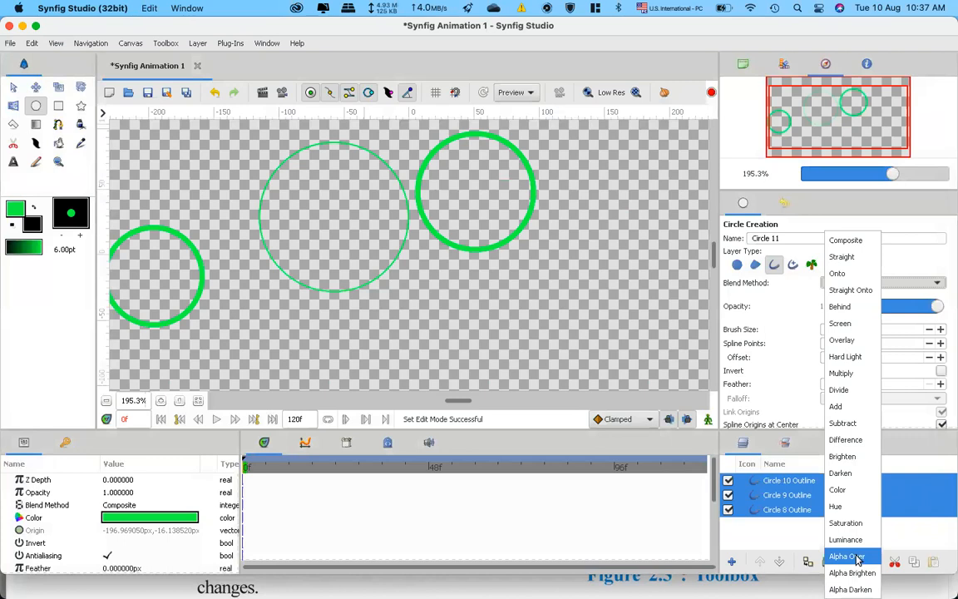
left_click(616, 305)
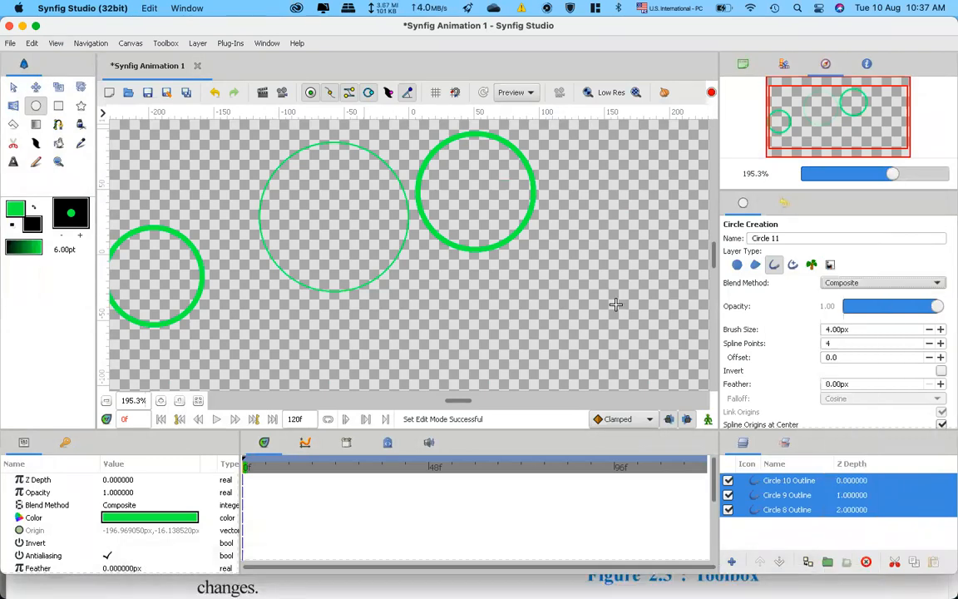
scroll(786, 384, "down", 1)
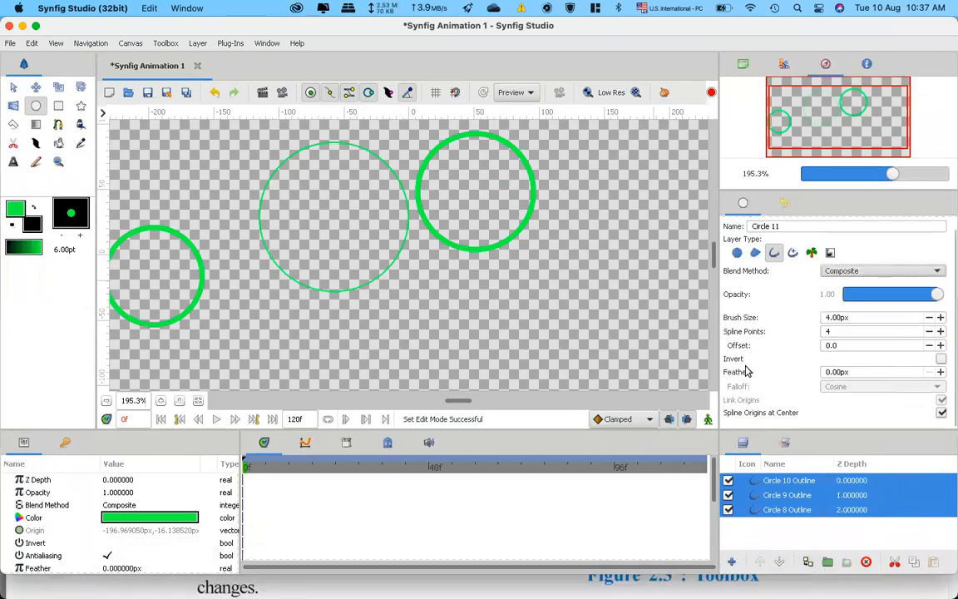
Activate the Transform tool and select only the thin circle's layer, Circle 8 Outline.
left_click(14, 88)
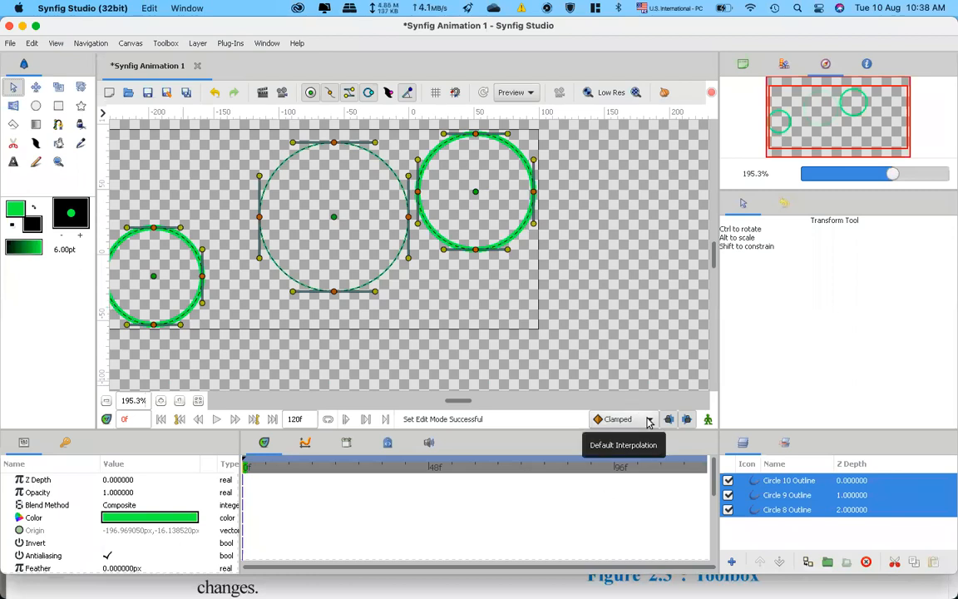
left_click(752, 510)
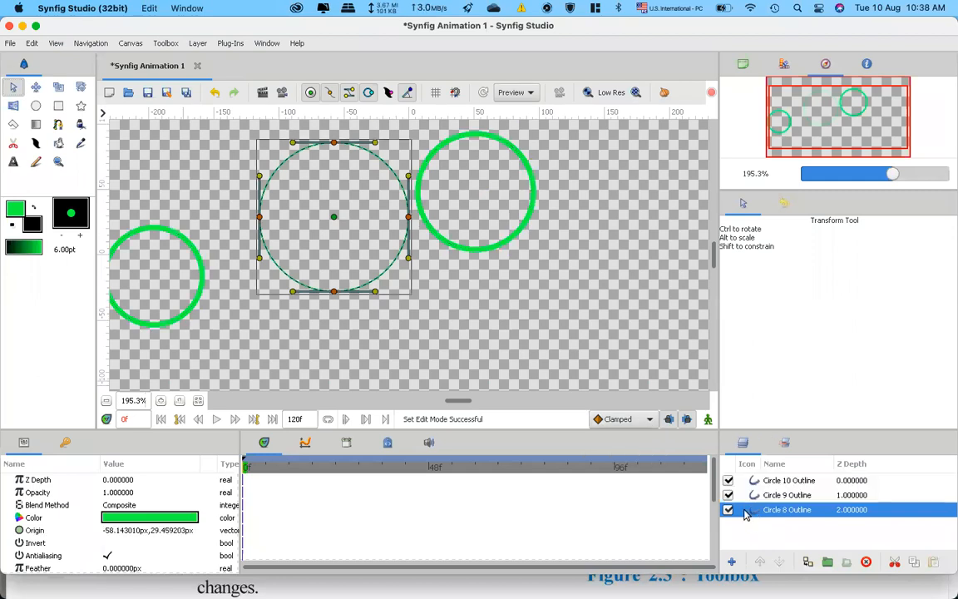
Switch to the textbook in Safari and review the opacity, gradient and interpolation descriptions against the lower palette figure.
key("ctrl+Up")
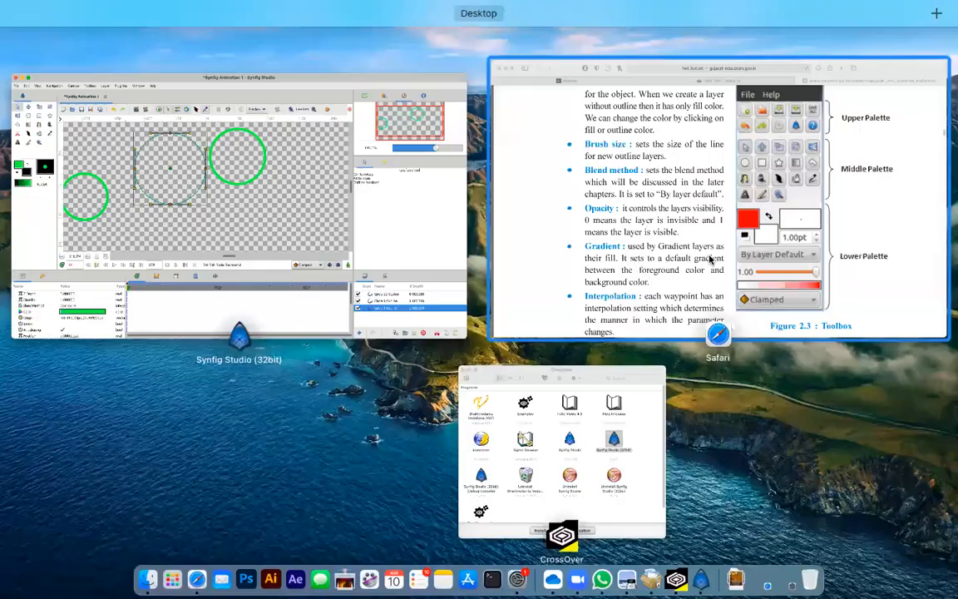
left_click(710, 261)
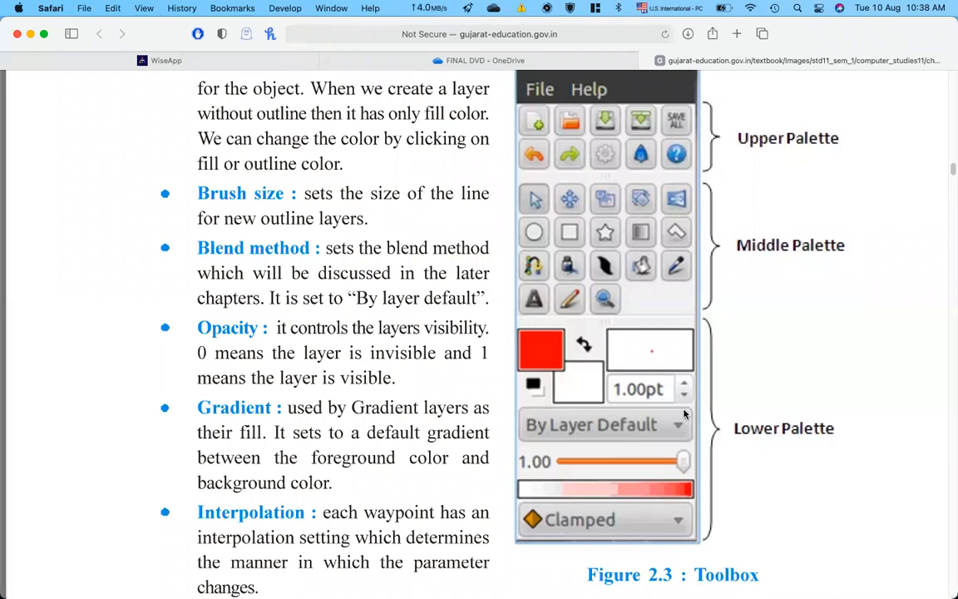
scroll(684, 413, "down", 3)
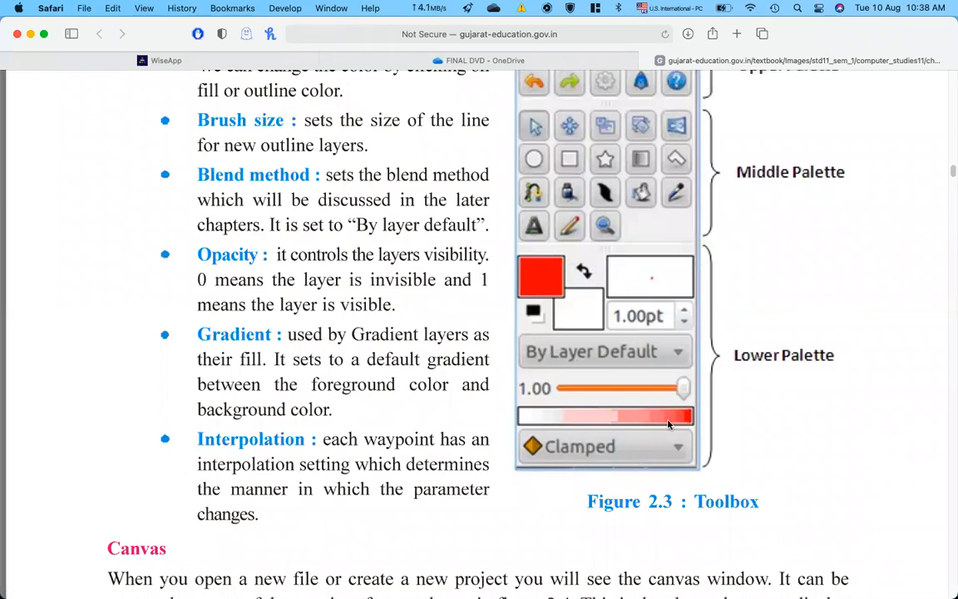
Return to Synfig Studio, look through the navigator, info, layers and neighbouring panels, and review the waypoint interpolation options, choosing Clamped.
key("ctrl+Up")
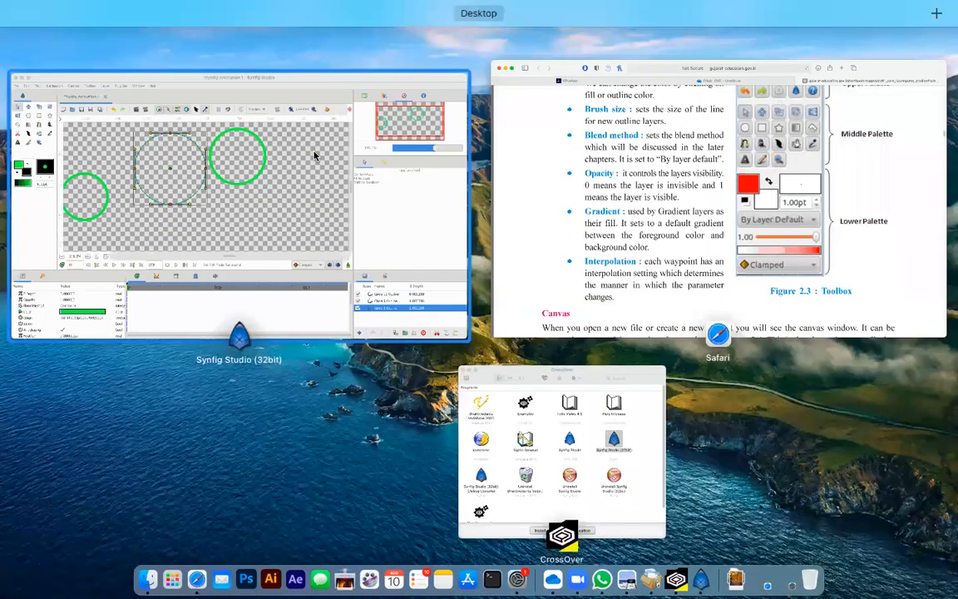
left_click(314, 156)
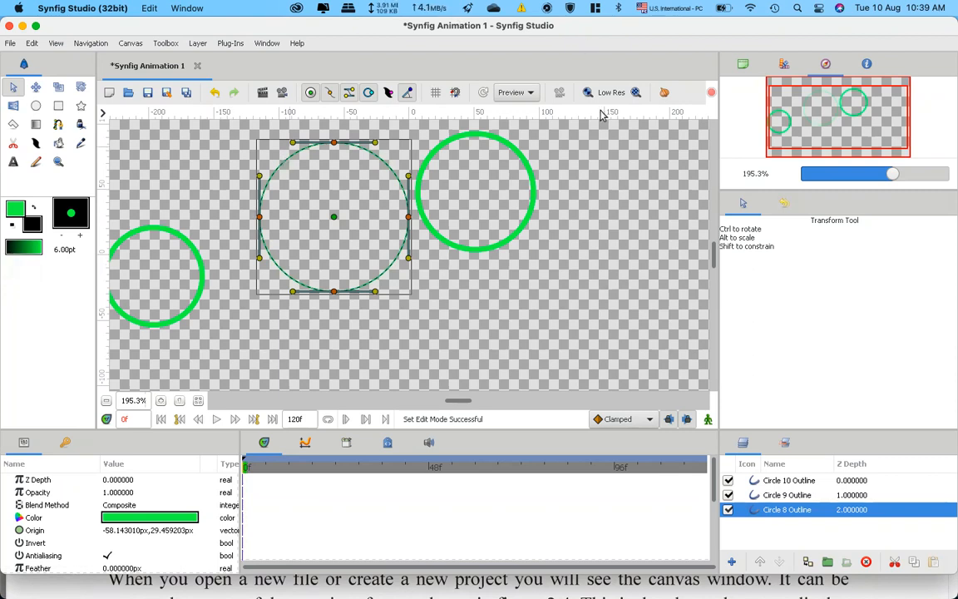
left_click(755, 63)
left_click(779, 64)
left_click(824, 64)
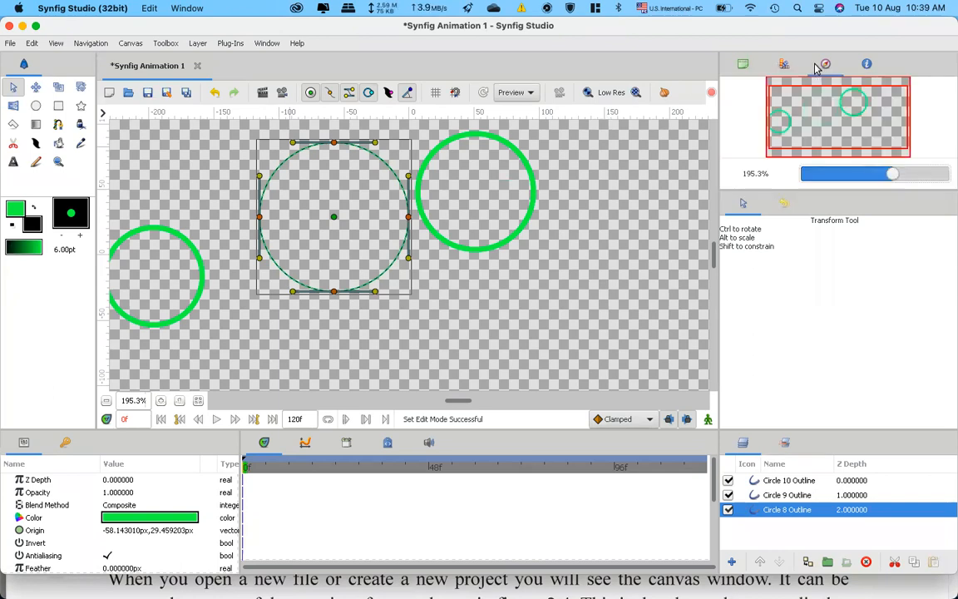
left_click(868, 66)
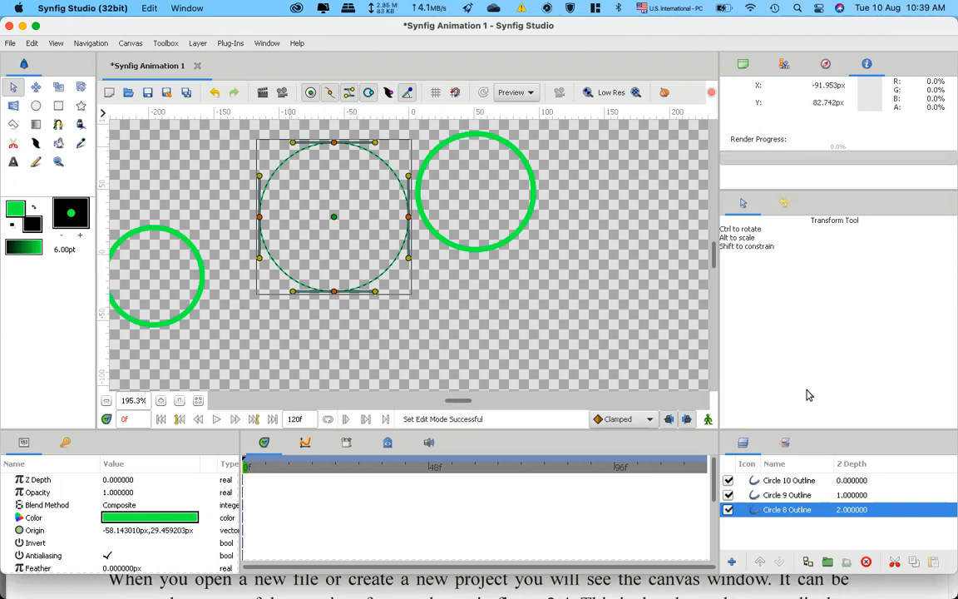
left_click(786, 443)
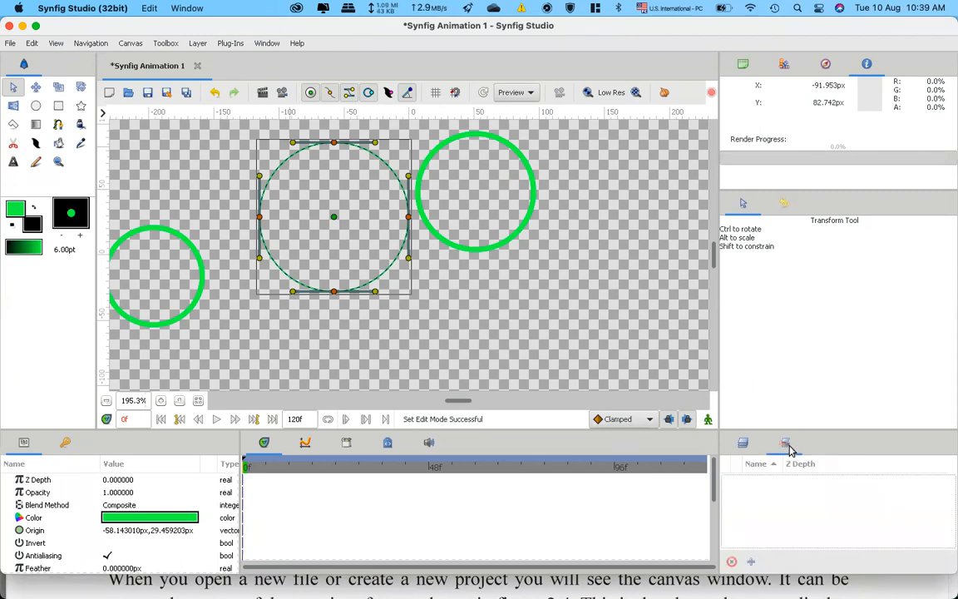
left_click(743, 443)
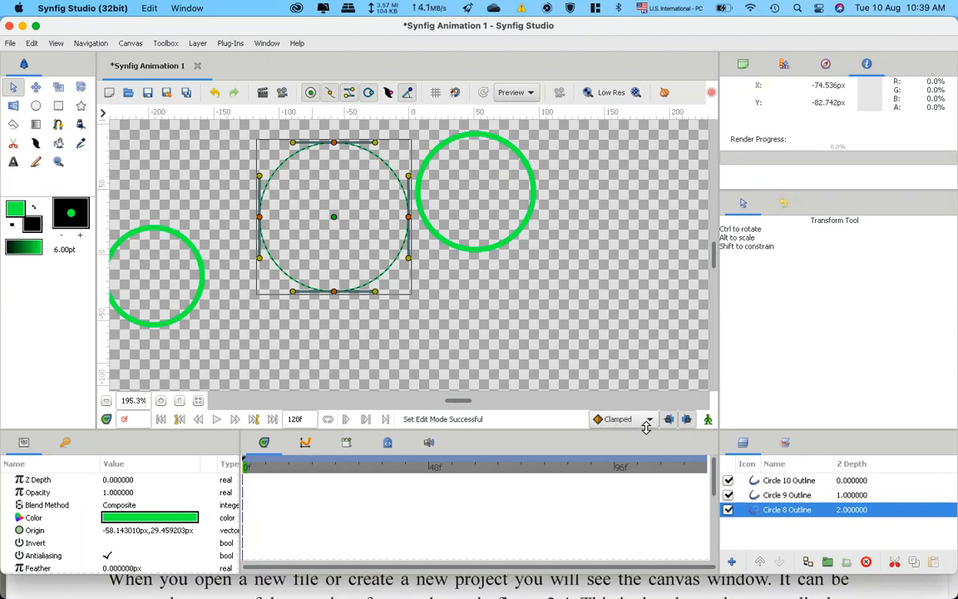
left_click(637, 422)
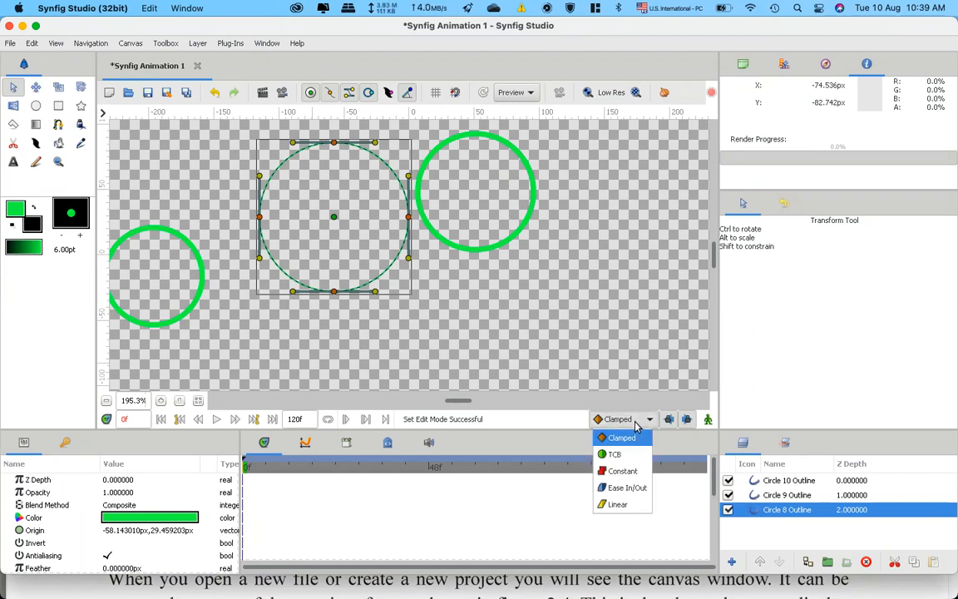
left_click(634, 436)
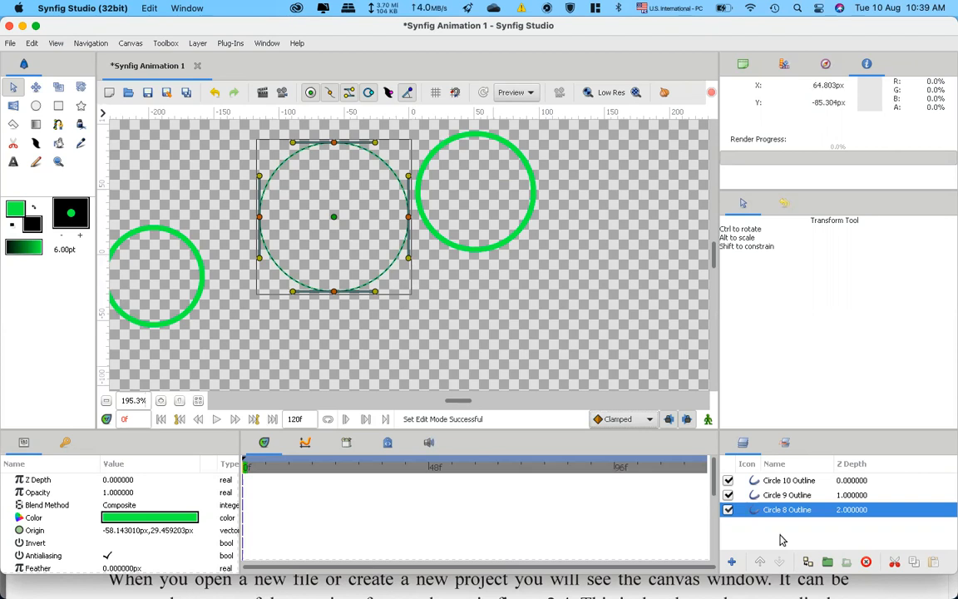
Delete all three circle outline layers, leaving the canvas empty.
left_click(790, 481)
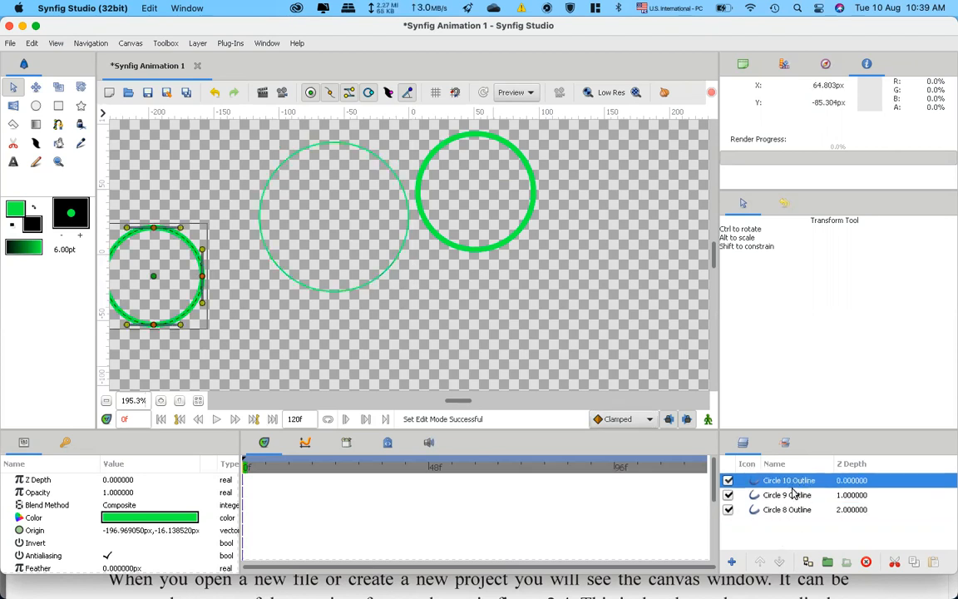
left_click(790, 511, "shift")
left_click(866, 562)
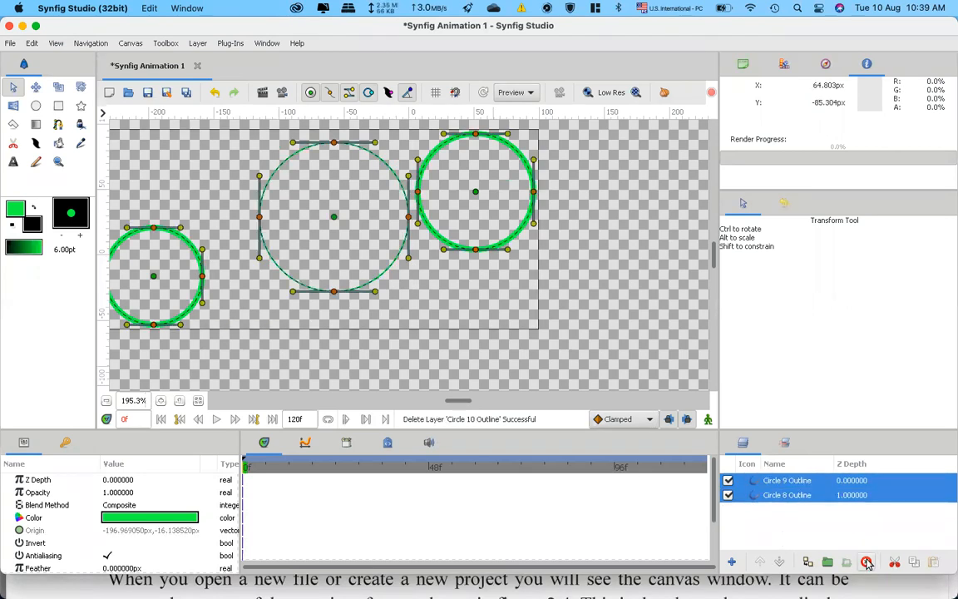
left_click(866, 562)
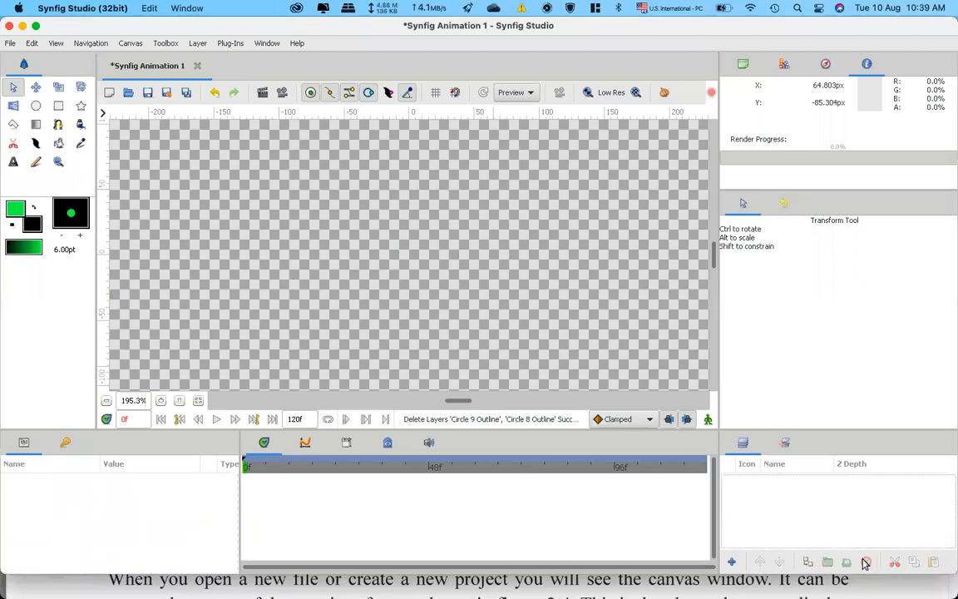
Activate the Circle tool and review its available blend methods, choosing Composite.
left_click(36, 106)
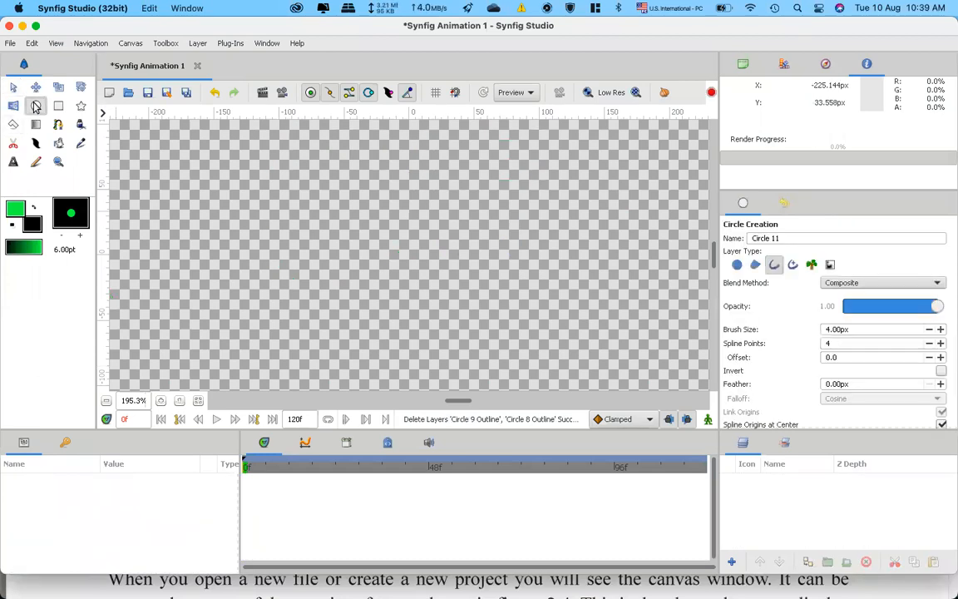
left_click(859, 284)
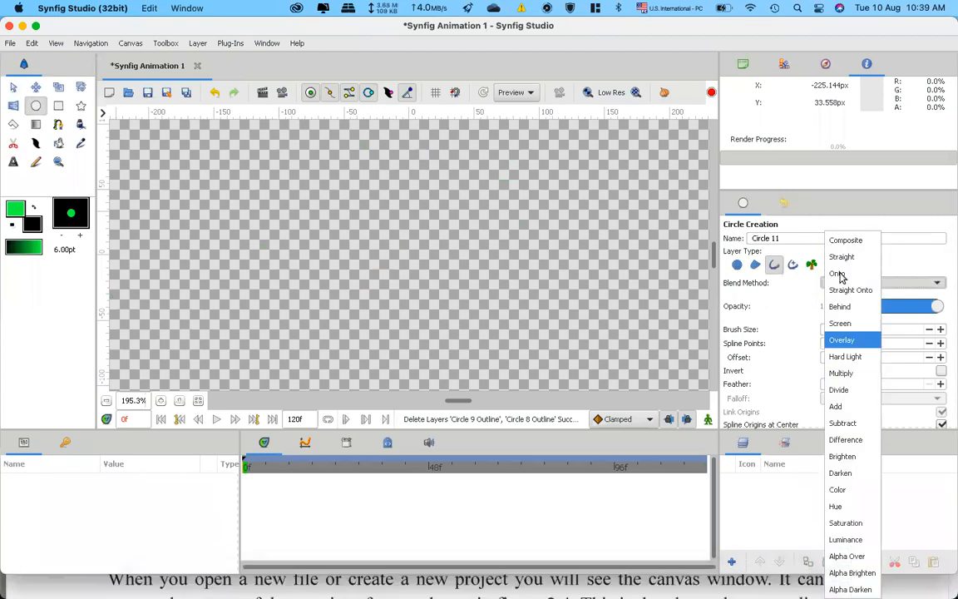
left_click(845, 241)
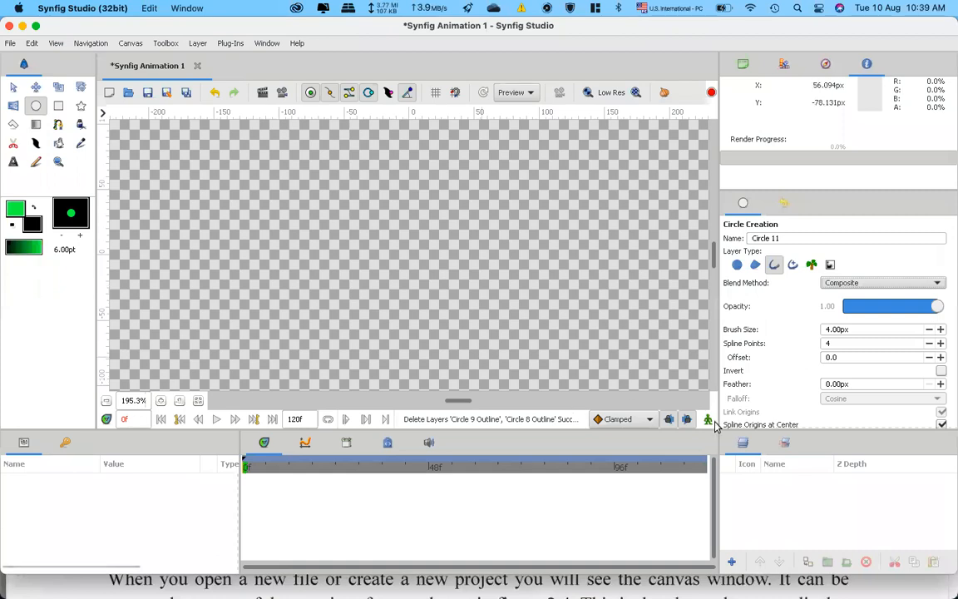
Switch to the textbook in Safari and review the Canvas section with Figure 2.4, including the caret, workarea and timeline.
key("ctrl+Up")
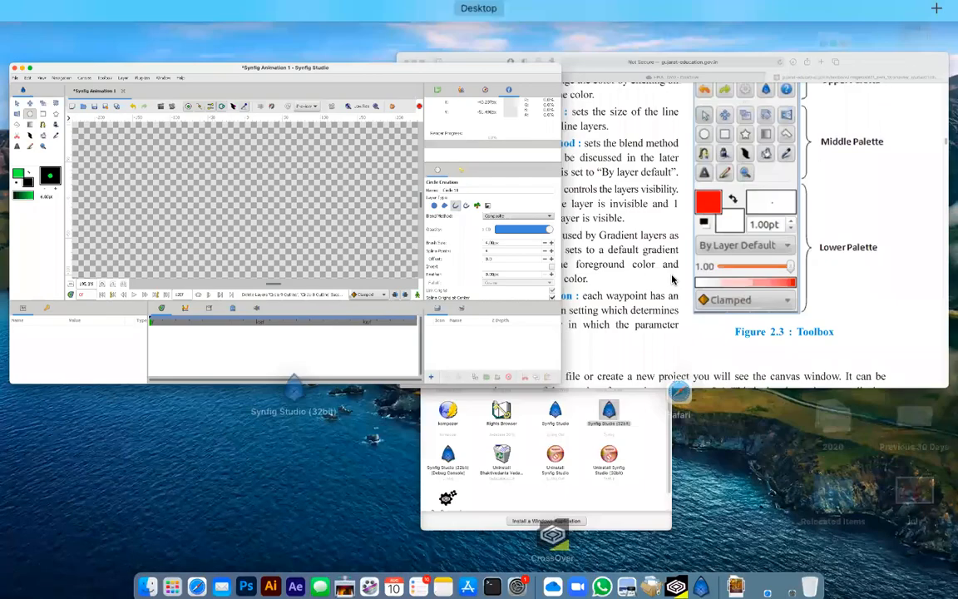
left_click(673, 280)
scroll(574, 516, "down", 10)
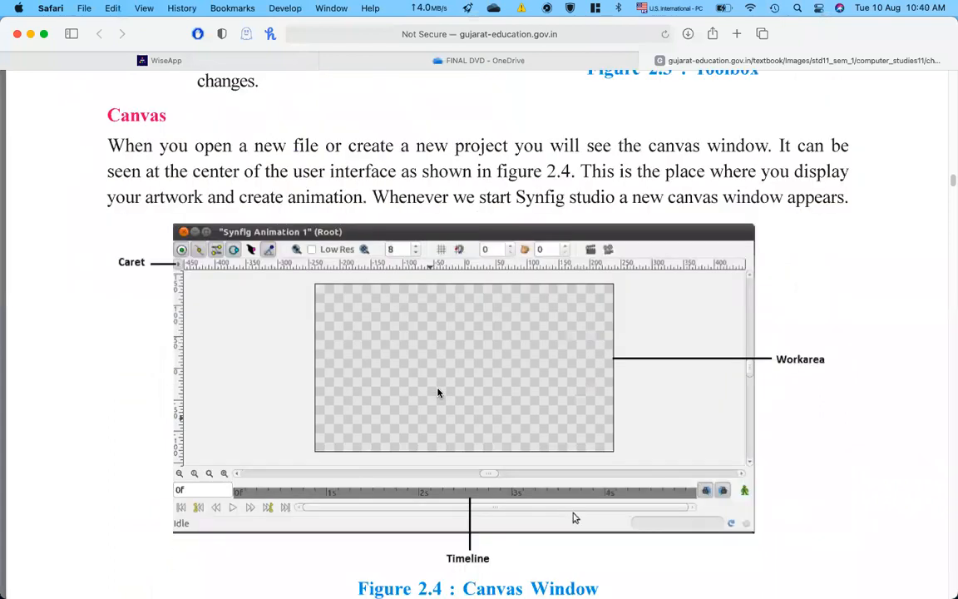
scroll(439, 393, "down", 5)
scroll(439, 393, "up", 4)
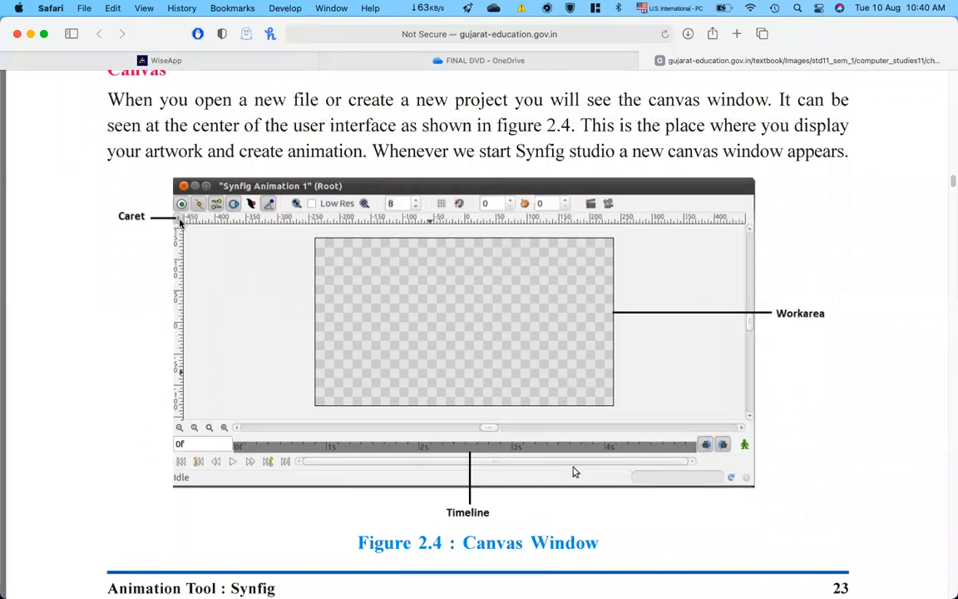
Return to Synfig Studio, activate the Transform tool, and examine the canvas window's caret menu, including its Toolbox commands.
key("ctrl+Up")
left_click(561, 223)
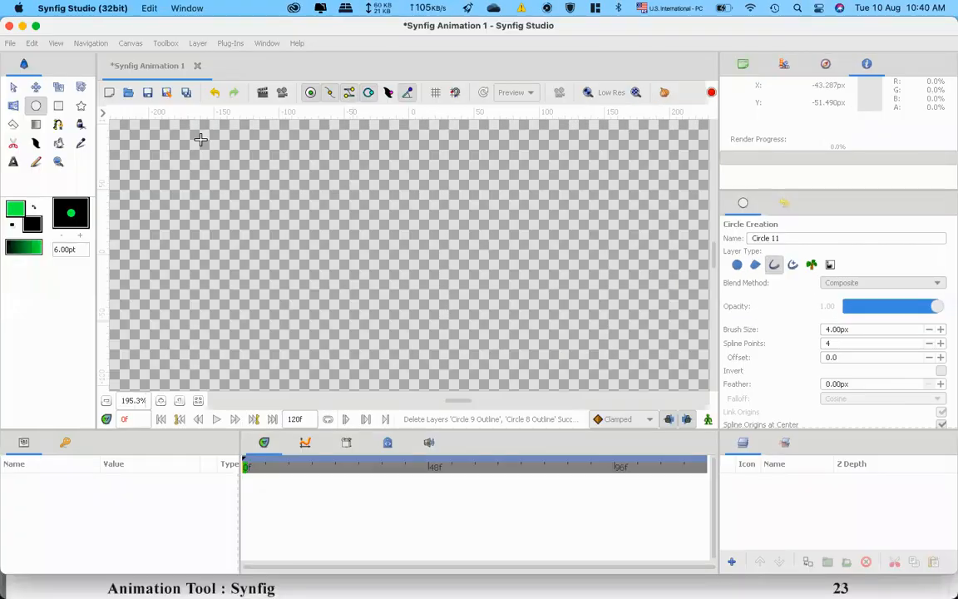
left_click(15, 88)
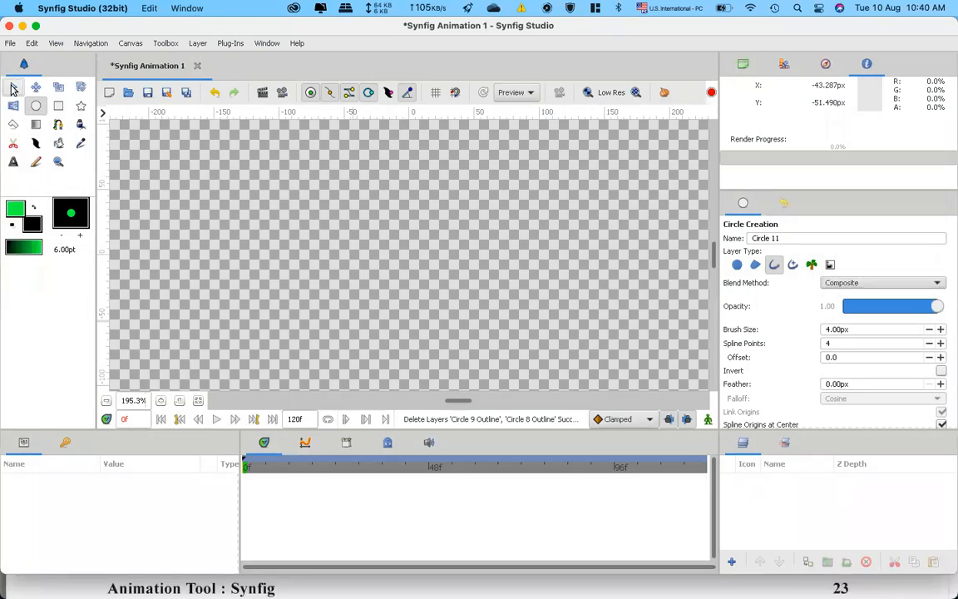
left_click(102, 115)
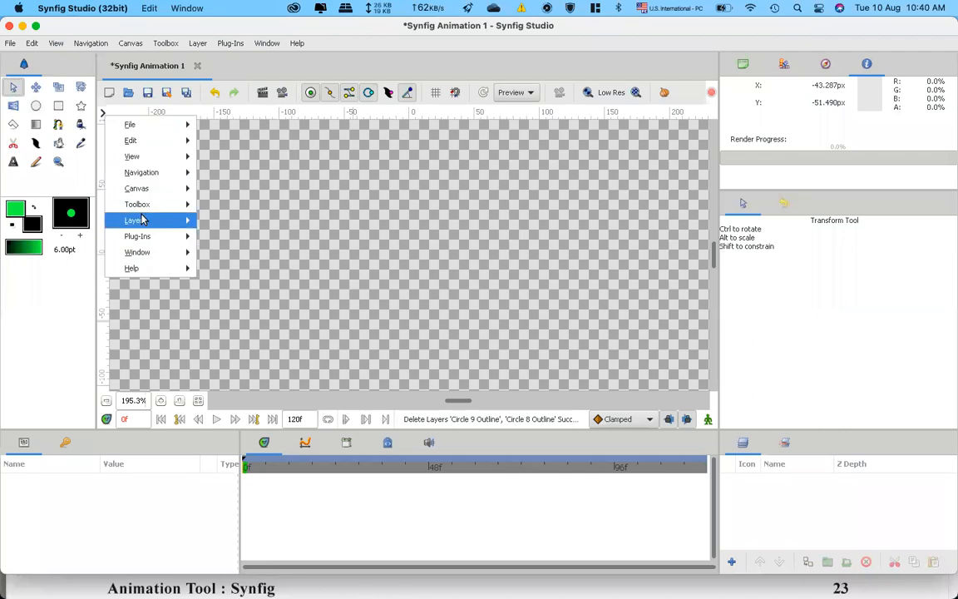
mouse_move(142, 212)
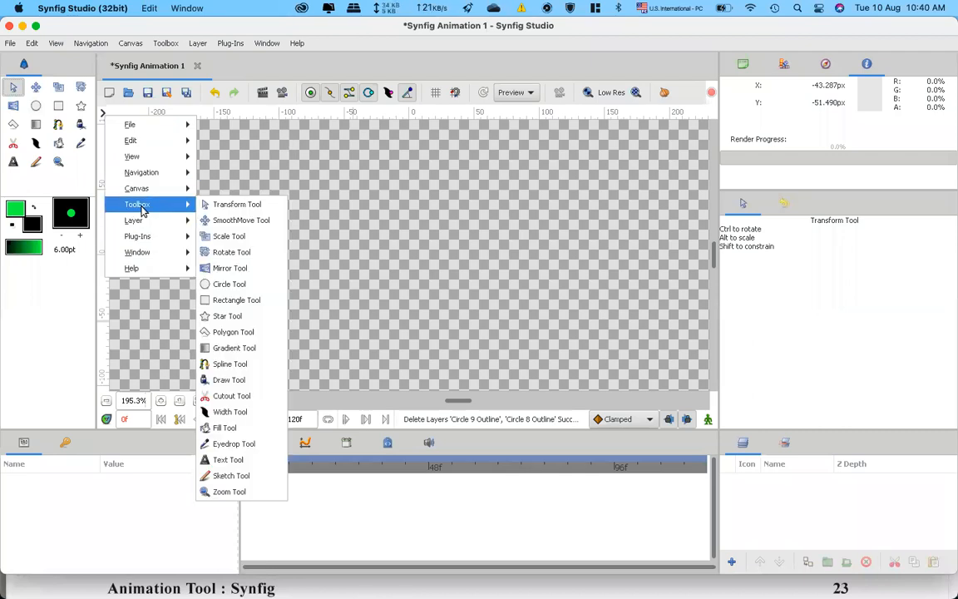
left_click(237, 177)
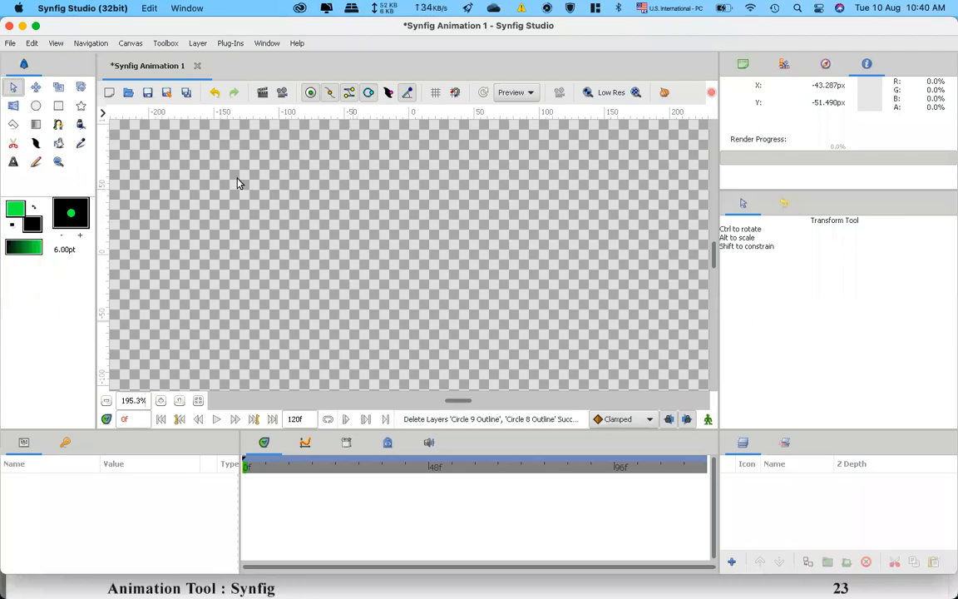
Switch to the textbook in Safari and read the descriptions of the working area, caret and timeline following Figure 2.4.
key("ctrl+Up")
left_click(592, 235)
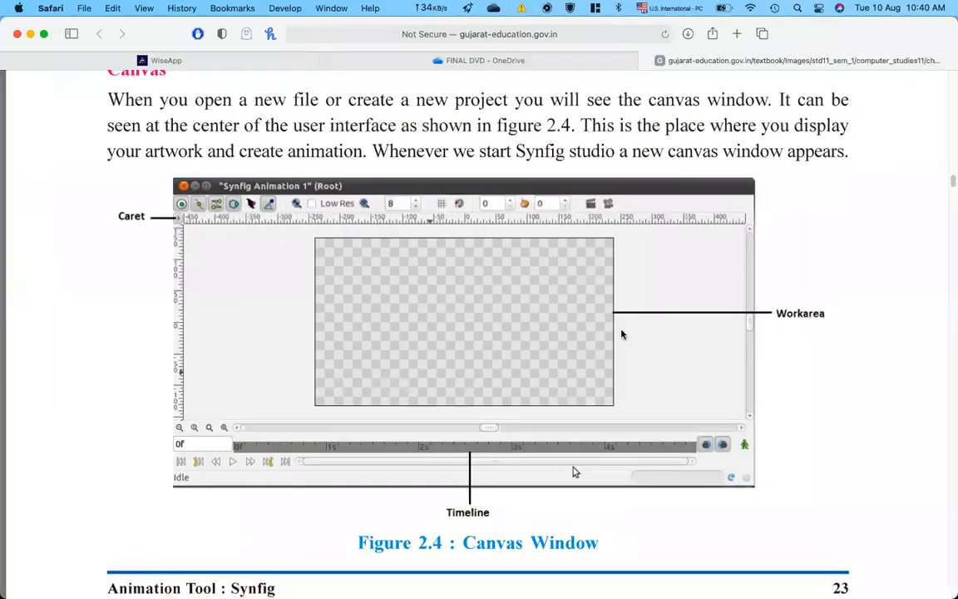
scroll(621, 334, "down", 10)
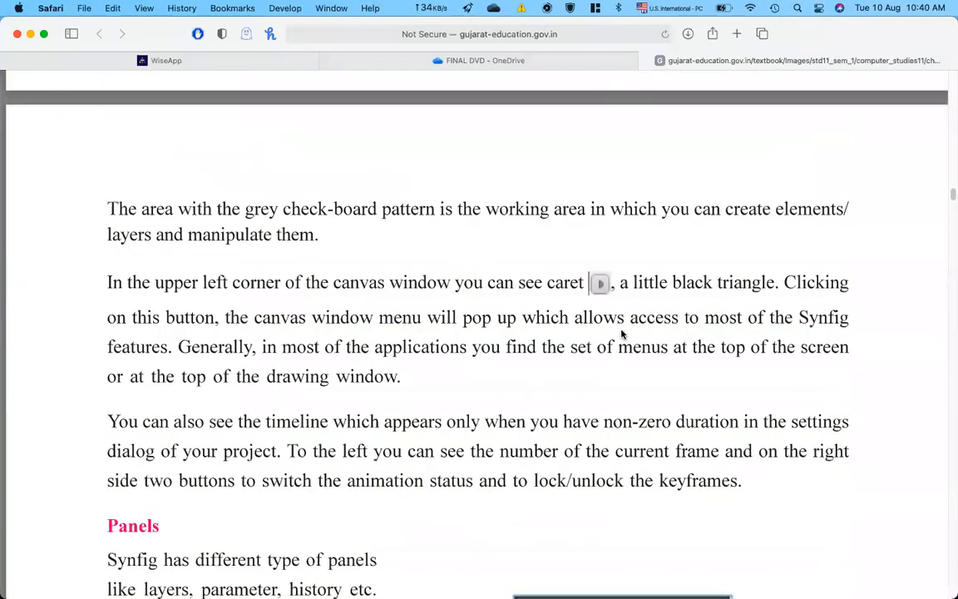
scroll(621, 335, "down", 1)
scroll(621, 334, "down", 3)
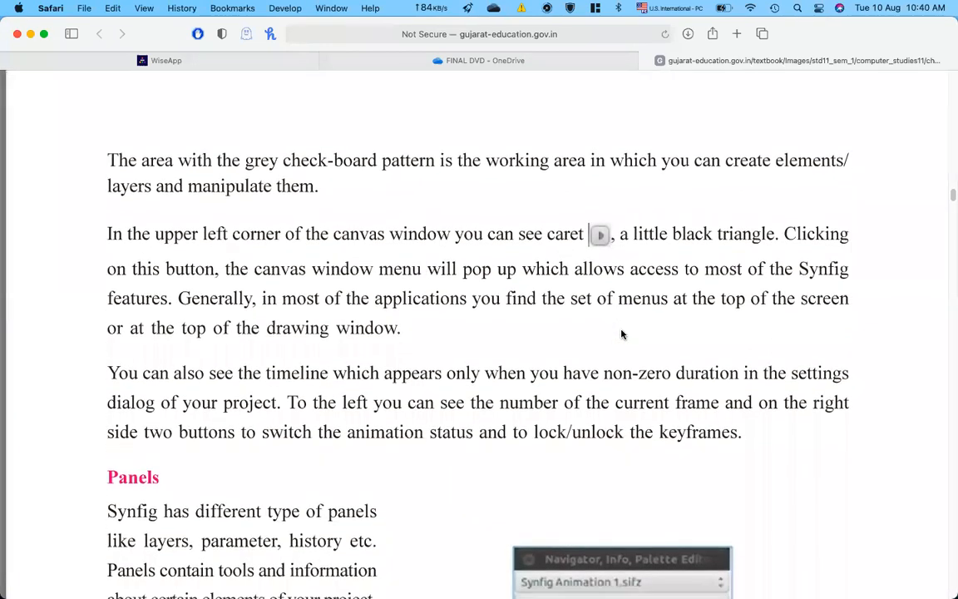
scroll(621, 334, "down", 6)
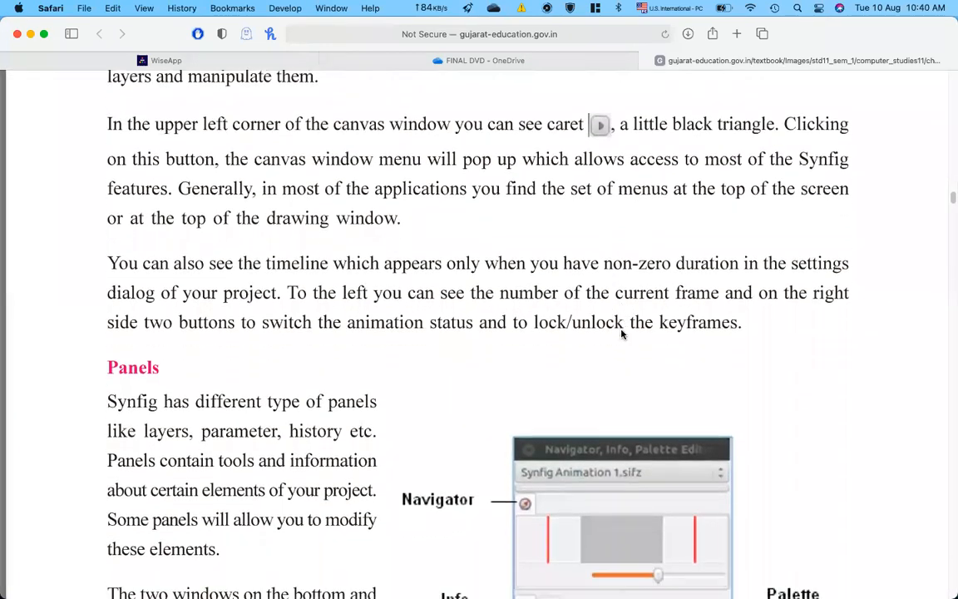
Review the Panels section of the textbook against Figure 2.5, which labels the vertically arranged panels.
scroll(621, 334, "down", 4)
scroll(621, 334, "down", 5)
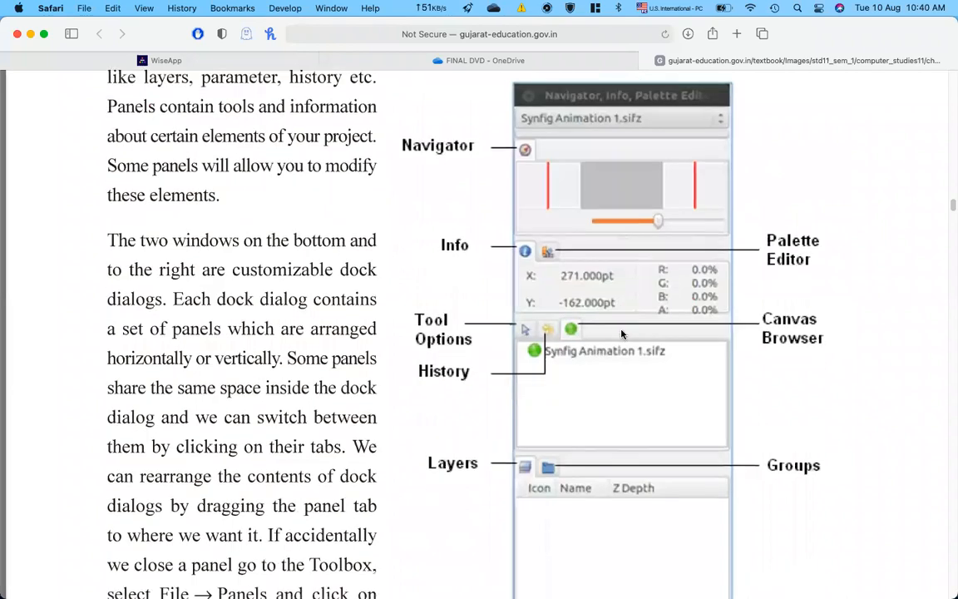
scroll(622, 334, "up", 5)
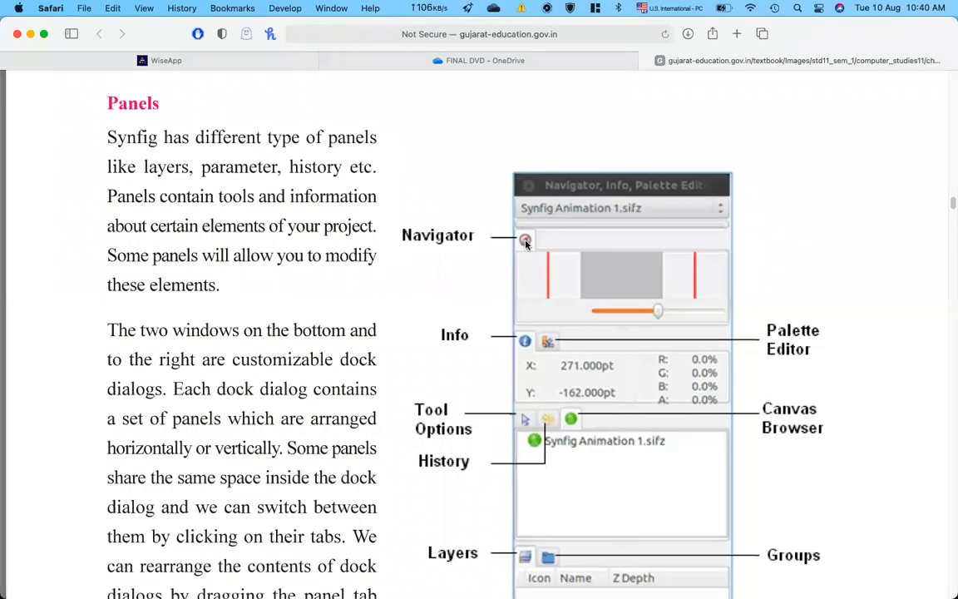
scroll(561, 432, "down", 3)
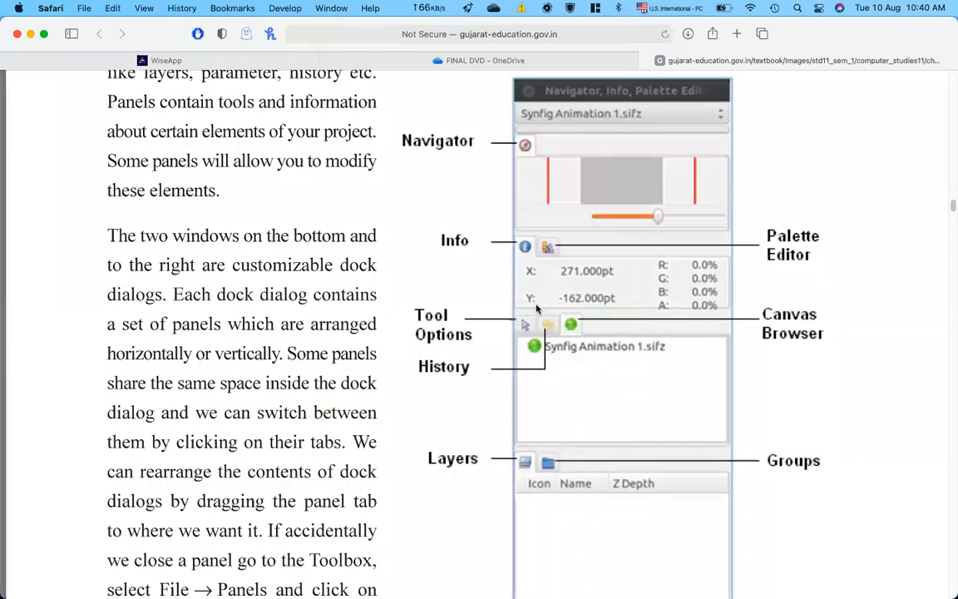
scroll(594, 587, "down", 2)
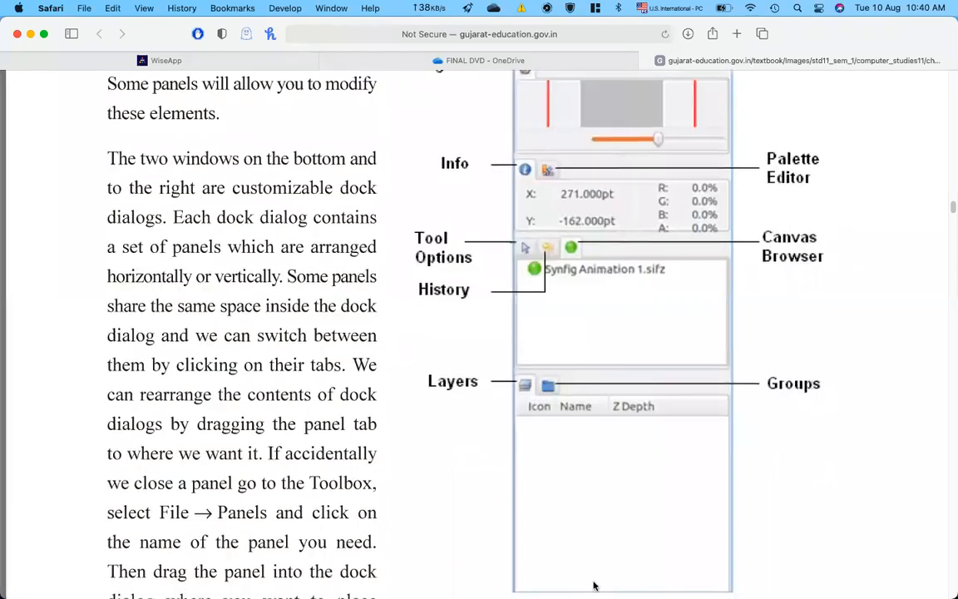
scroll(483, 363, "down", 5)
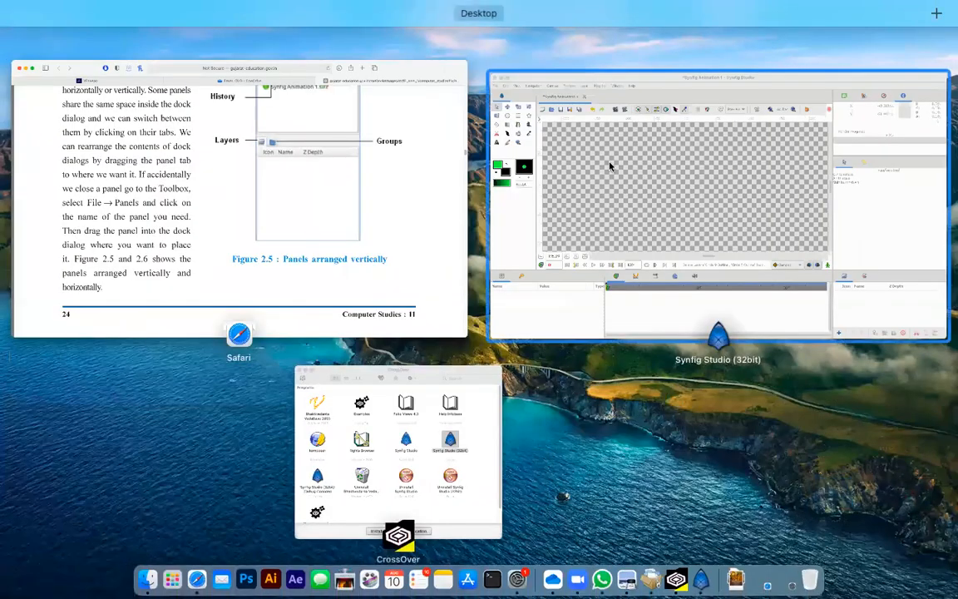
Switch to Synfig Studio and view the Canvas Browser, Palette Editor, Navigator and Info panels in turn.
left_click(609, 162)
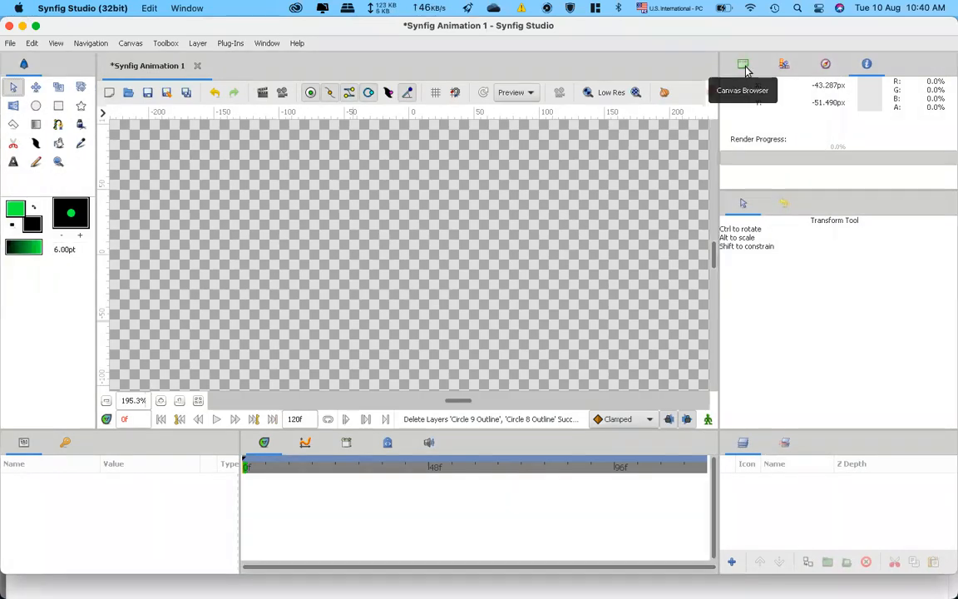
left_click(745, 70)
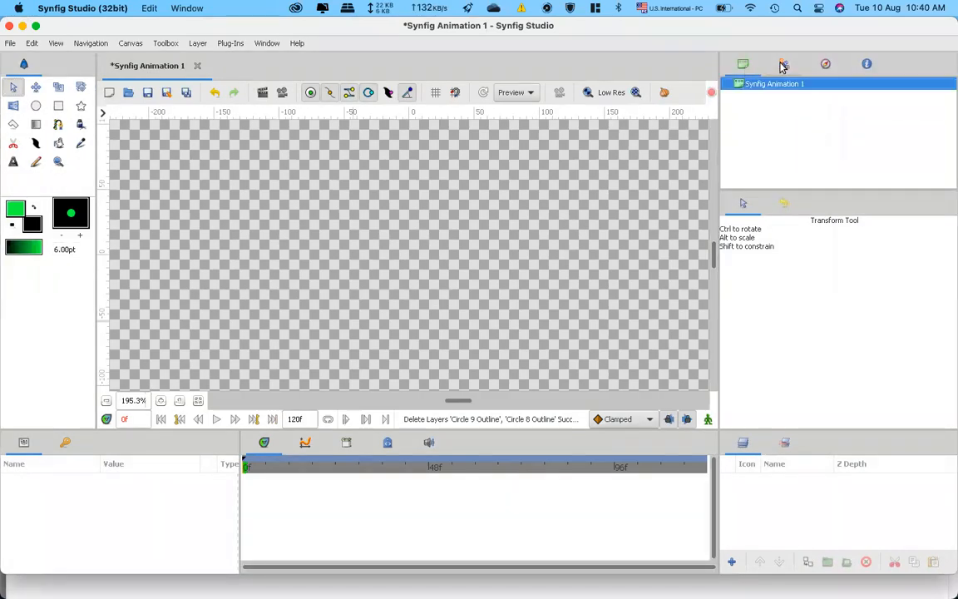
left_click(783, 66)
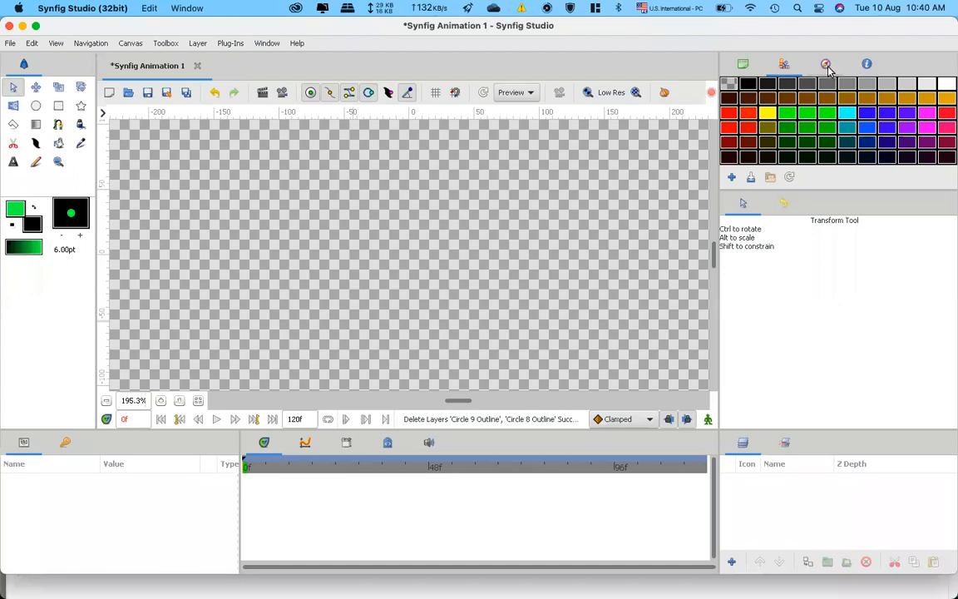
left_click(826, 64)
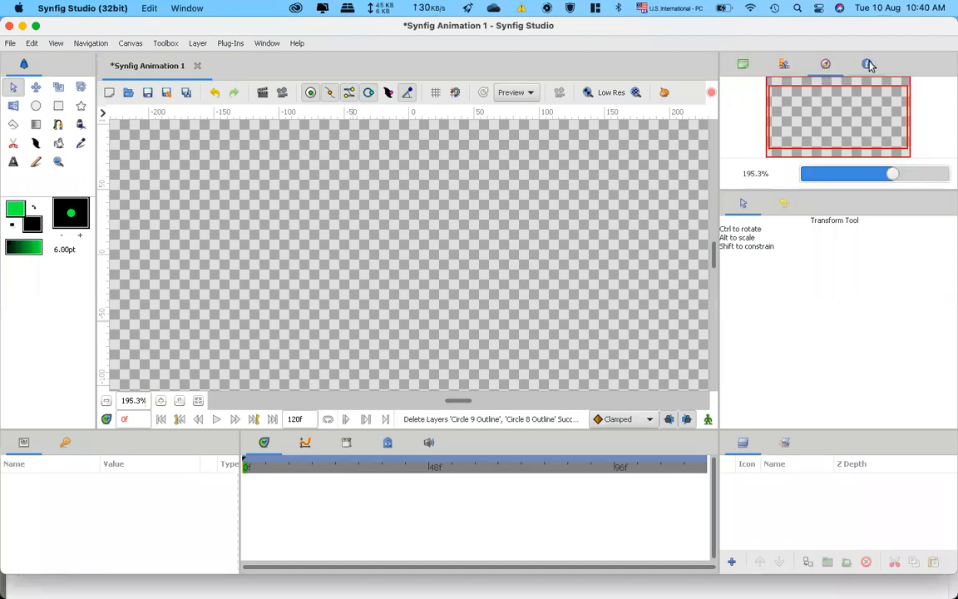
left_click(867, 65)
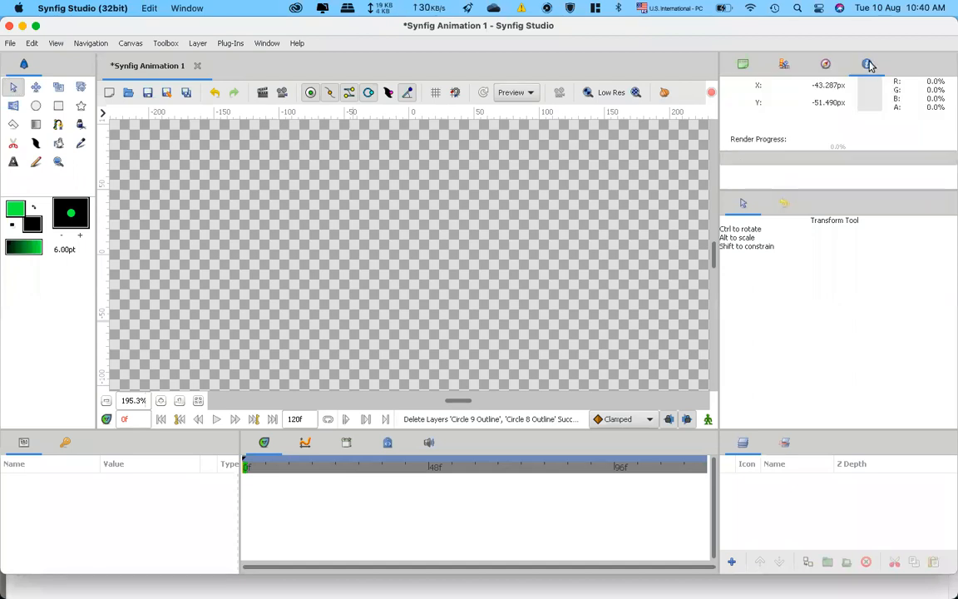
Show the History panel, and view the Sets, Layers, Keyframes and Parameters panels in turn.
left_click(786, 205)
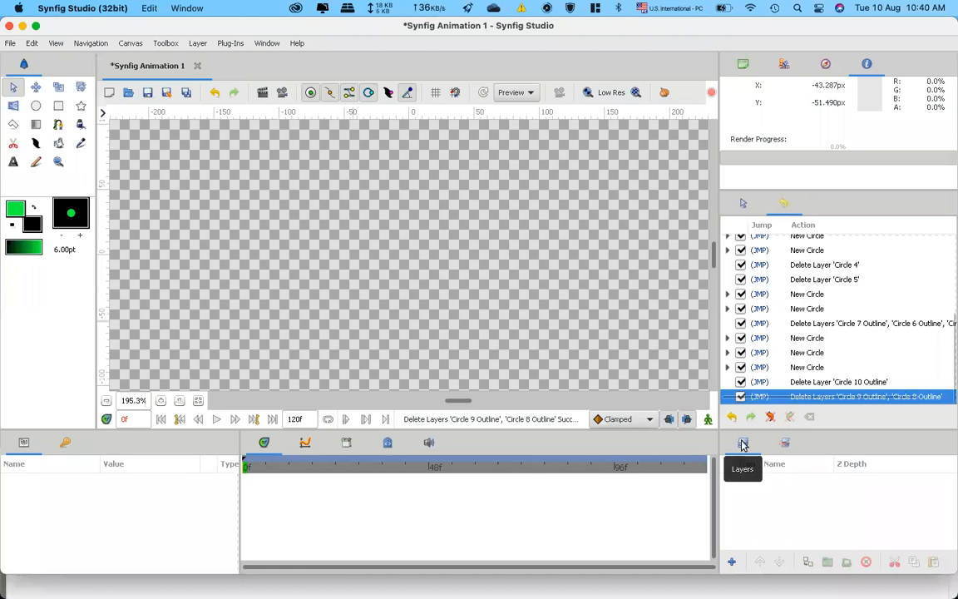
left_click(784, 443)
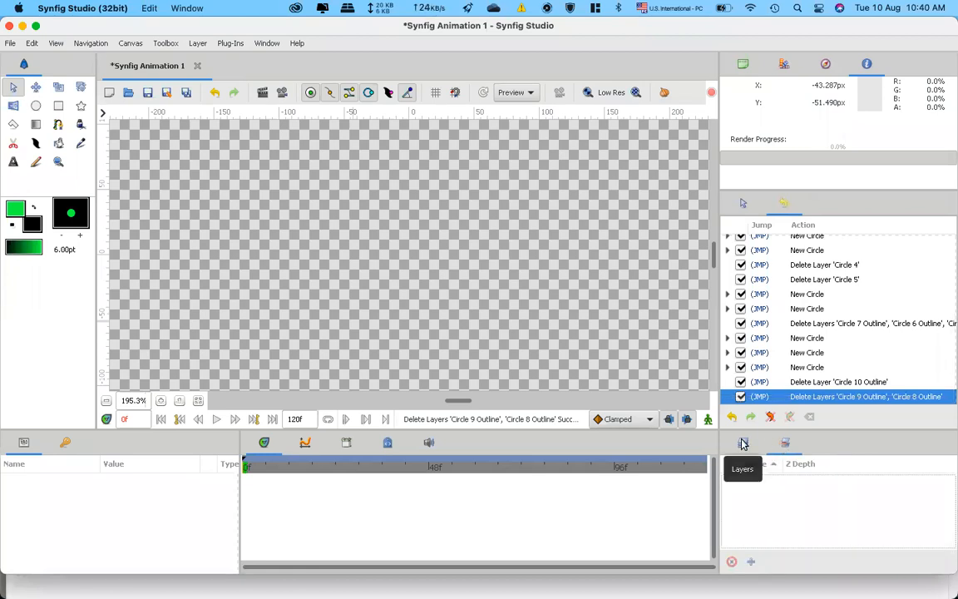
left_click(743, 443)
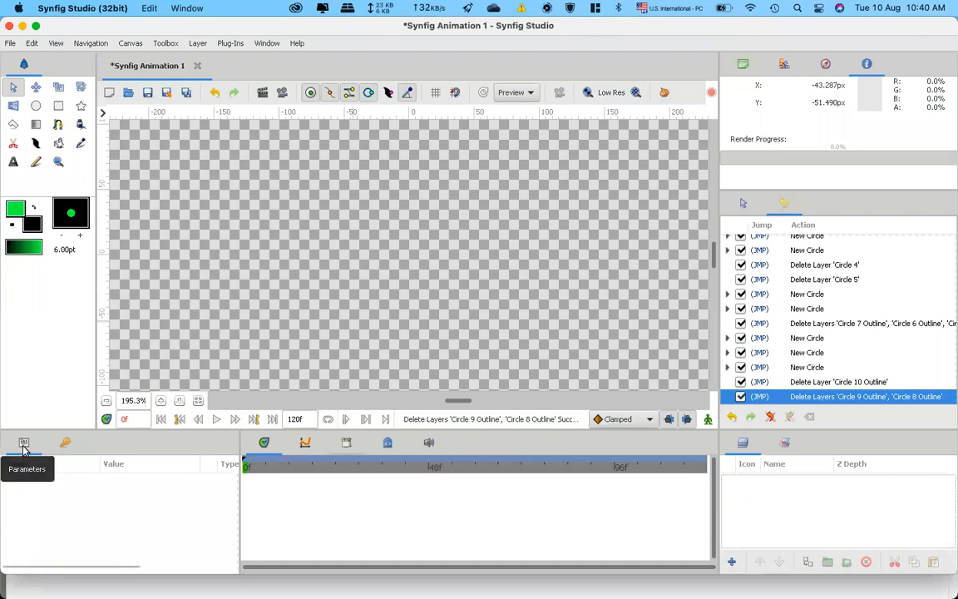
left_click(65, 443)
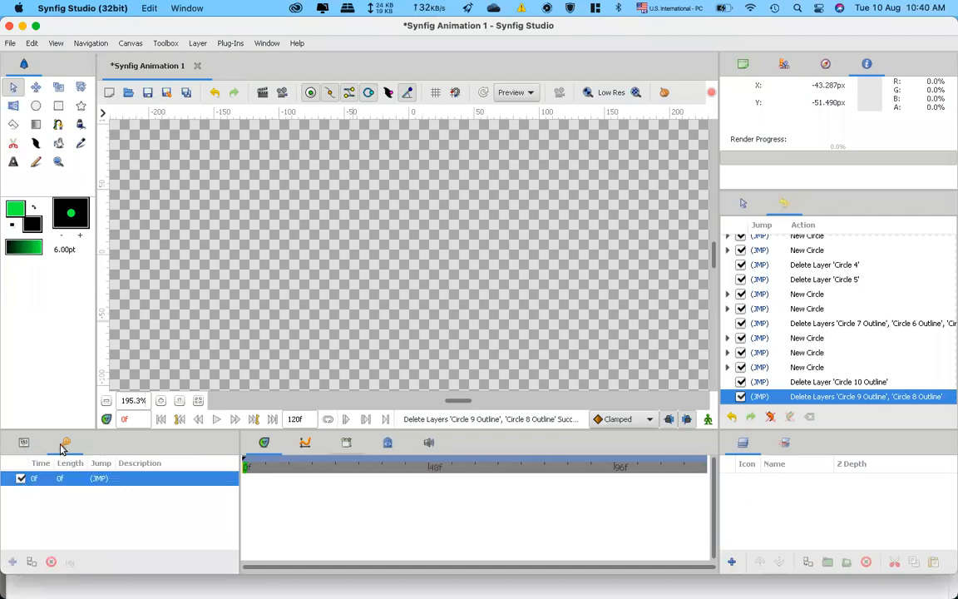
left_click(24, 443)
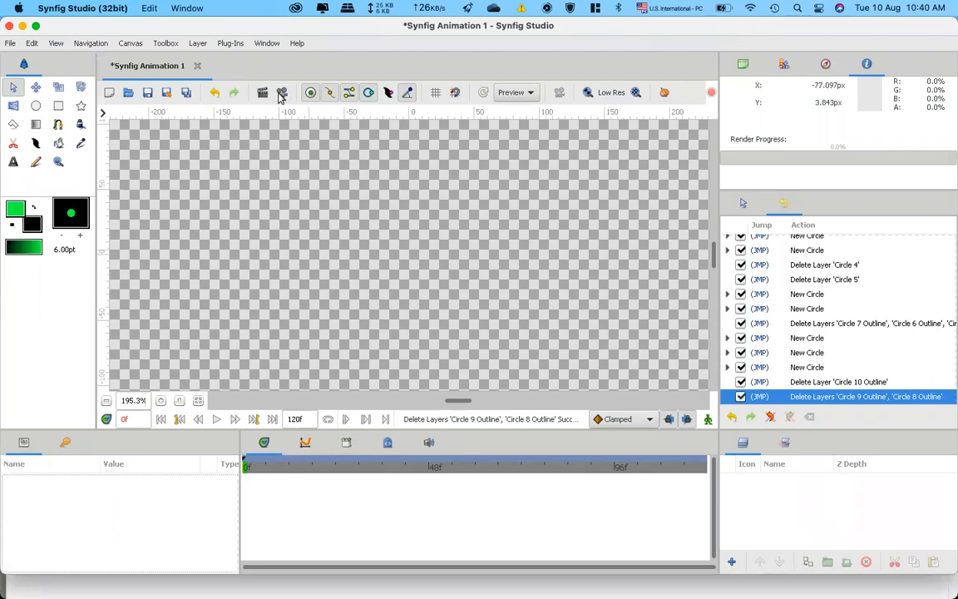
Examine the Window commands that list the panels, and check the textbook in Safari on reopening a closed panel.
left_click(265, 44)
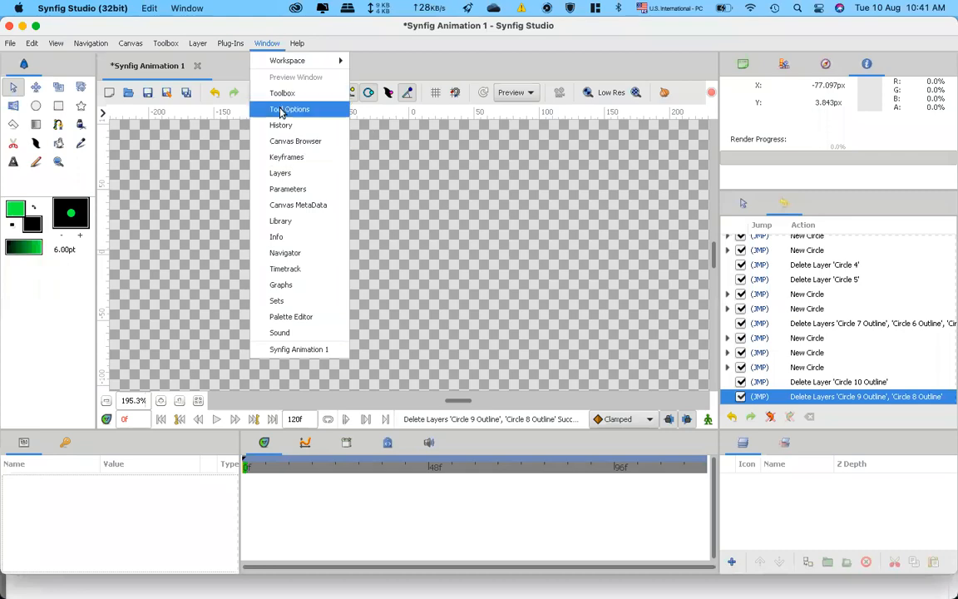
left_click(452, 207)
key("ctrl+Up")
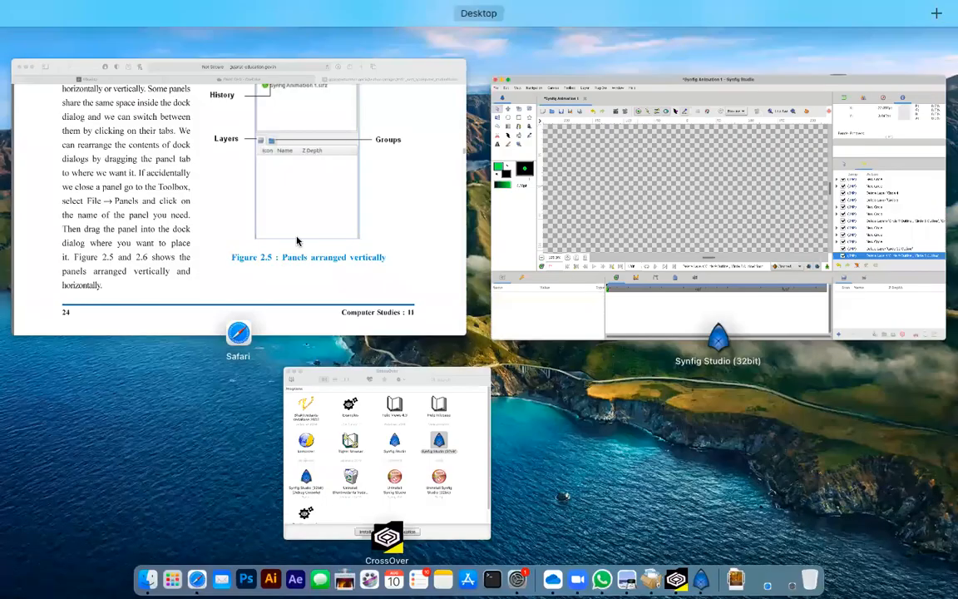
left_click(297, 242)
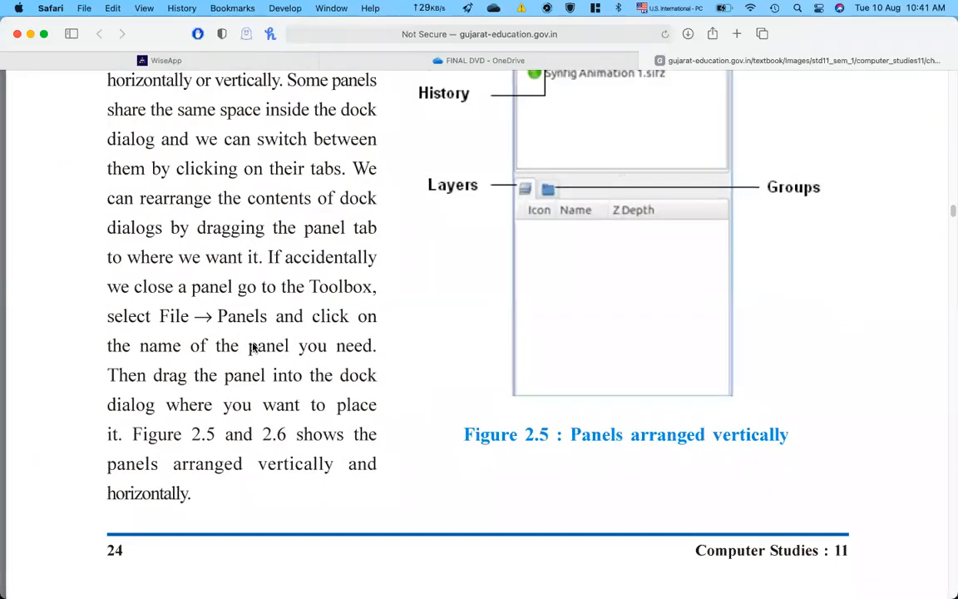
Return to Synfig Studio and look through the File, Edit and Layer commands for a way to reopen panels.
key("ctrl+Up")
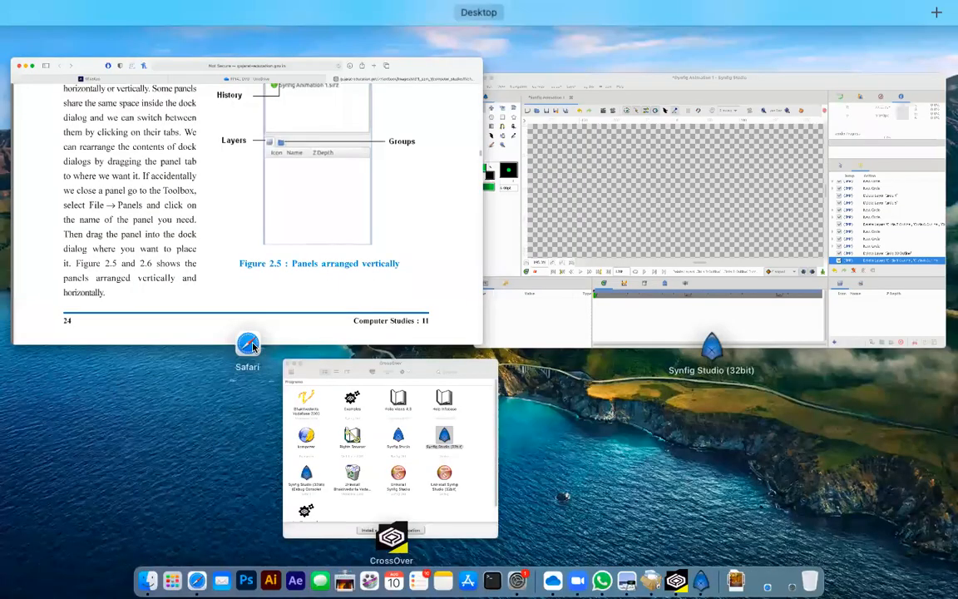
left_click(601, 211)
left_click(11, 44)
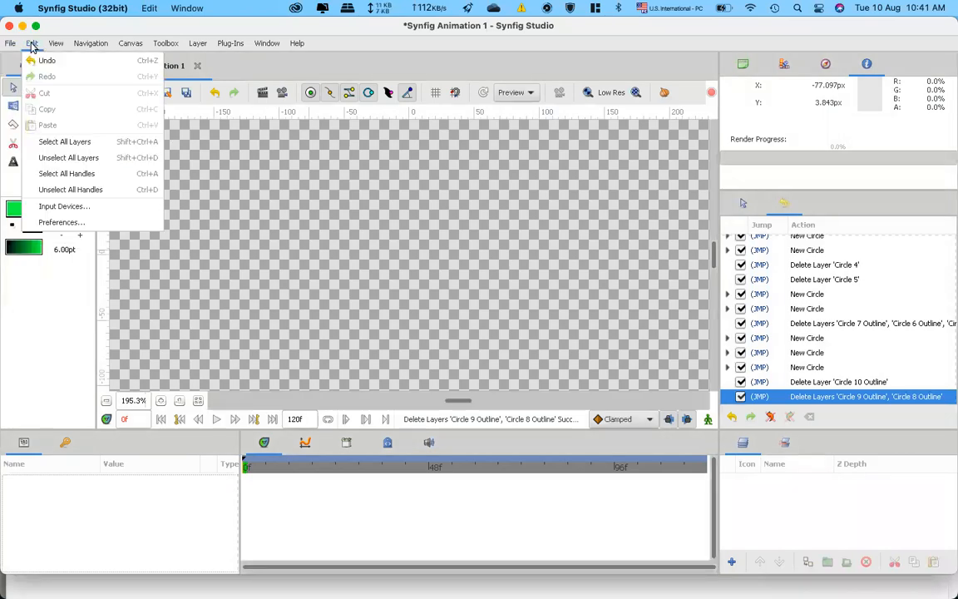
mouse_move(55, 45)
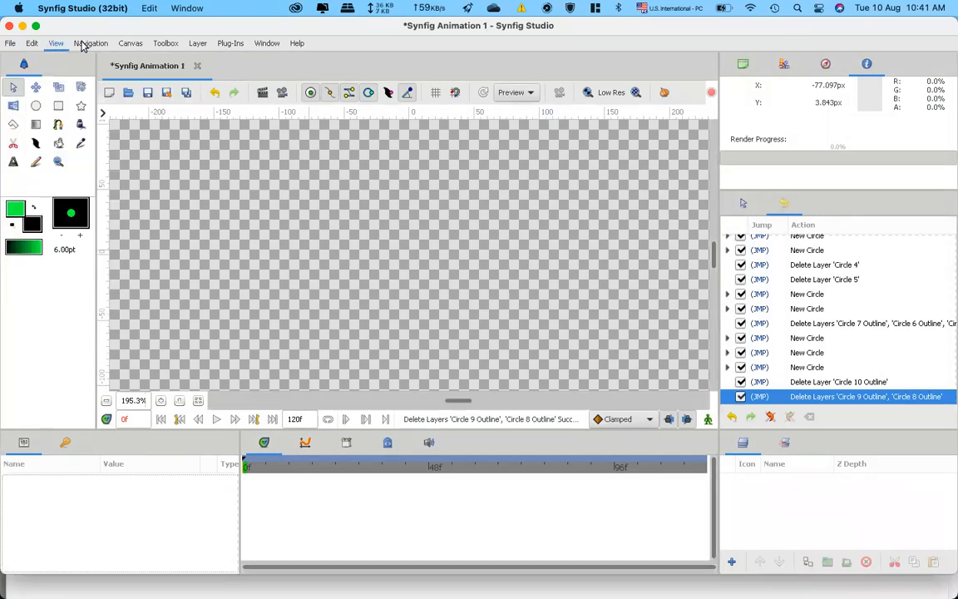
mouse_move(139, 49)
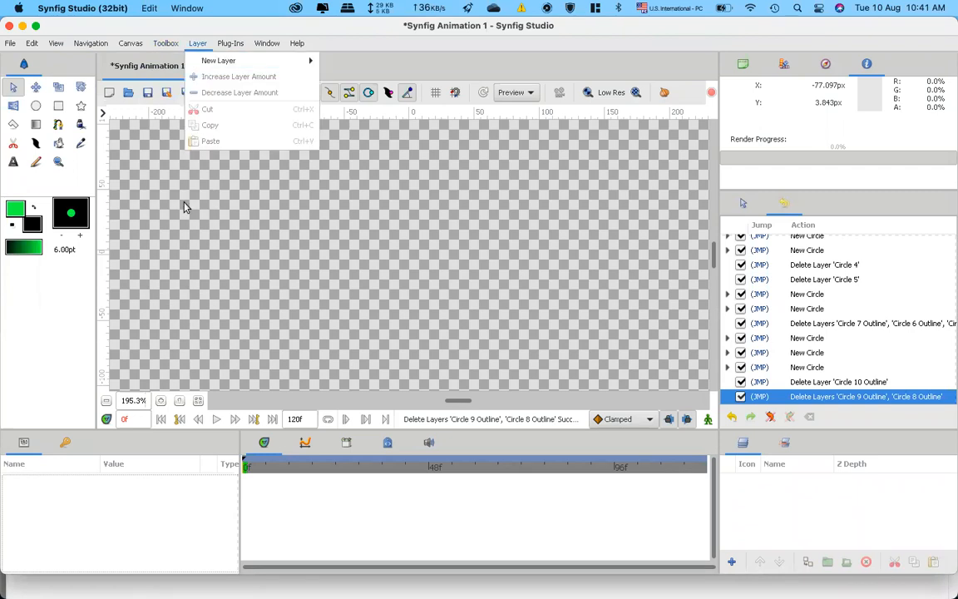
left_click(343, 235)
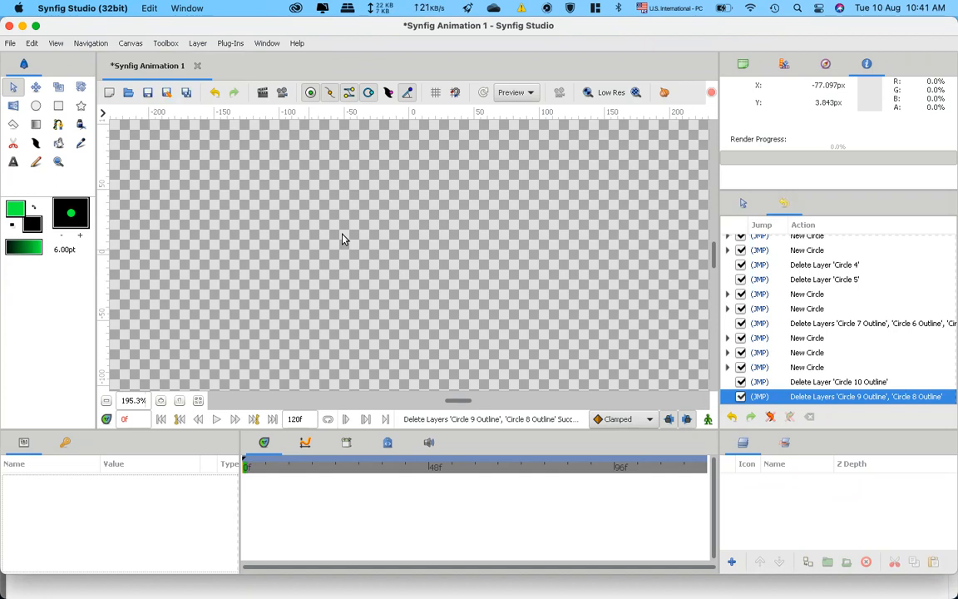
Switch to the textbook in Safari and review Figure 2.6 on horizontally arranged panels and the panel descriptions below it.
key("ctrl+Up")
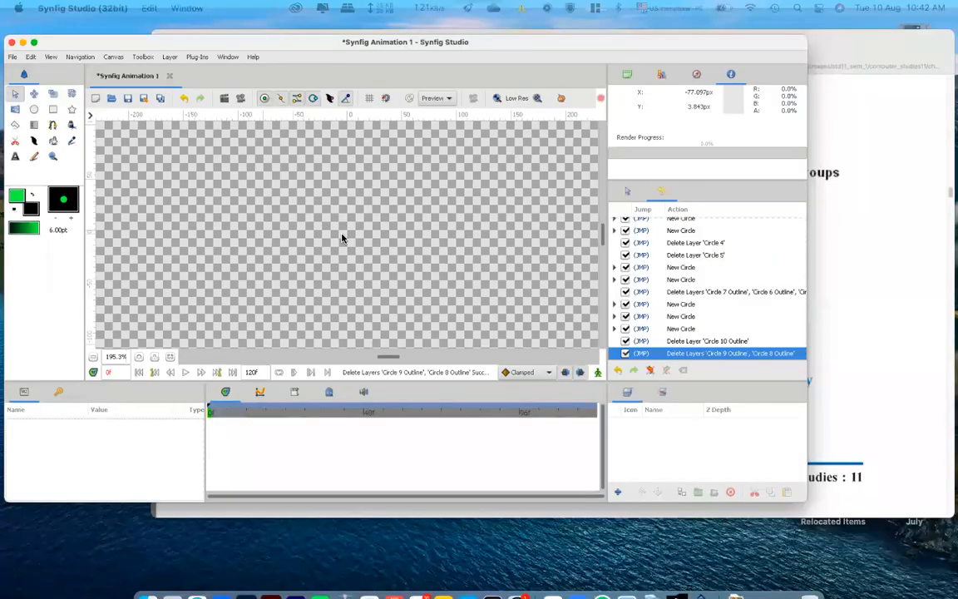
left_click(645, 242)
scroll(441, 393, "down", 10)
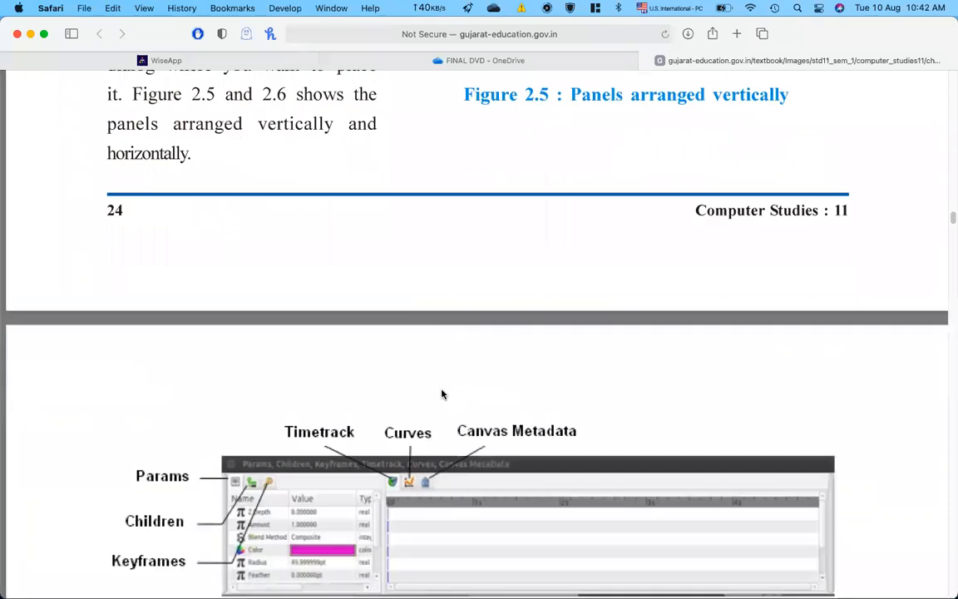
scroll(442, 393, "down", 5)
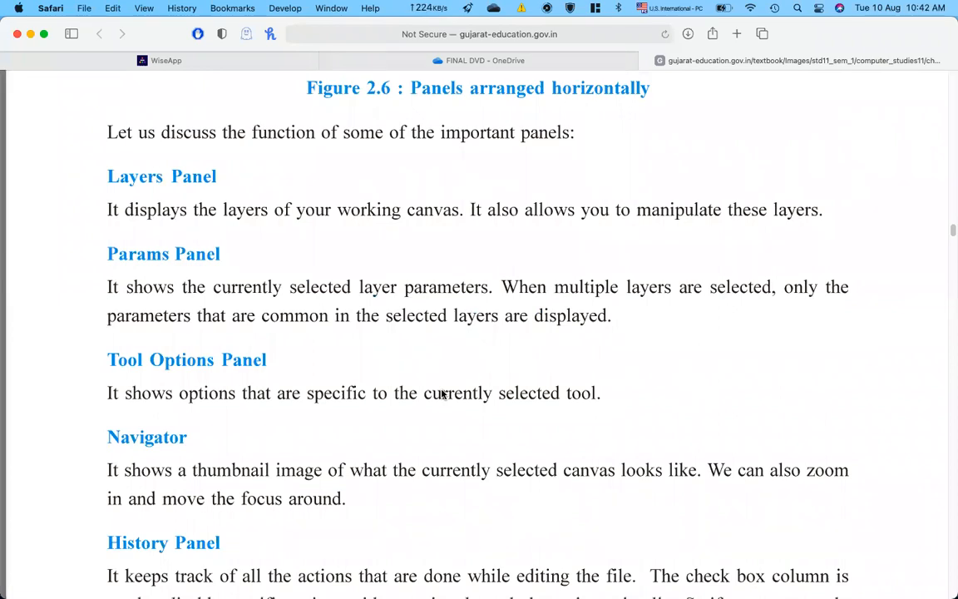
Return to Synfig Studio, show the Tool Options panel, and draw a Circle-layer circle of about 30 px radius in the canvas's upper-left area.
key("ctrl+Up")
left_click(746, 248)
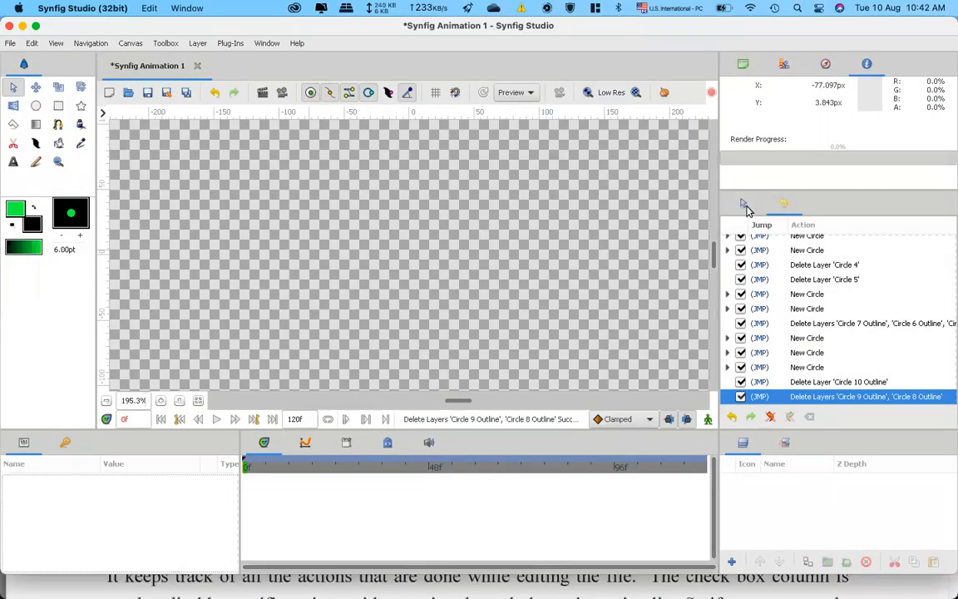
left_click(744, 204)
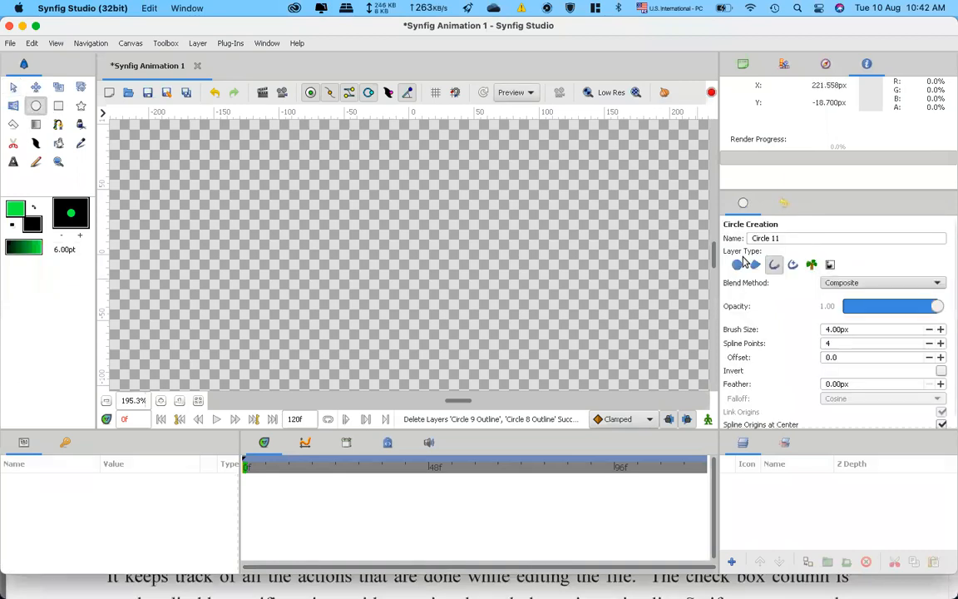
left_click(737, 265)
left_click(773, 264)
left_click_drag(250, 214, 289, 243)
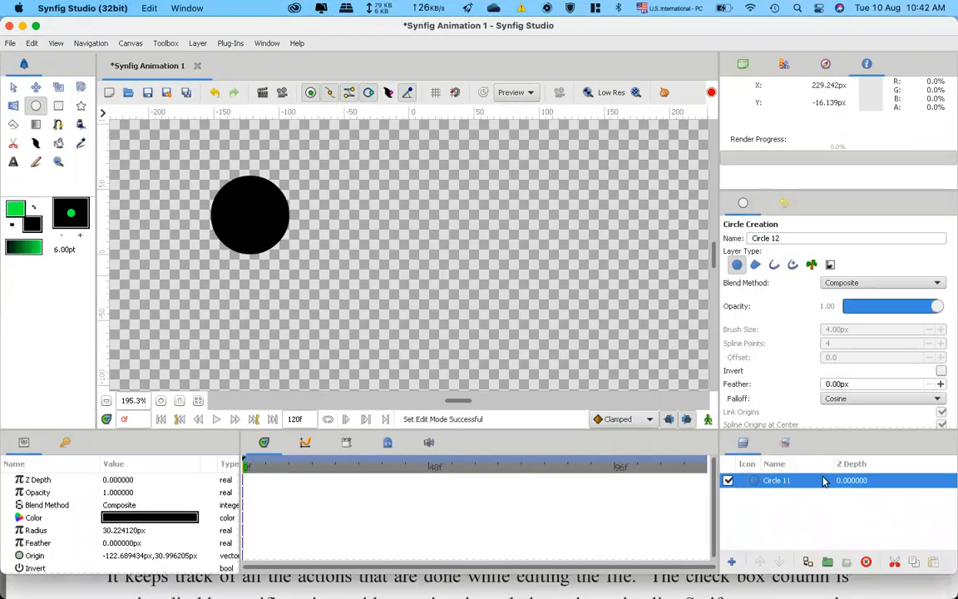
Duplicate the circle layer and move the copy to about X -2 px, Y 25 px with the Transform tool.
left_click(808, 563)
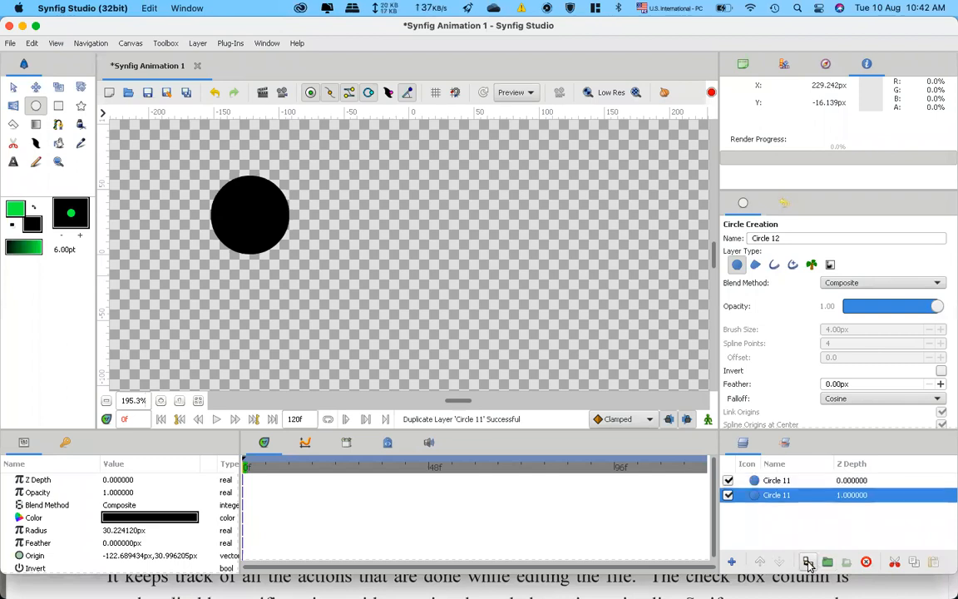
left_click(13, 86)
left_click_drag(247, 216, 407, 226)
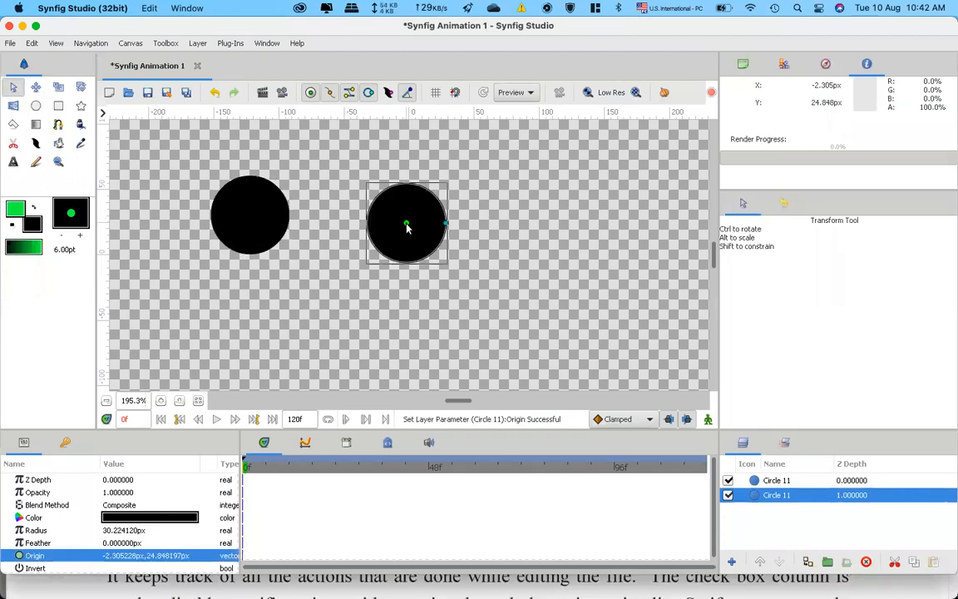
Read the textbook's Layers and Params Panel descriptions in Safari, and return to Synfig Studio to view the duplicated circle's parameters.
key("ctrl+Up")
left_click(237, 180)
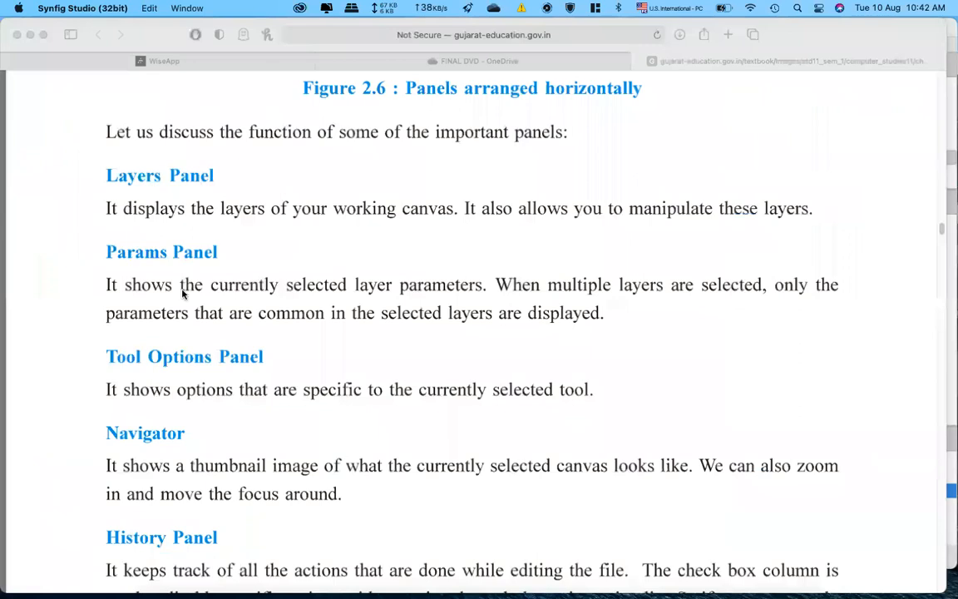
scroll(299, 339, "down", 3)
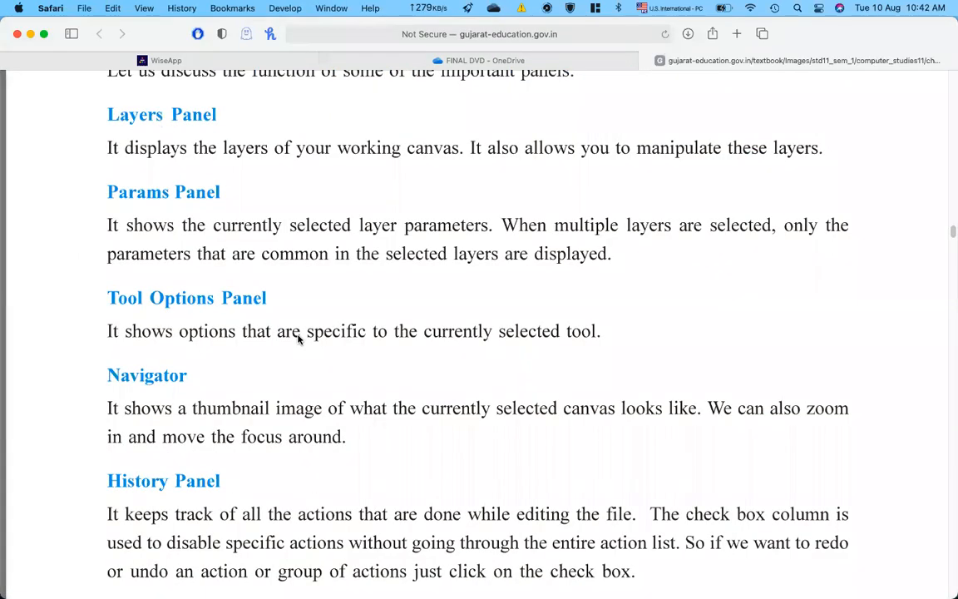
key("ctrl+Up")
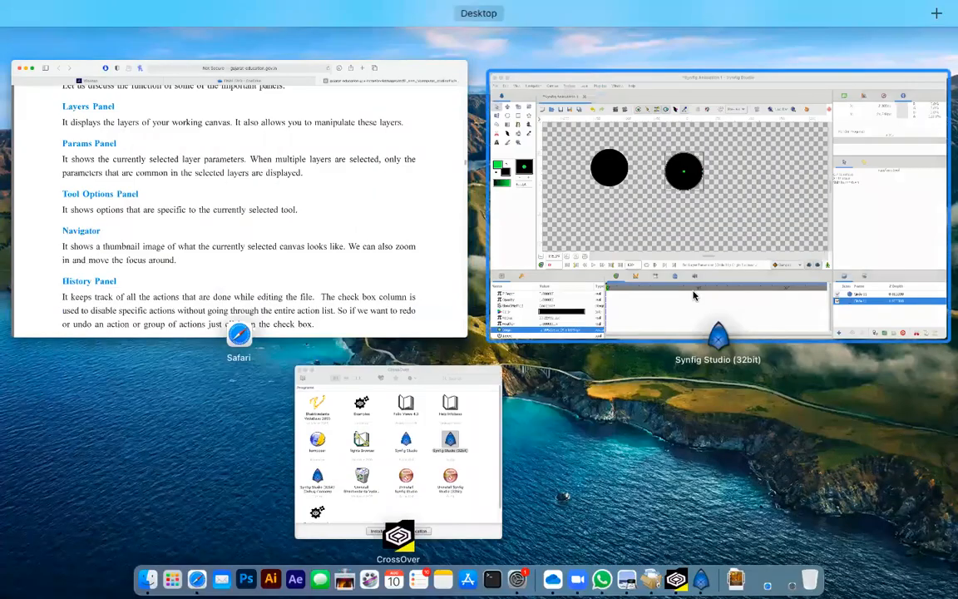
left_click(831, 274)
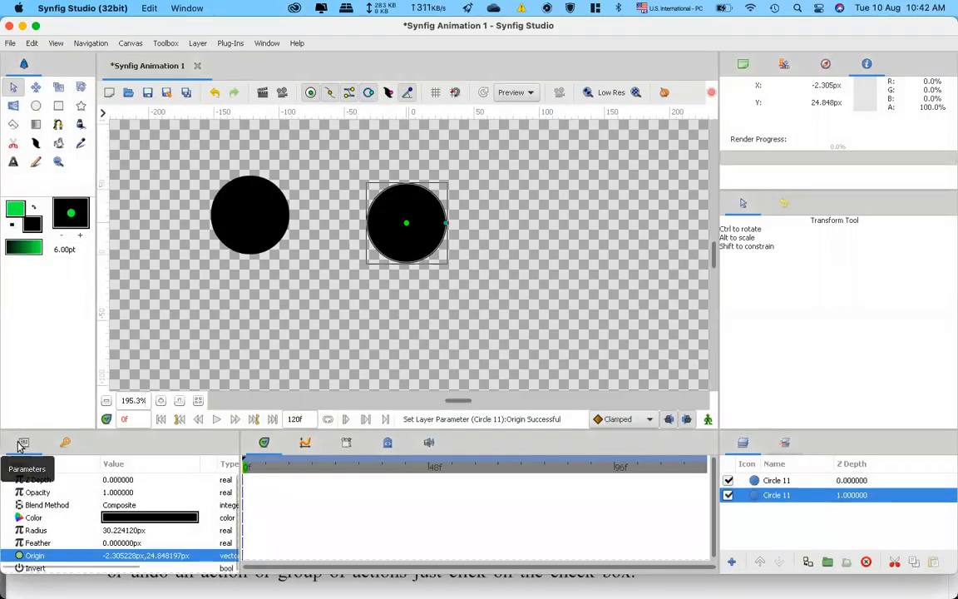
Read the textbook's Tool Options, Navigator and History Panel descriptions in Safari, and return to Synfig Studio.
key("ctrl+Up")
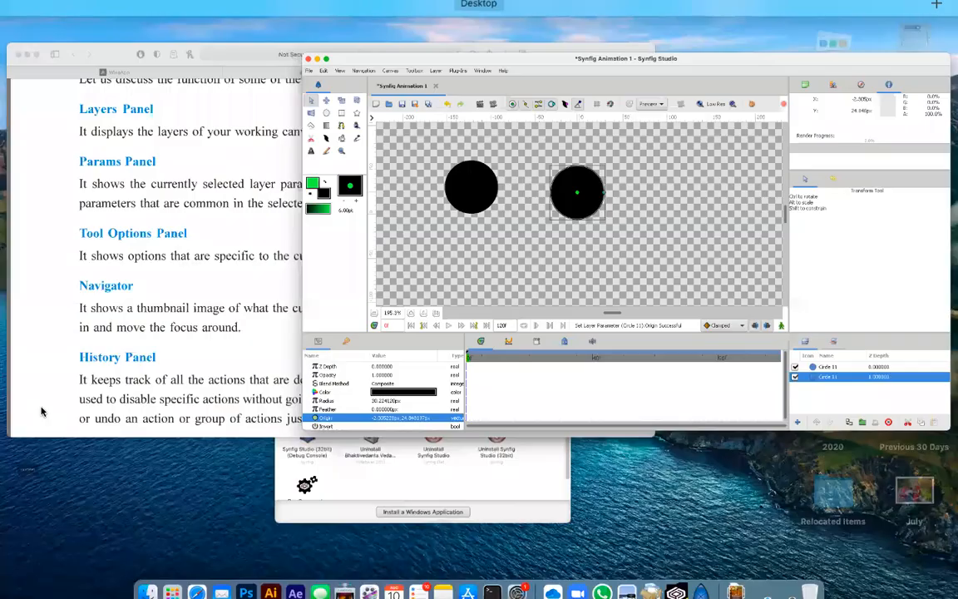
left_click(128, 224)
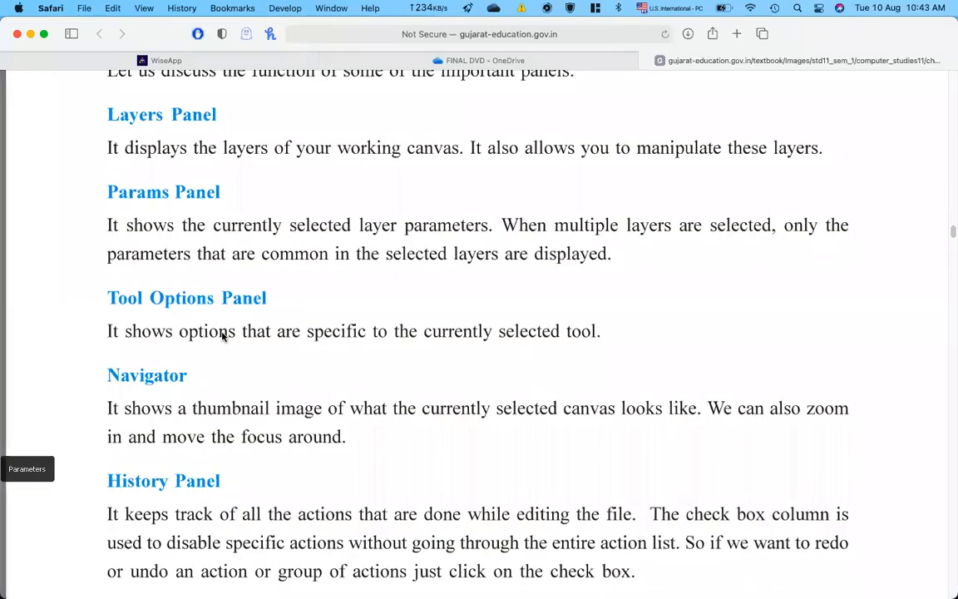
scroll(223, 335, "down", 3)
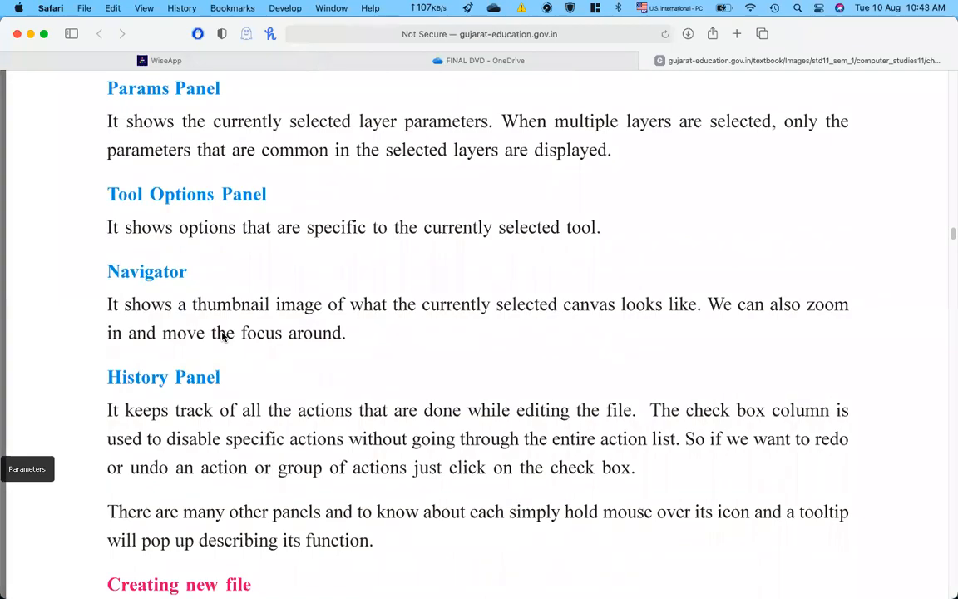
key("ctrl+Up")
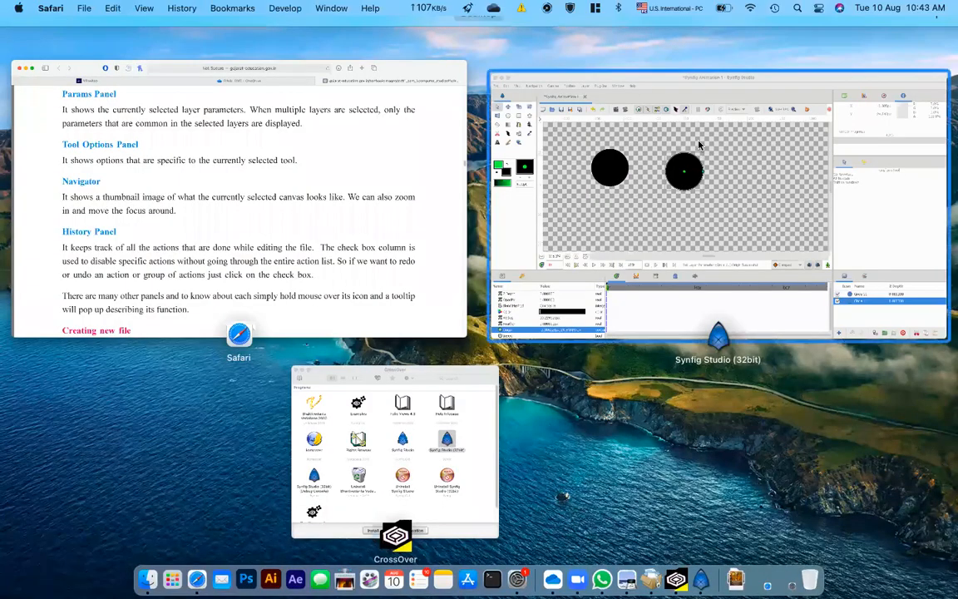
left_click(698, 146)
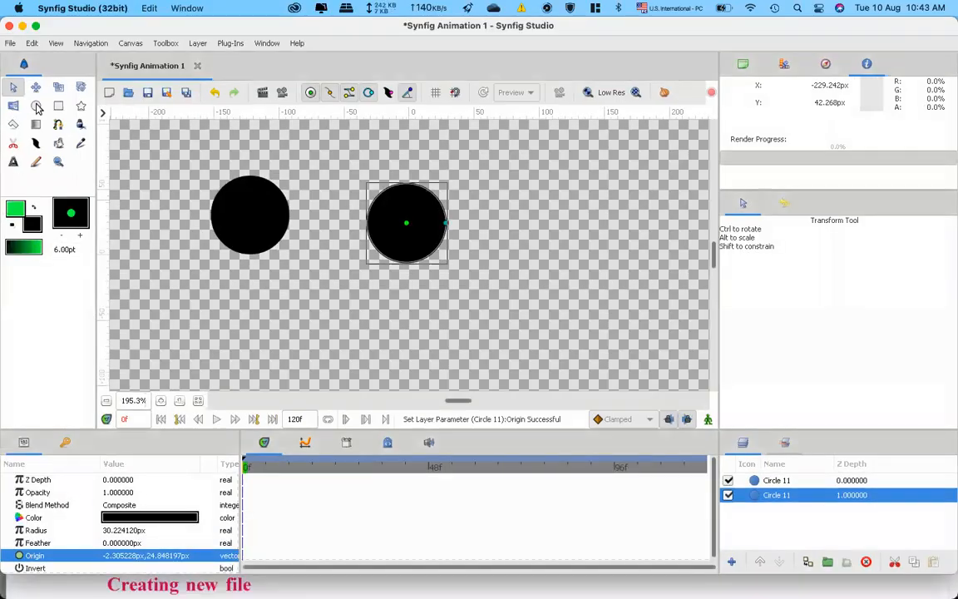
Show the Circle tool's creation options, and switch to Safari to read the textbook's Tool Options and Navigator descriptions.
left_click(36, 105)
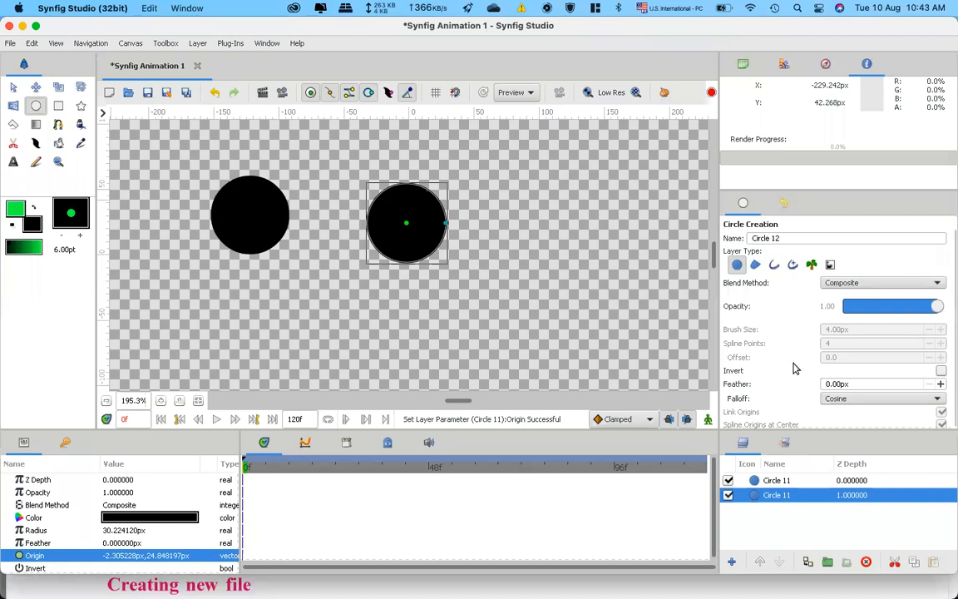
scroll(794, 368, "down", 1)
key("ctrl+Up")
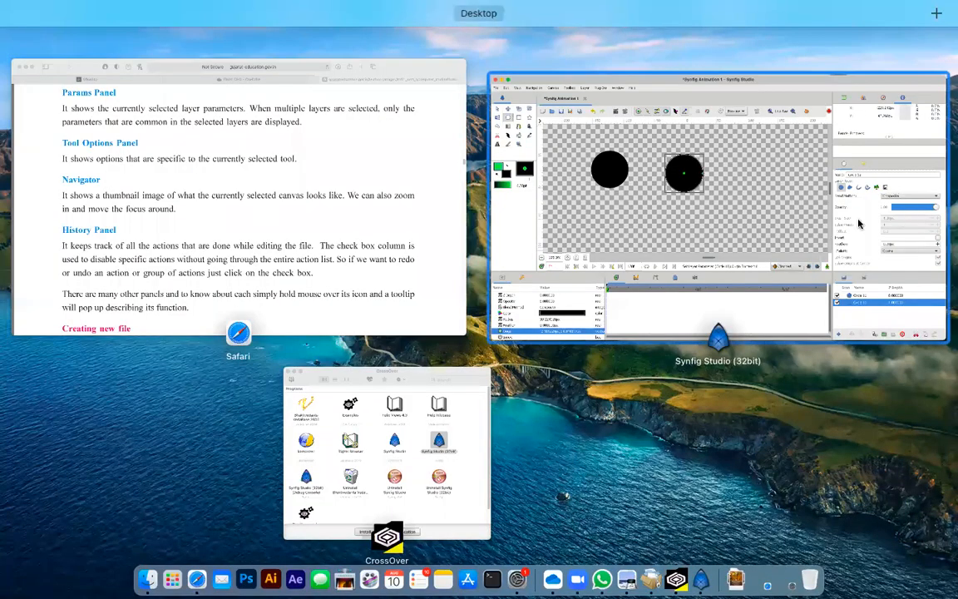
left_click(239, 160)
scroll(237, 274, "down", 5)
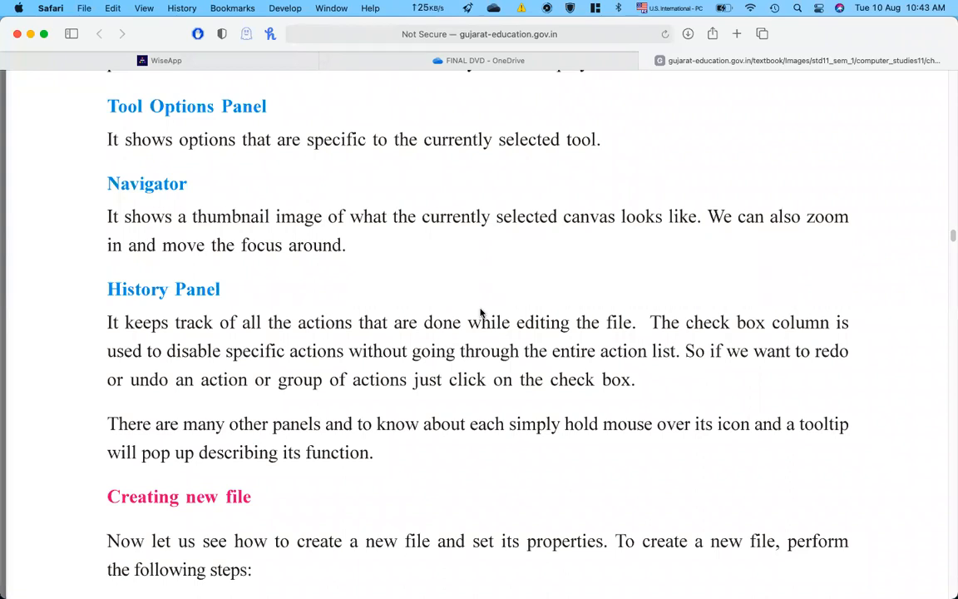
Return to Synfig Studio, show the Navigator, set the canvas zoom to 200%, and shift the view past the canvas's right edge.
key("ctrl+Up")
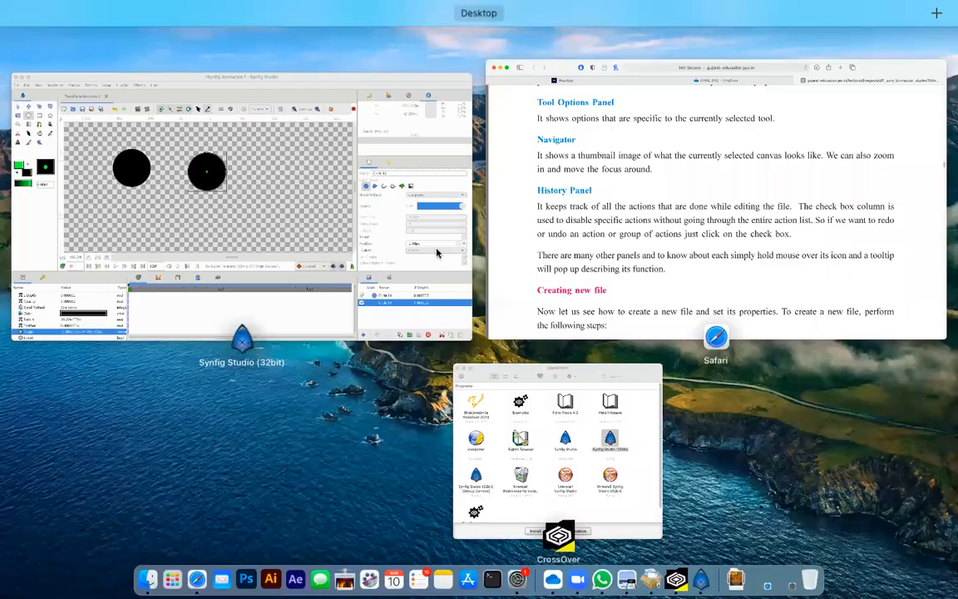
left_click(308, 189)
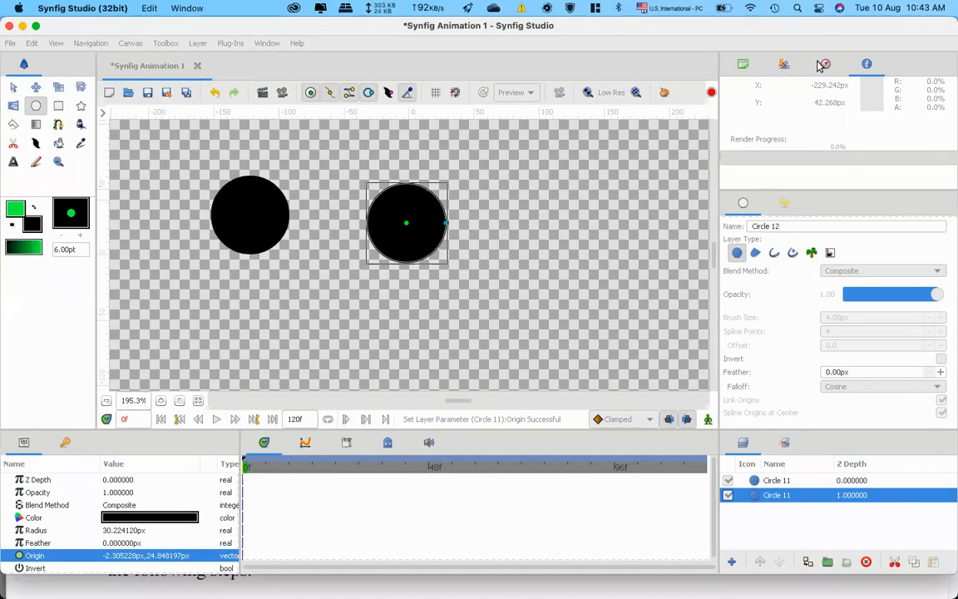
left_click(825, 64)
left_click(825, 64)
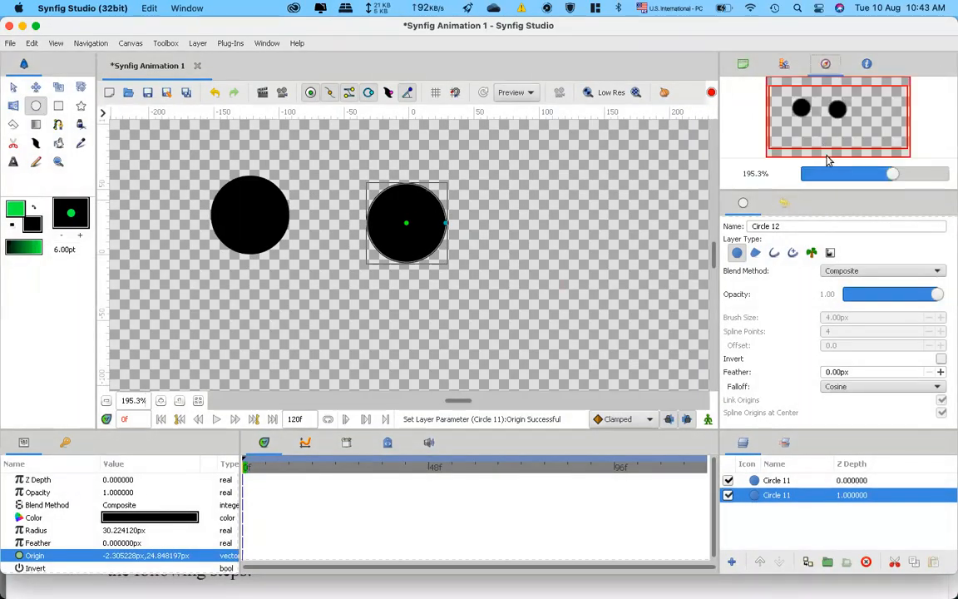
left_click(866, 175)
left_click_drag(880, 175, 893, 173)
left_click(803, 94)
left_click_drag(837, 117, 891, 117)
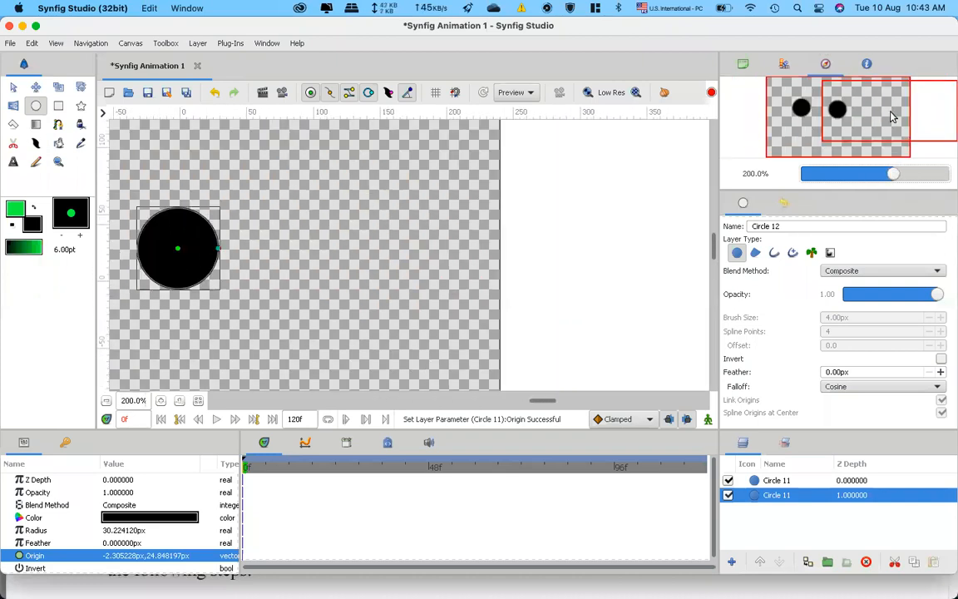
Zoom the canvas to 565.7% with the Navigator and move its focus onto the duplicated circle.
left_click_drag(894, 174, 920, 177)
left_click(835, 112)
left_click_drag(840, 118, 849, 120)
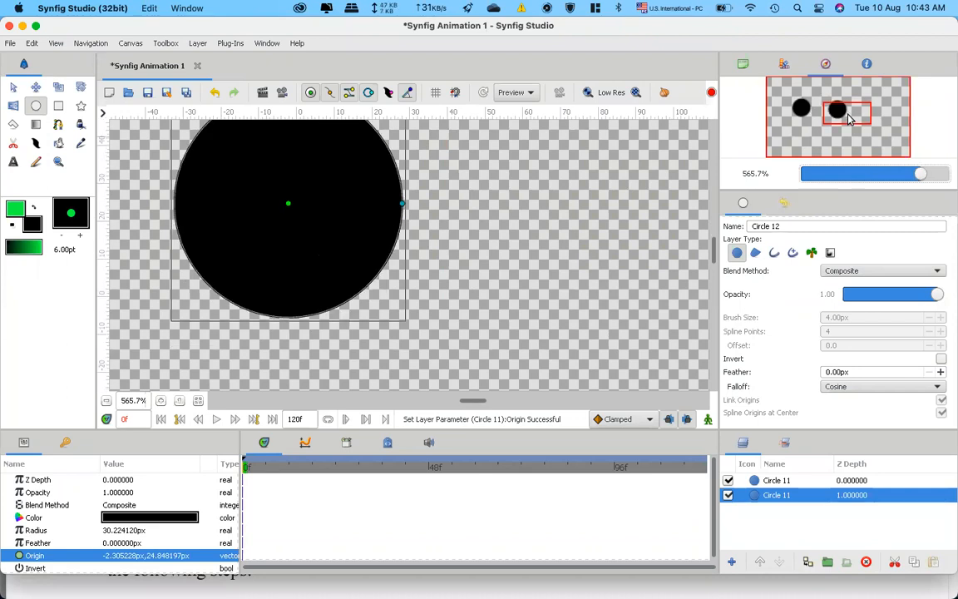
Read the textbook's History Panel description in Safari, and return to Synfig Studio.
key("ctrl+Up")
left_click(215, 270)
scroll(239, 306, "down", 1)
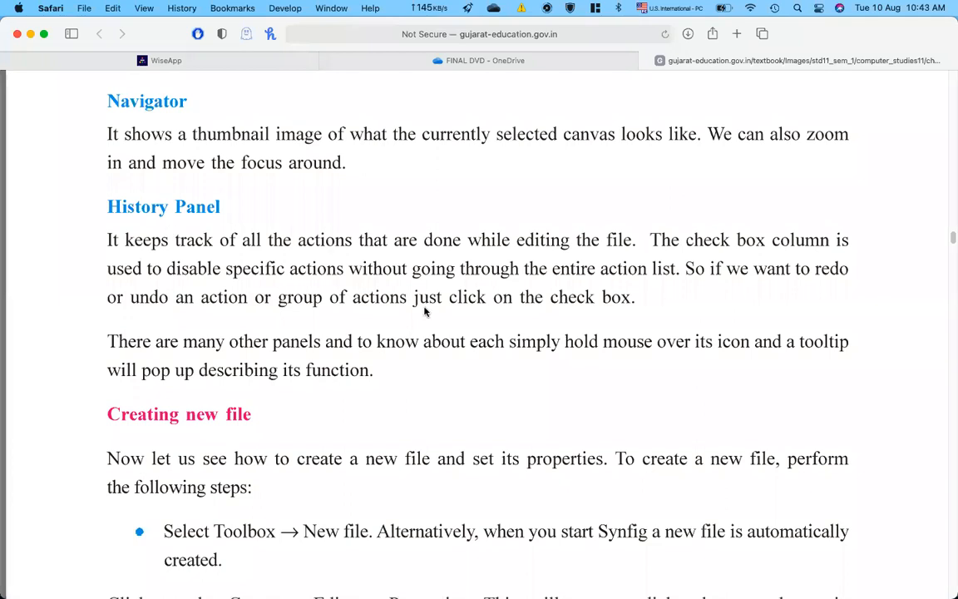
key("ctrl+Up")
left_click(372, 160)
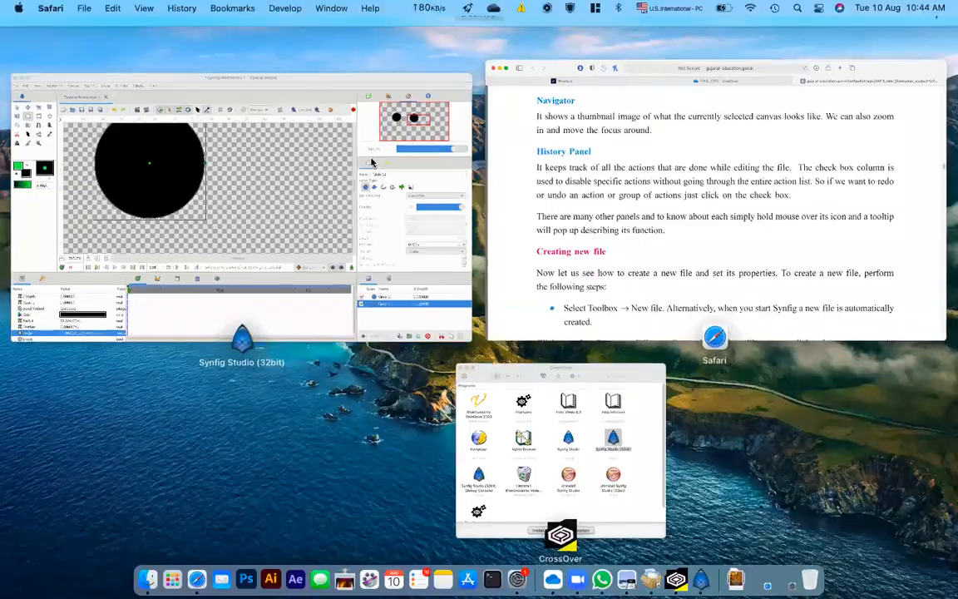
Show the History panel, look through the recorded actions, and expand and collapse the second New Rectangle entry.
left_click(782, 203)
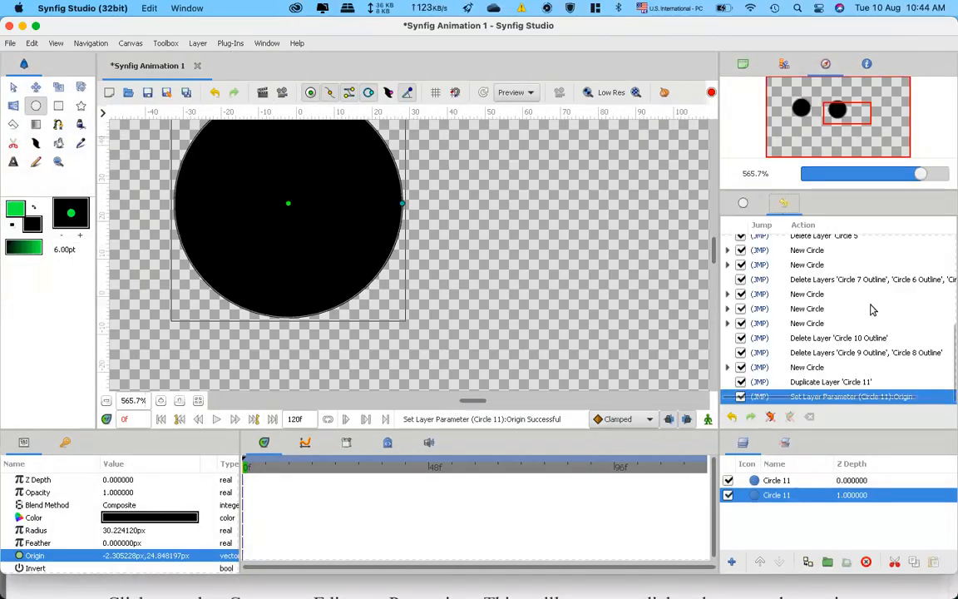
scroll(871, 309, "up", 5)
scroll(871, 309, "down", 5)
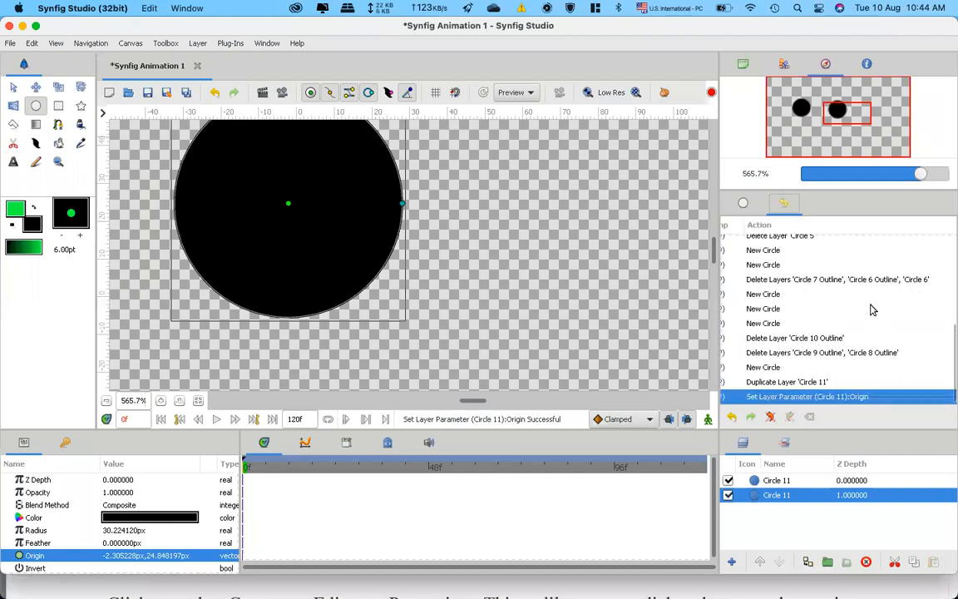
scroll(849, 311, "up", 5)
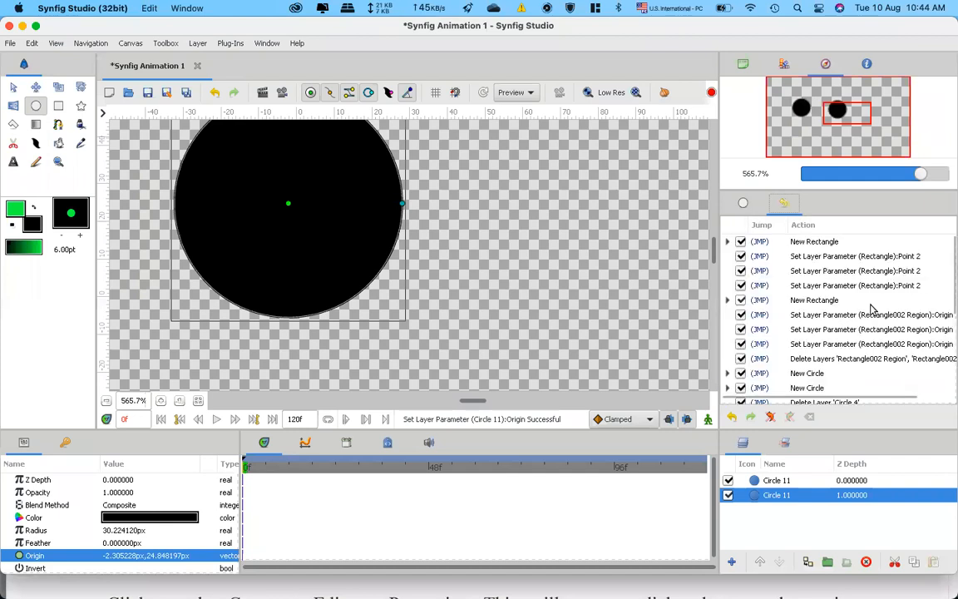
left_click(728, 300)
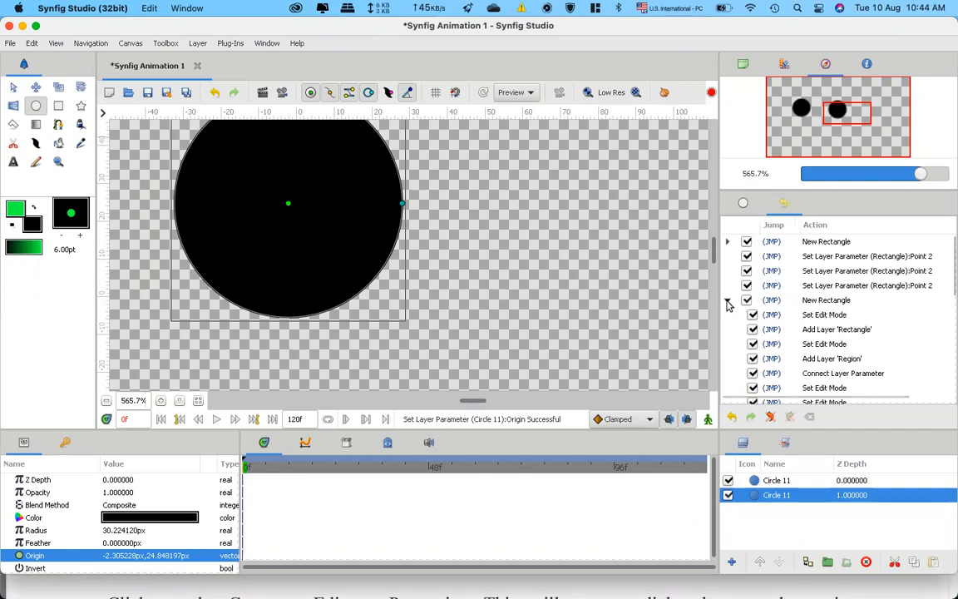
left_click(728, 300)
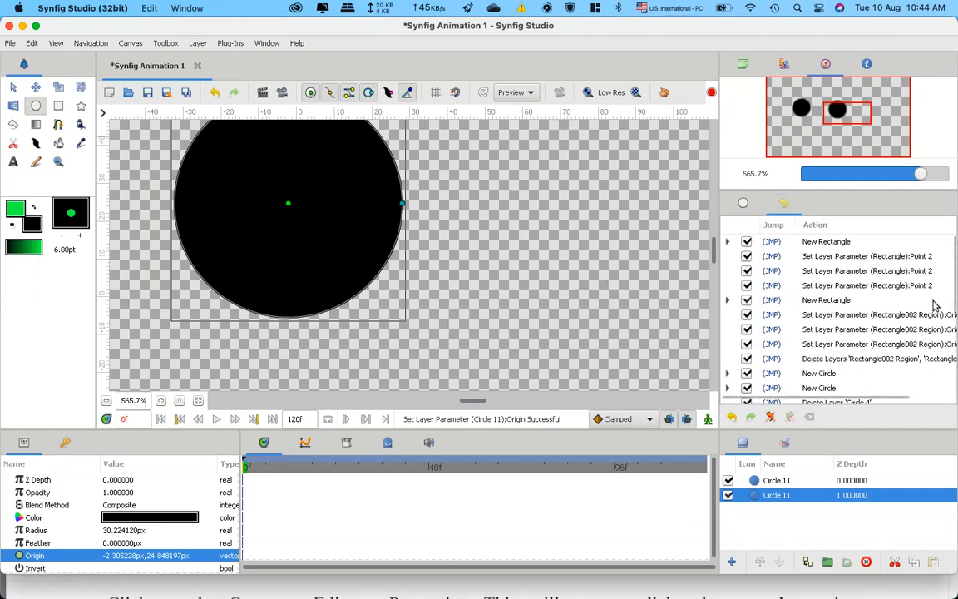
Highlight the second New Rectangle action in the history, activate the Transform tool, and look over the action list.
left_click(823, 301)
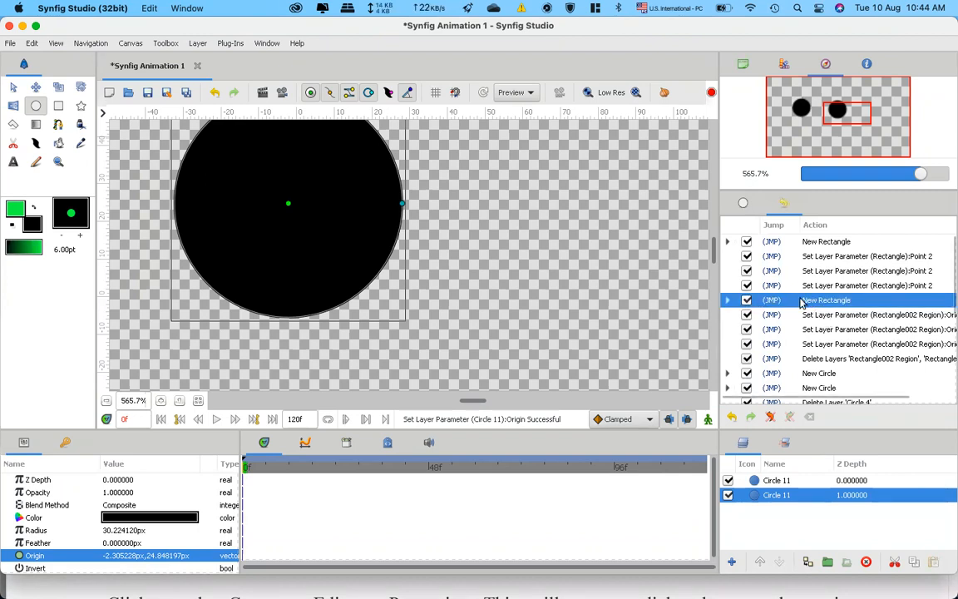
key("alt+a")
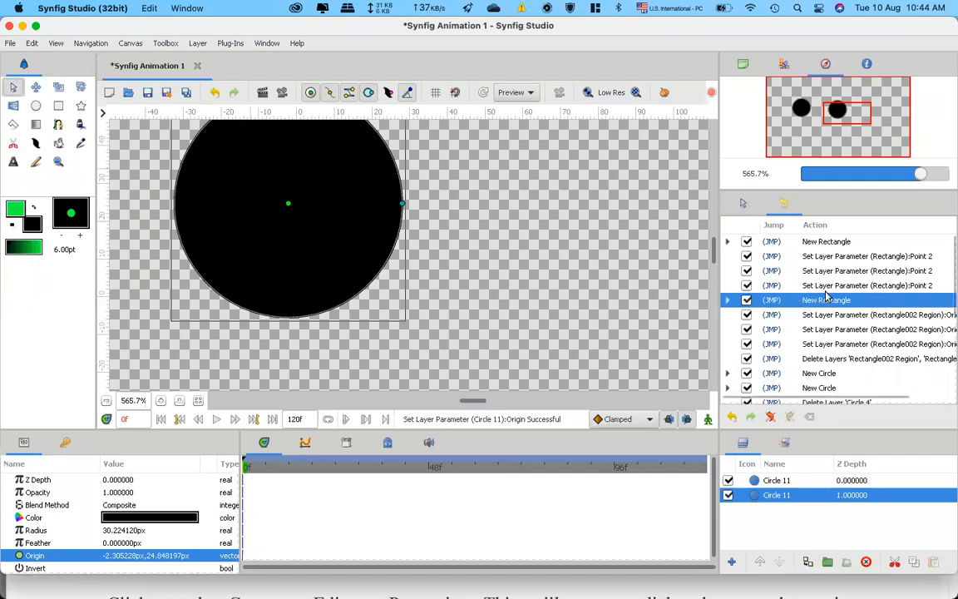
scroll(782, 316, "down", 5)
scroll(751, 354, "up", 5)
scroll(751, 353, "right", 2)
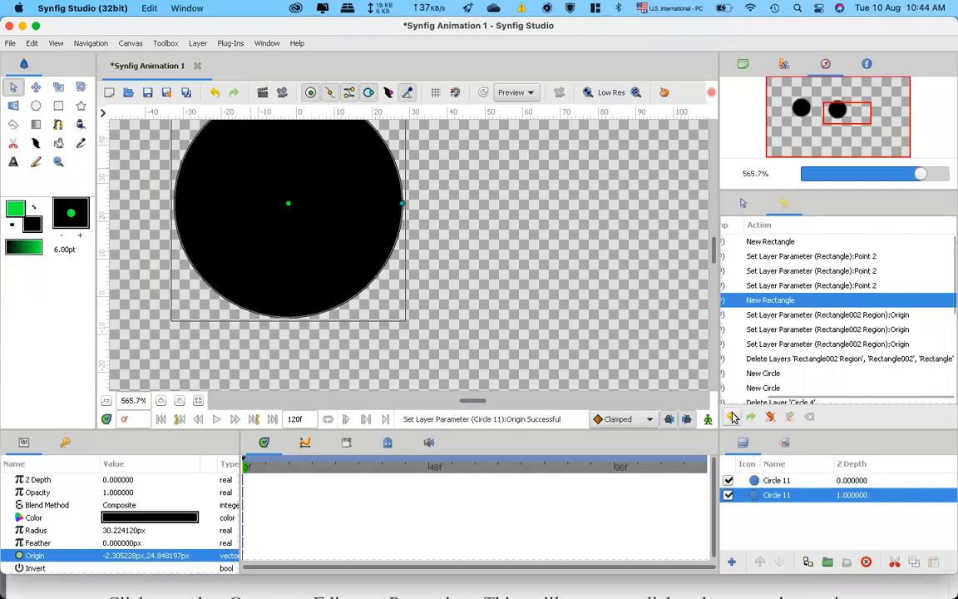
scroll(809, 293, "left", 2)
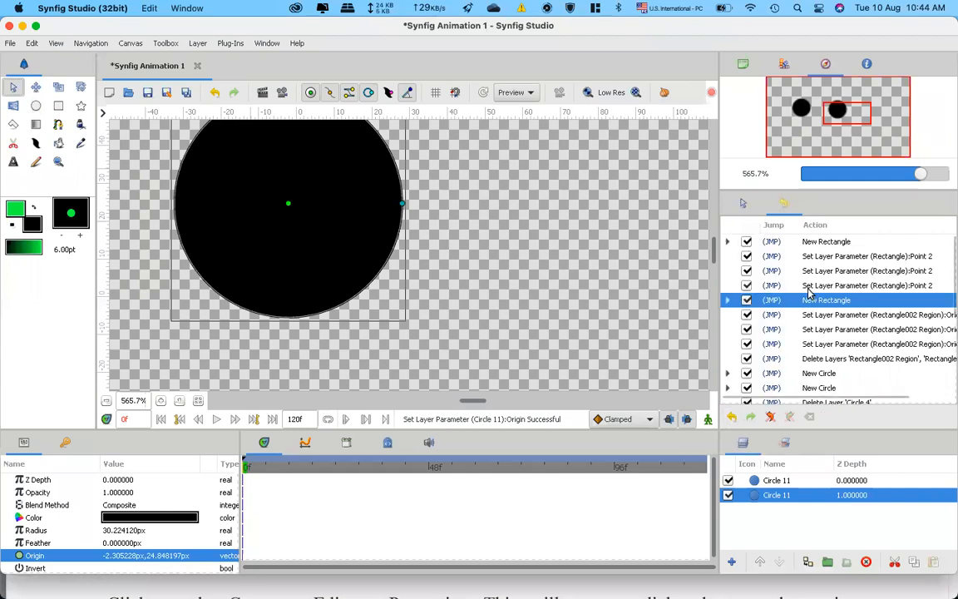
Switch to Safari and read the textbook's section on creating a new file and setting its properties.
key("ctrl+Up")
left_click(614, 243)
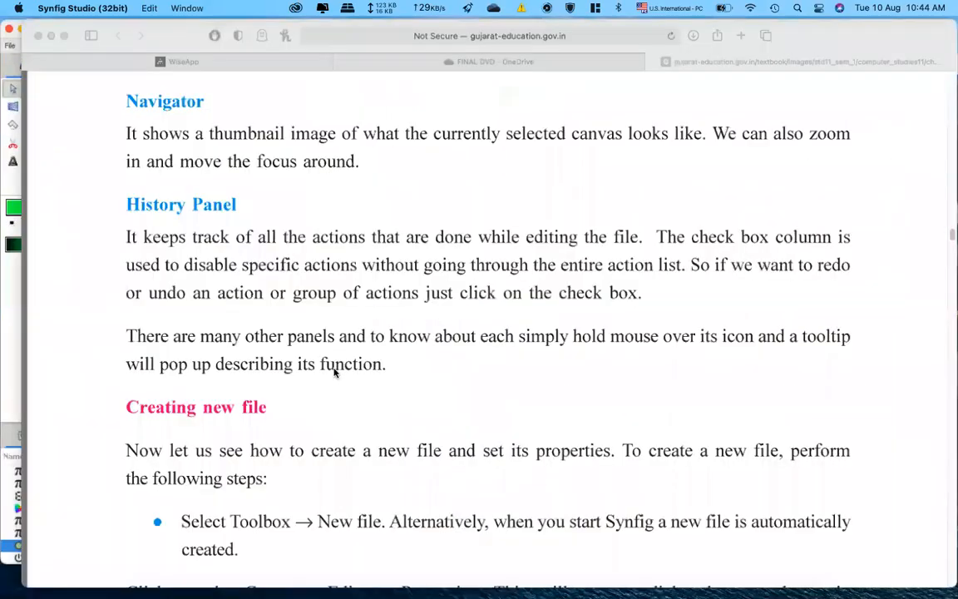
scroll(333, 372, "down", 5)
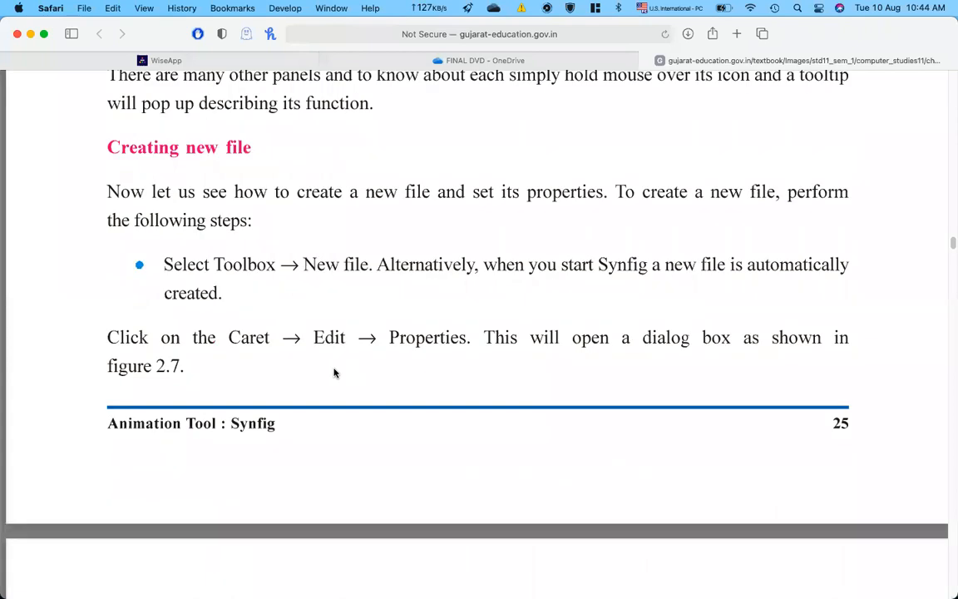
scroll(335, 372, "down", 10)
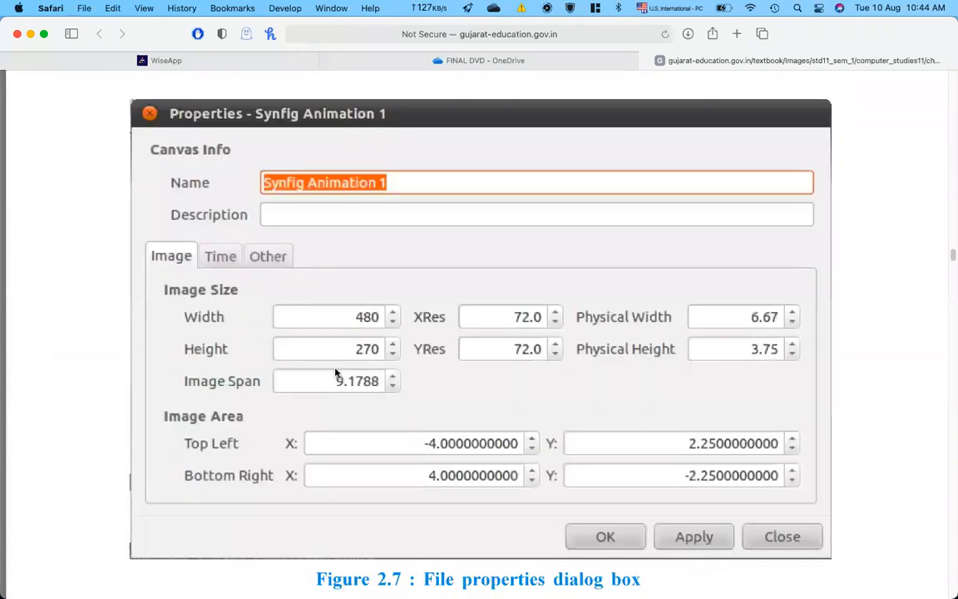
scroll(690, 429, "down", 9)
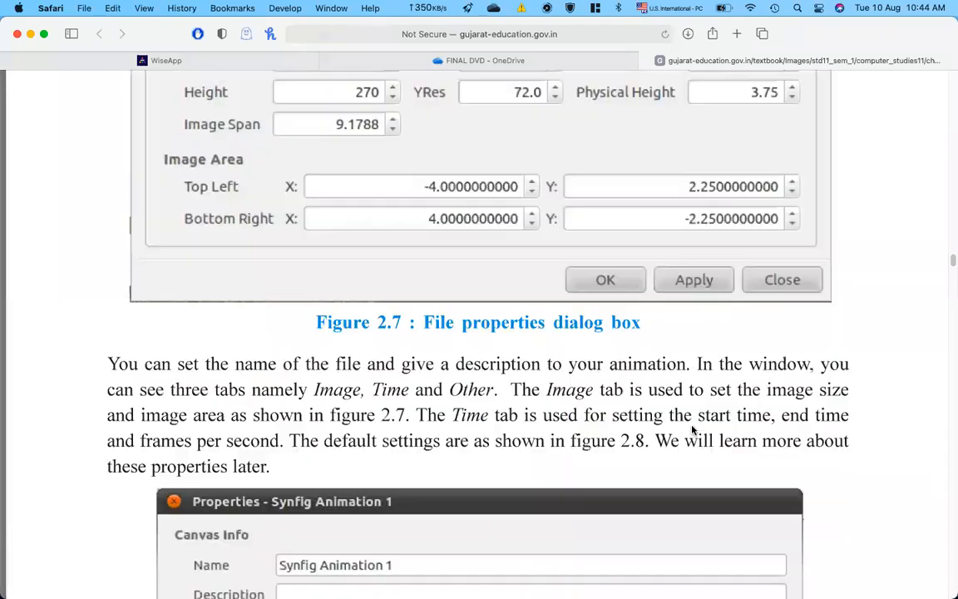
scroll(692, 430, "down", 15)
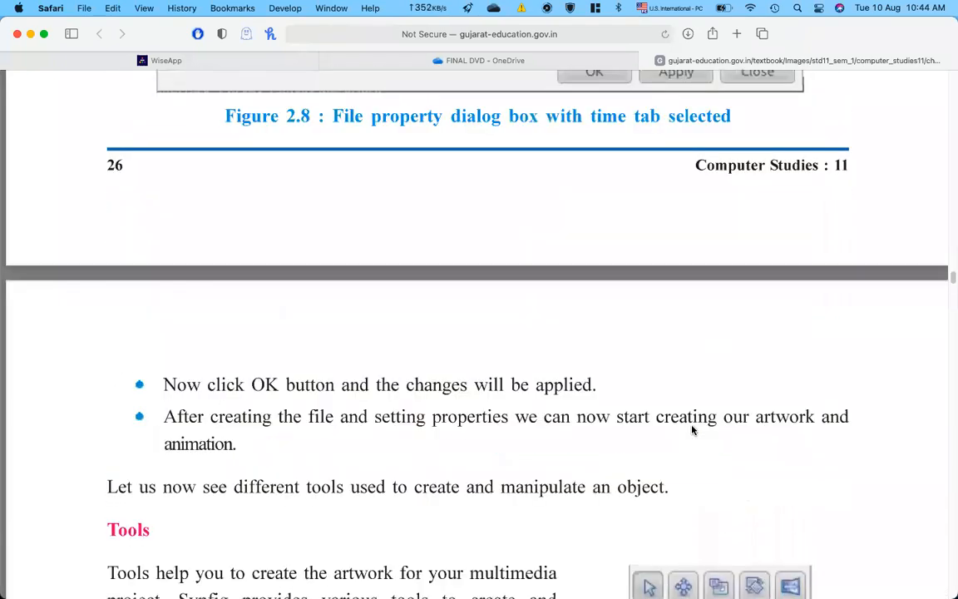
Read the textbook's Tools and Circle Tool sections, including the explanation of ducks and their colours.
scroll(692, 430, "down", 6)
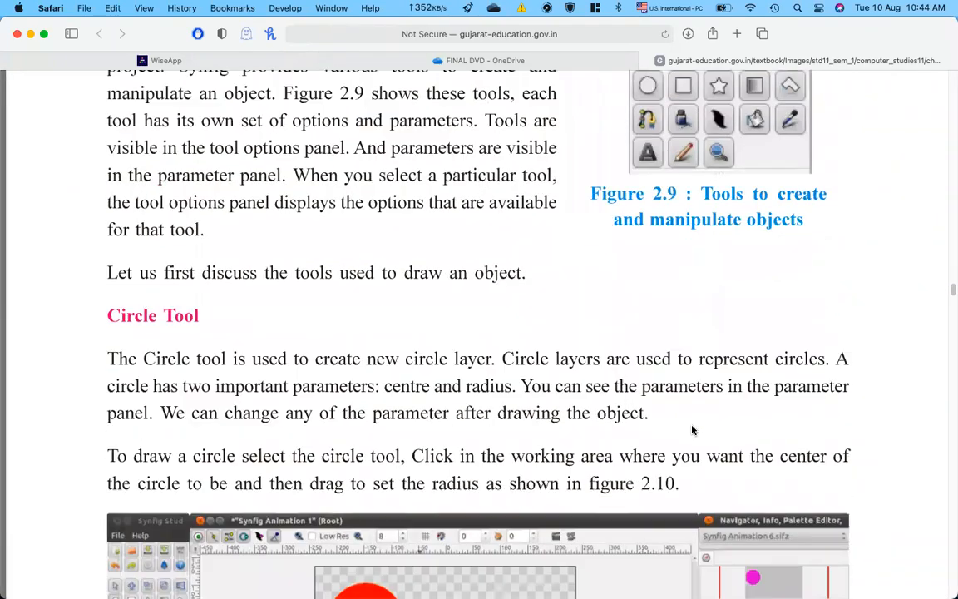
scroll(692, 430, "down", 3)
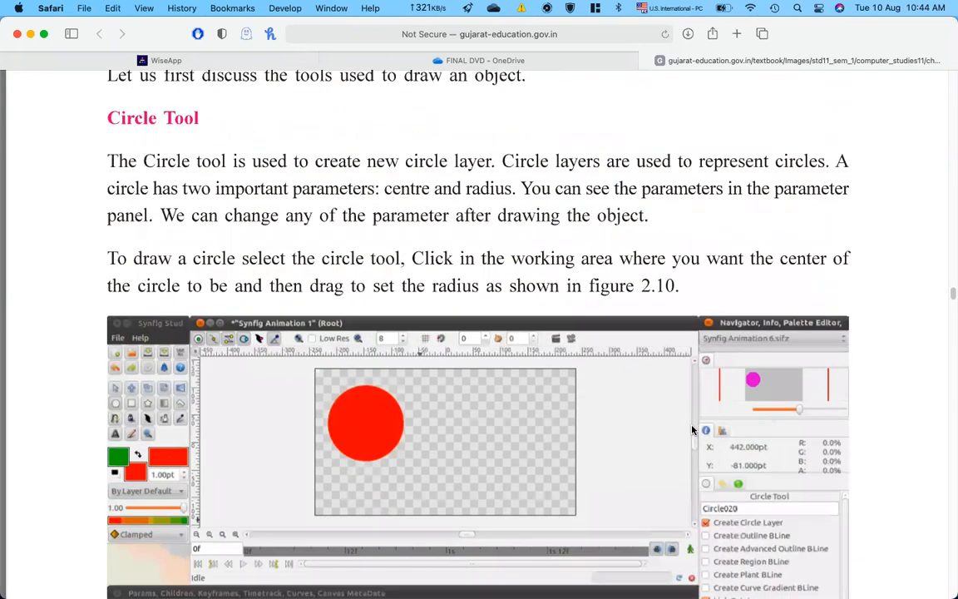
scroll(692, 430, "down", 20)
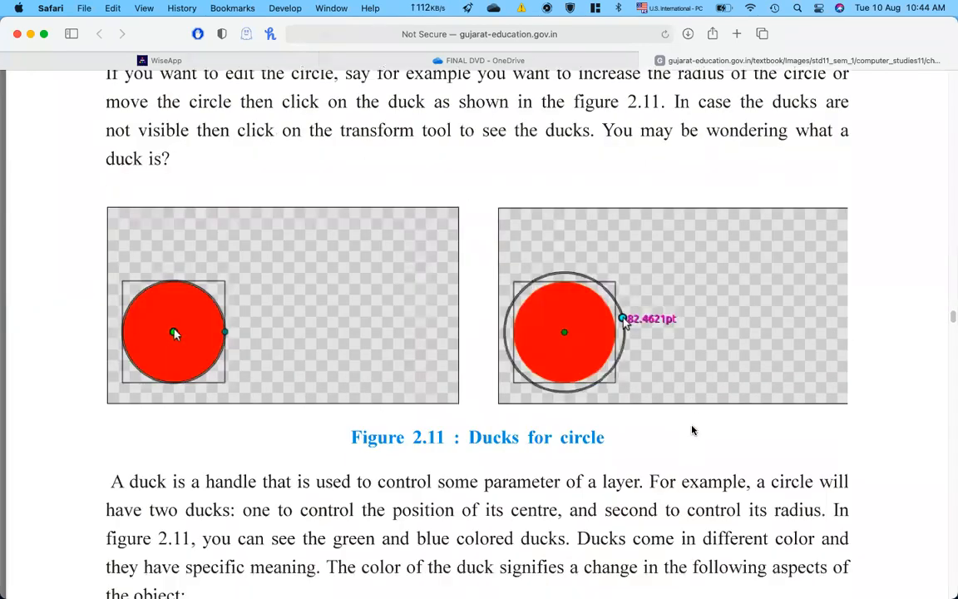
scroll(692, 430, "down", 6)
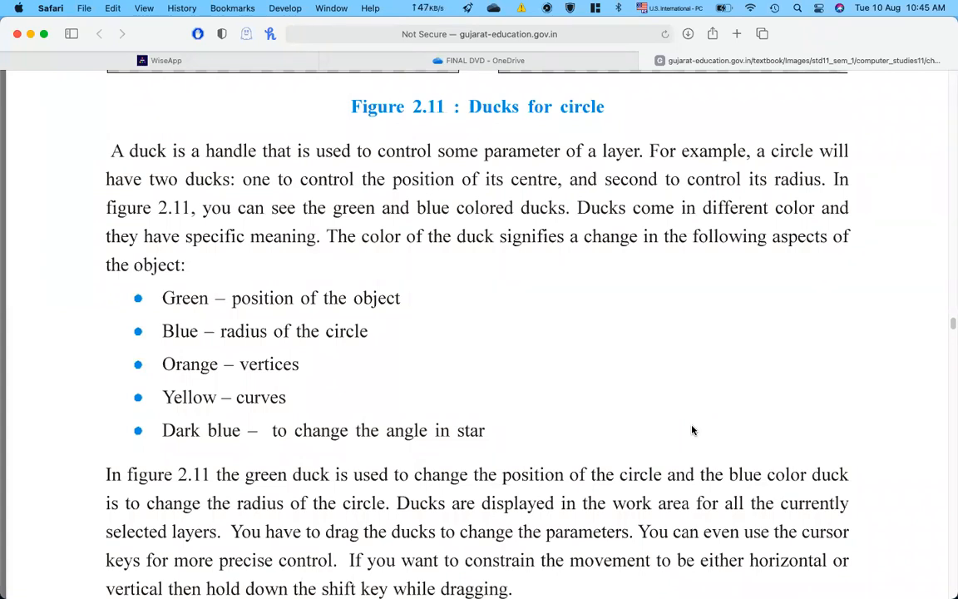
Return to Synfig Studio, use the duplicated circle's ducks to shrink its radius to about 18 px and move it to about X 27 px, Y 13 px.
key("ctrl+Up")
left_click(691, 248)
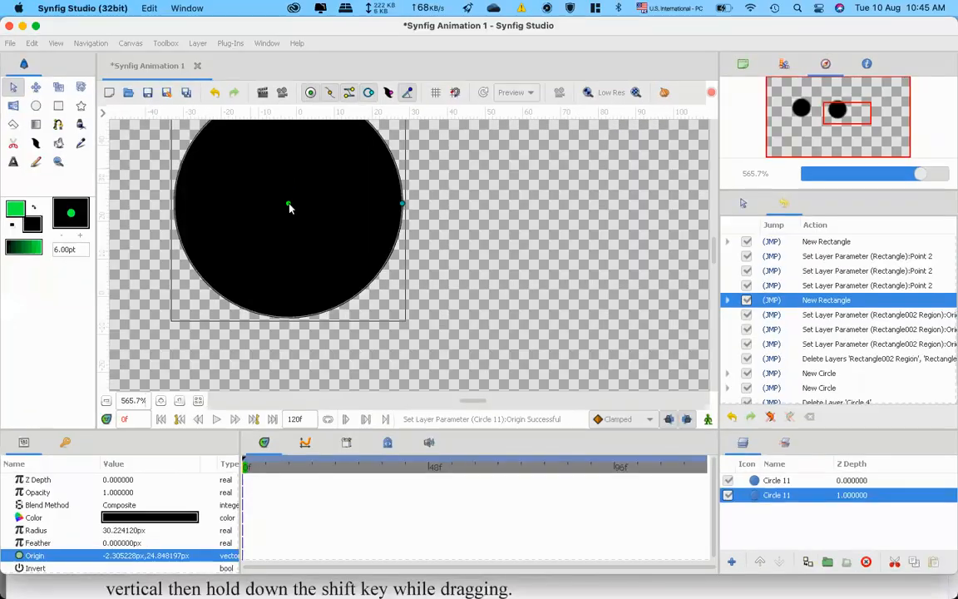
mouse_move(404, 205)
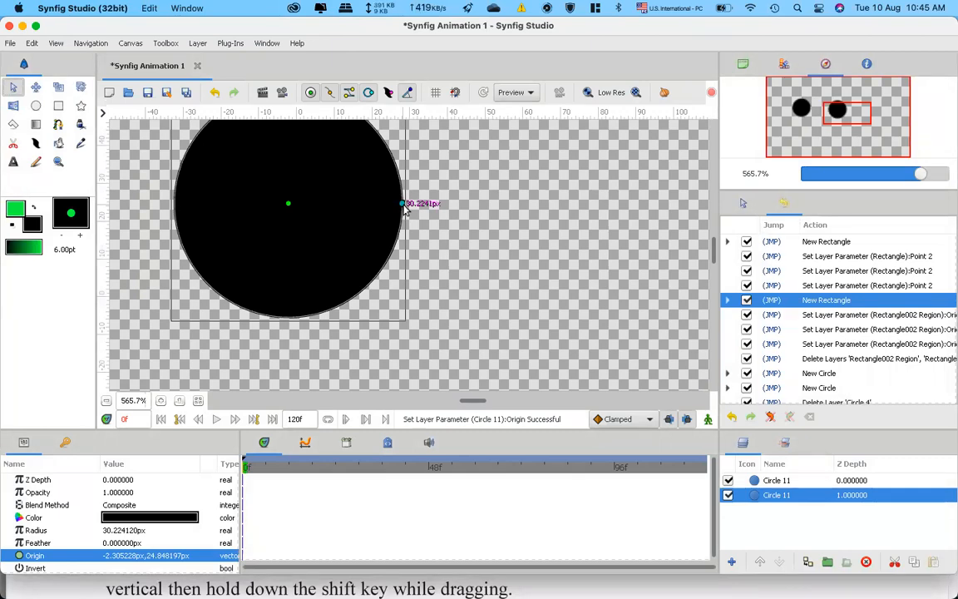
left_click_drag(405, 206, 356, 201)
left_click_drag(287, 209, 440, 251)
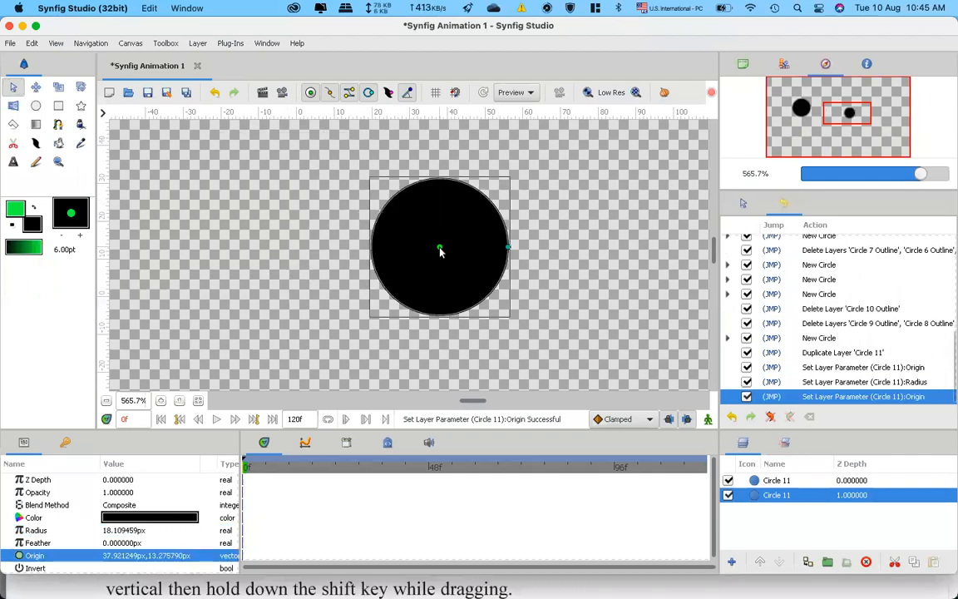
left_click_drag(440, 251, 397, 252)
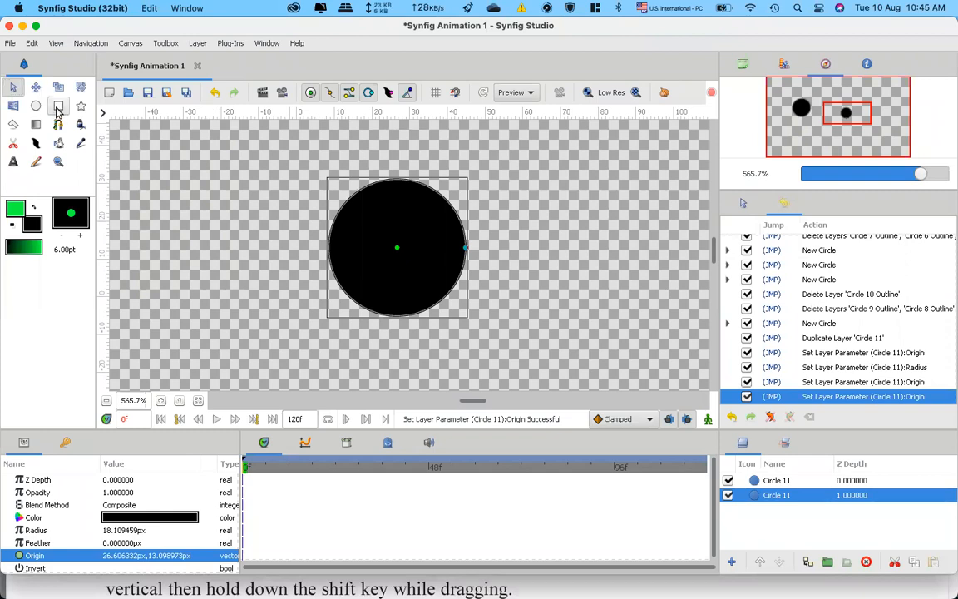
Draw a small five-pointed star centred at about X -32 px, Y 27 px, and show its ducks with the Transform tool.
left_click(81, 106)
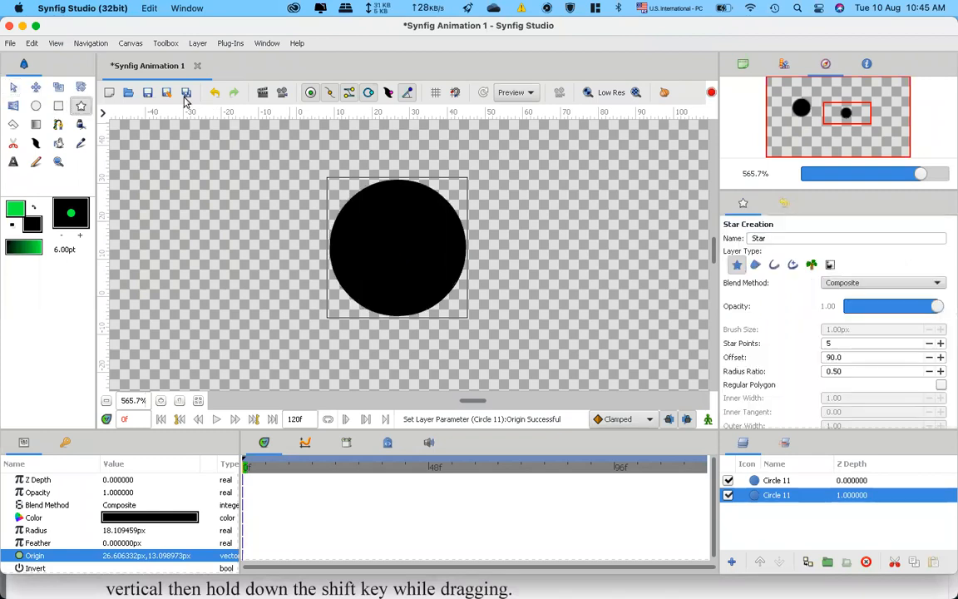
left_click_drag(176, 195, 199, 216)
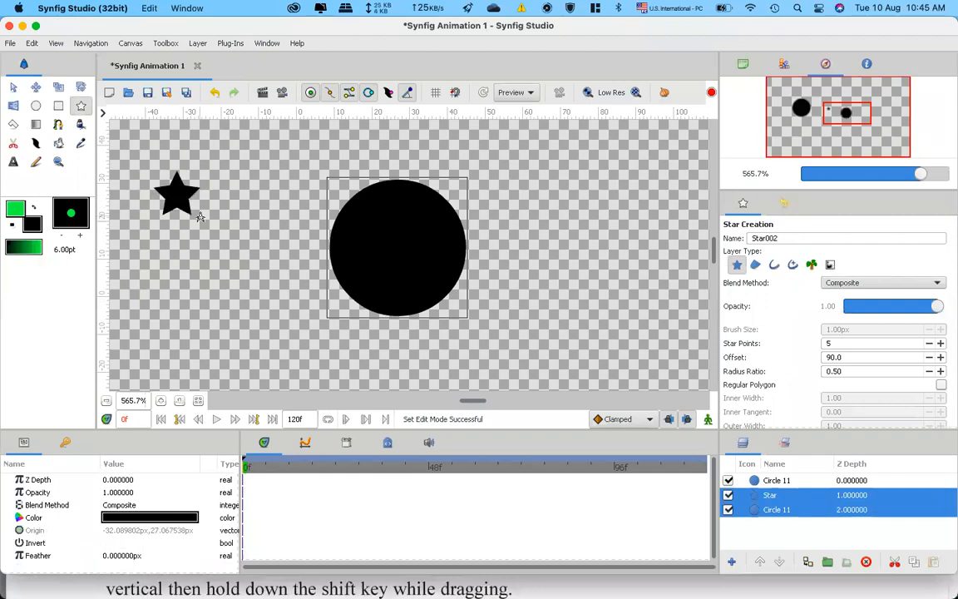
left_click(13, 88)
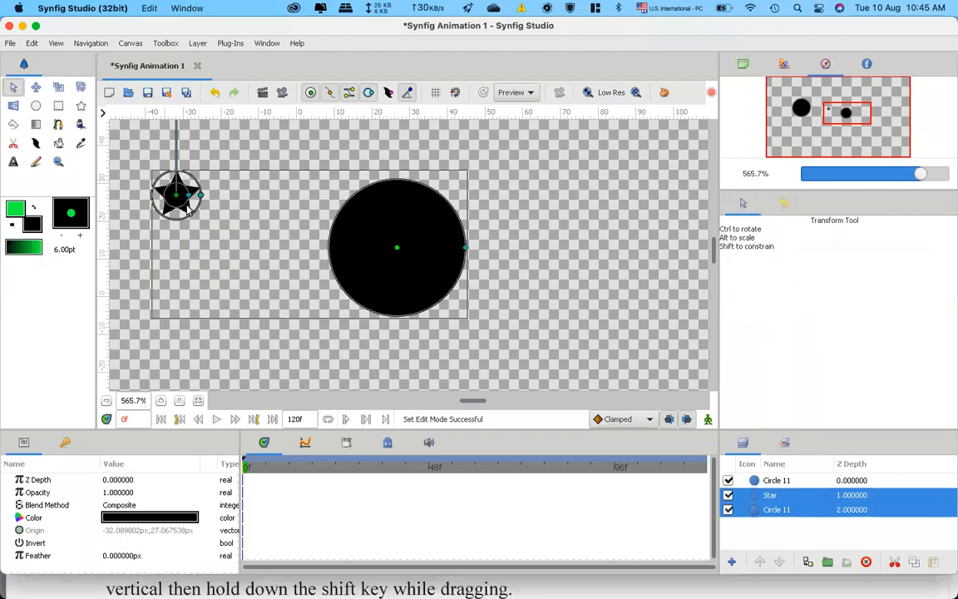
Enlarge the star with its radius ducks and move its centre to about X -27 px, Y 19 px.
left_click_drag(194, 198, 196, 229)
key("ctrl+Up")
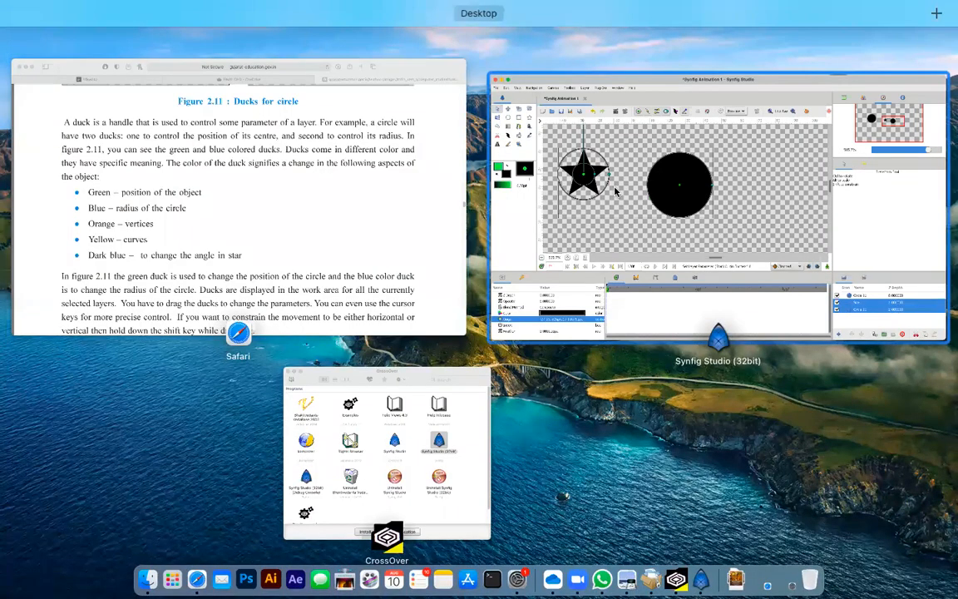
left_click(591, 196)
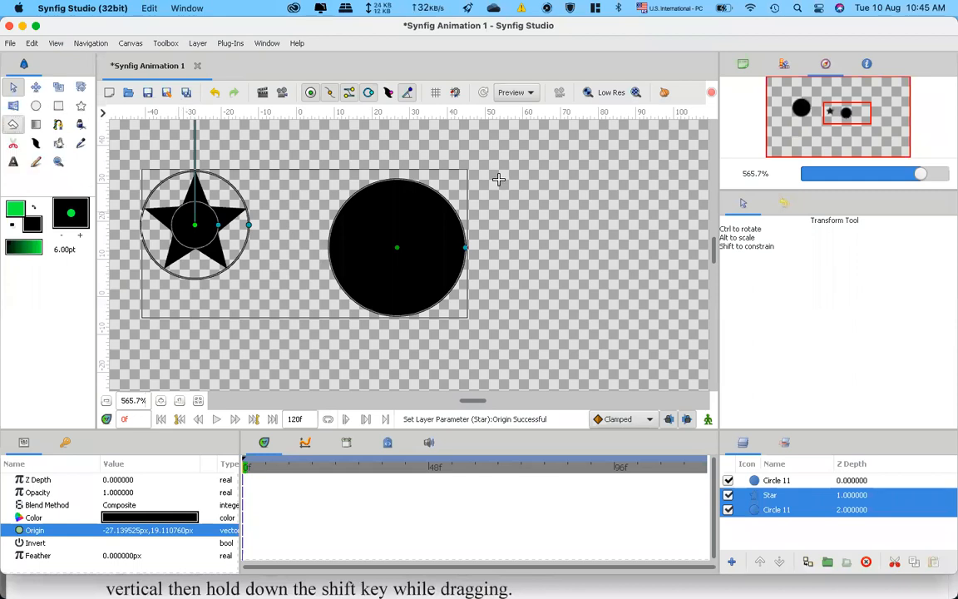
Draw a closed five-sided polygon about 24 px wide and 25 px tall to the upper right of the circle.
key("alt+p")
left_click(539, 153)
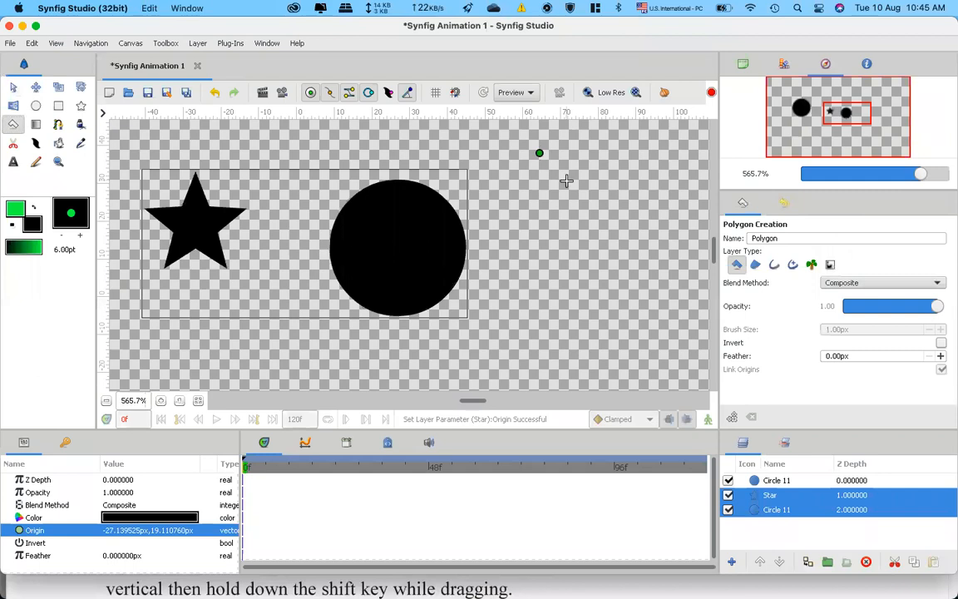
left_click(577, 198)
left_click(519, 249)
left_click(487, 197)
left_click(484, 153)
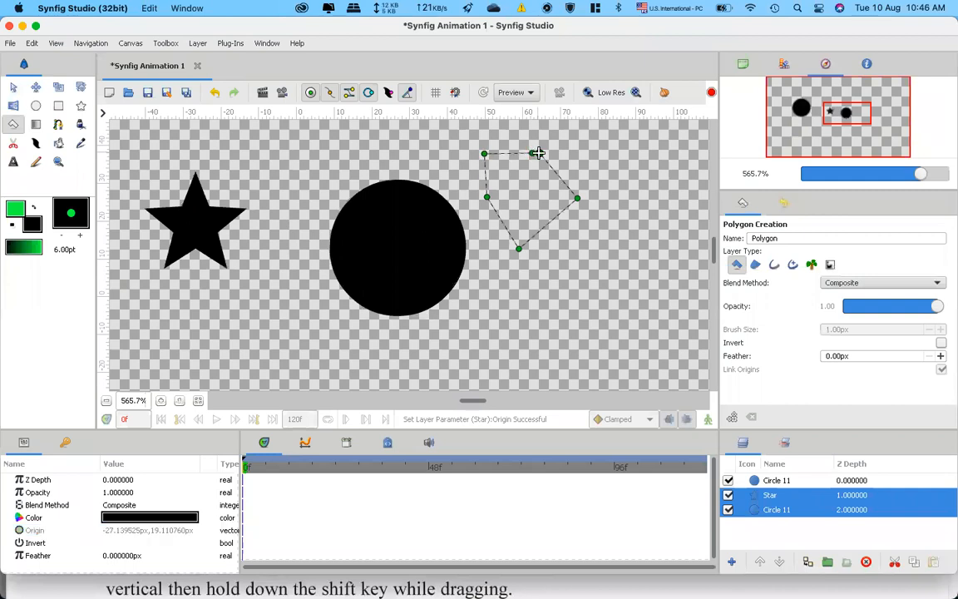
left_click(535, 153)
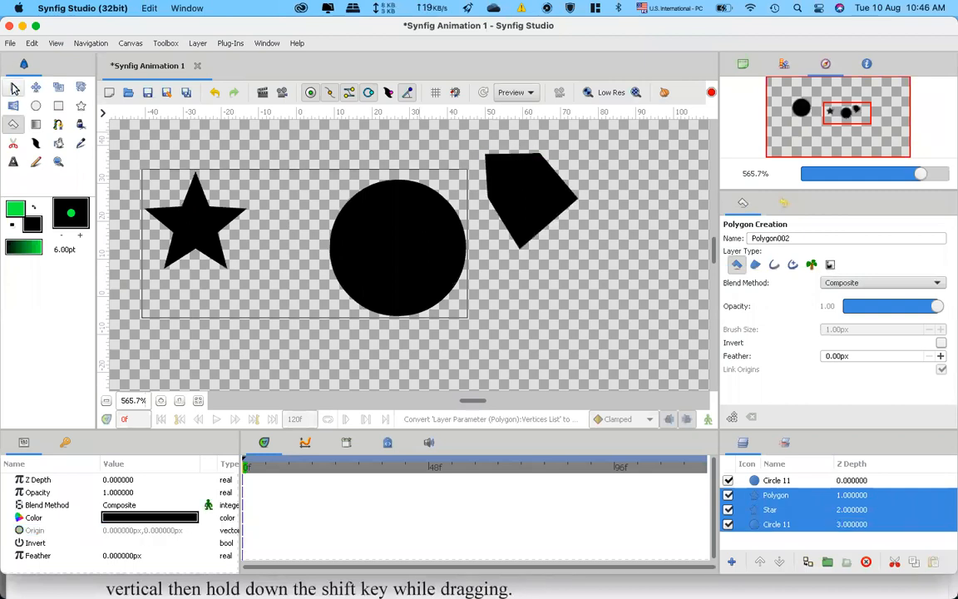
Reshape the polygon by moving its left, right and bottom vertices outward to about (47, 27), (83, 27) and (59, 6) px.
left_click(14, 86)
left_click(542, 193)
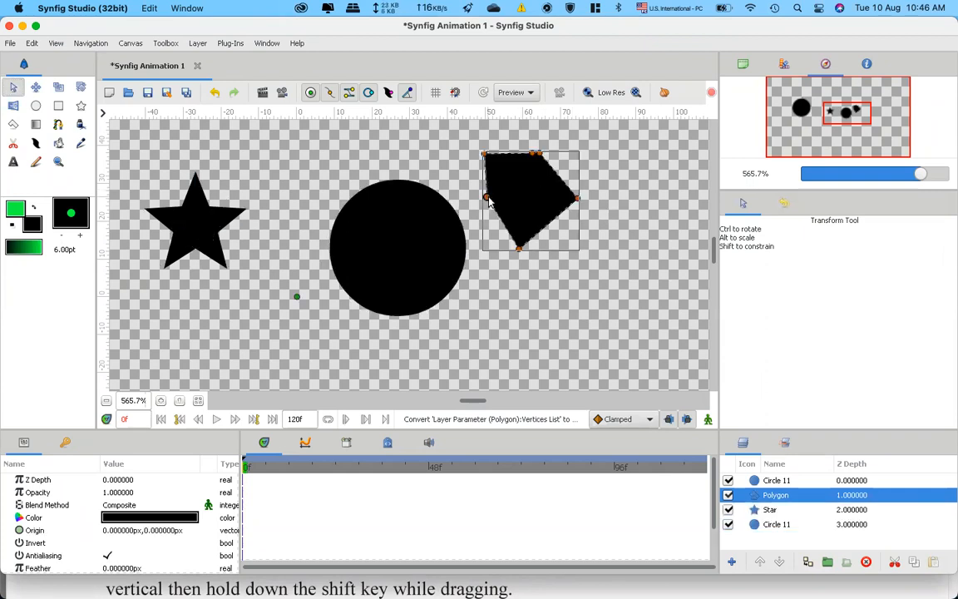
key("ctrl+Up")
left_click(566, 181)
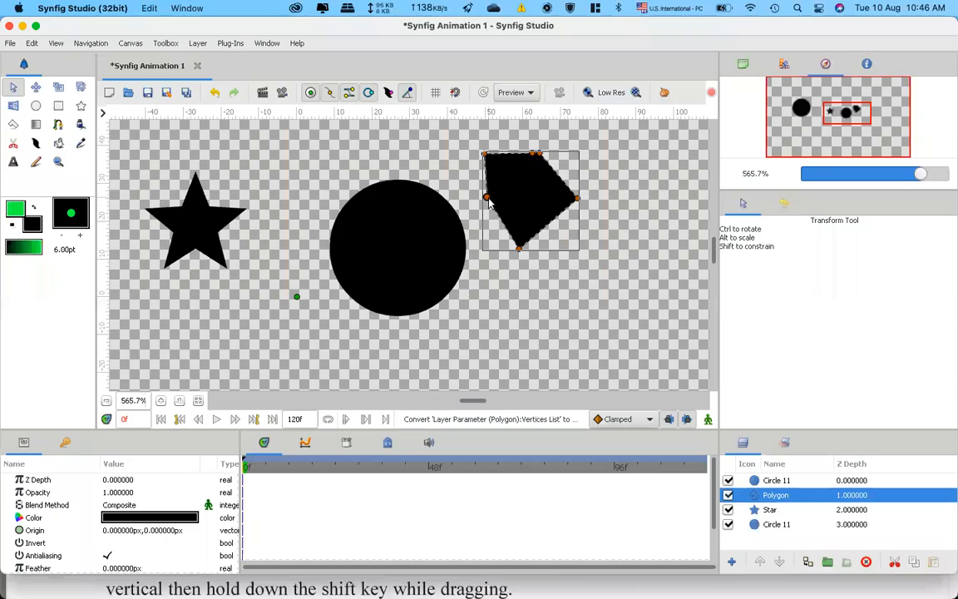
mouse_move(490, 206)
left_mouse_down()
mouse_move(489, 224)
mouse_move(477, 192)
left_mouse_up()
left_click_drag(578, 198, 610, 200)
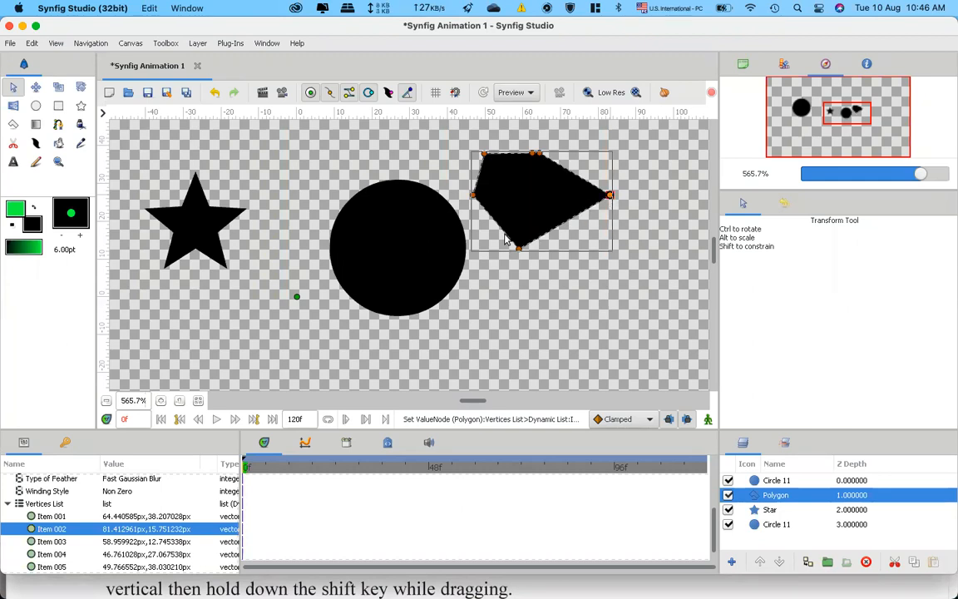
left_click_drag(518, 249, 521, 278)
key("ctrl+Up")
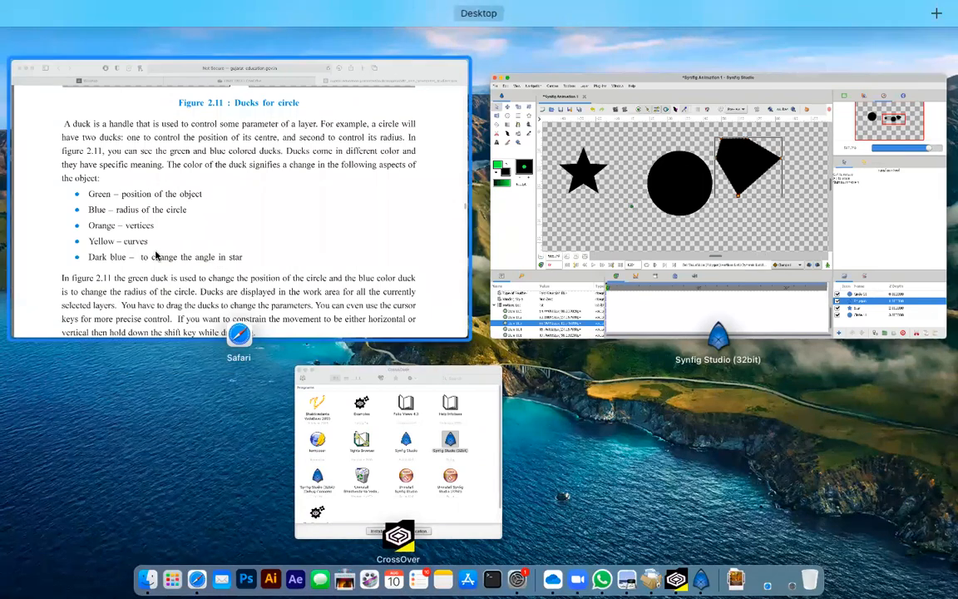
left_click(534, 197)
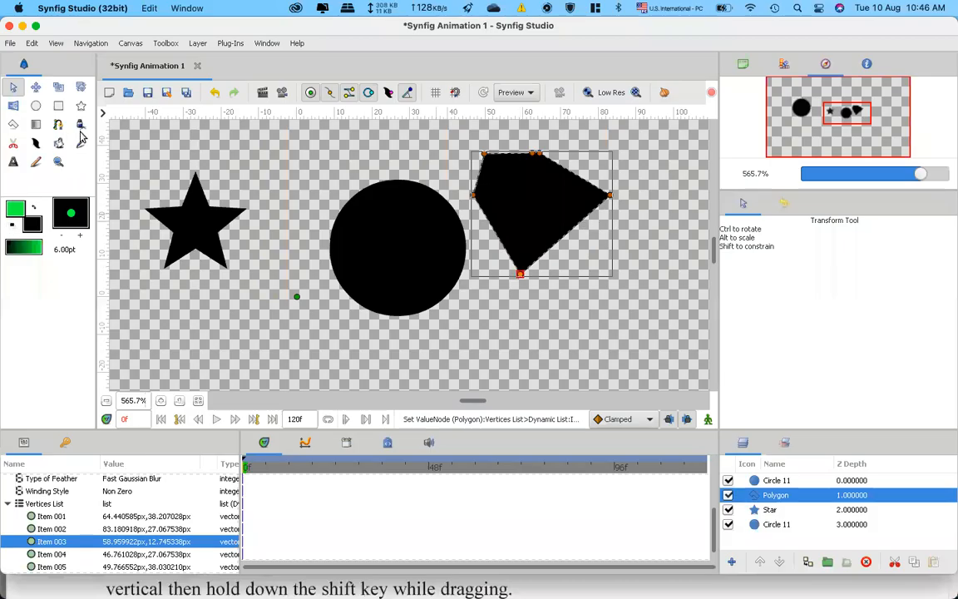
Draw a curved three-vertex spline below the star, loop it closed, and create it as a filled region with an advanced outline.
left_click(57, 126)
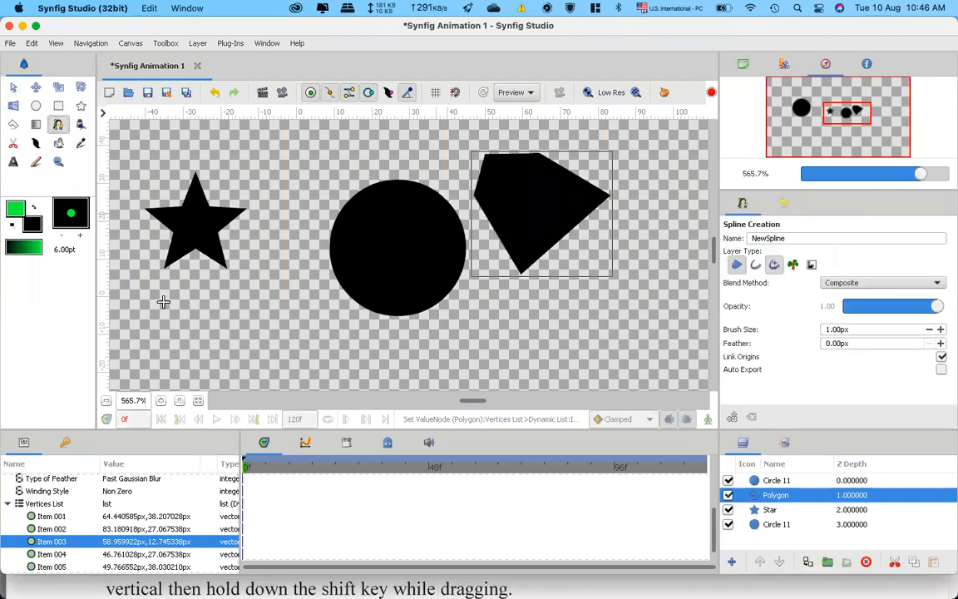
left_click_drag(159, 321, 343, 324)
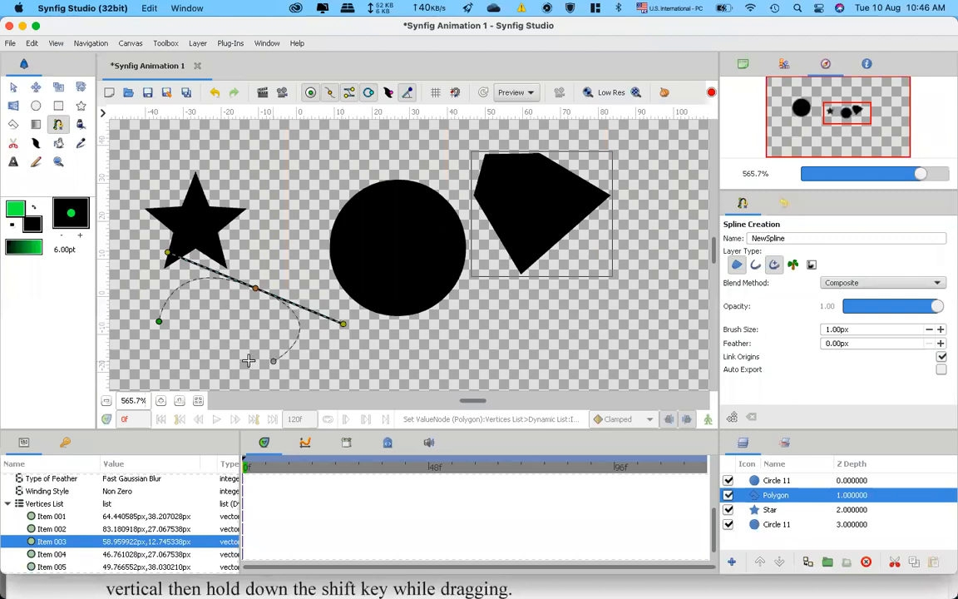
left_click_drag(247, 360, 211, 366)
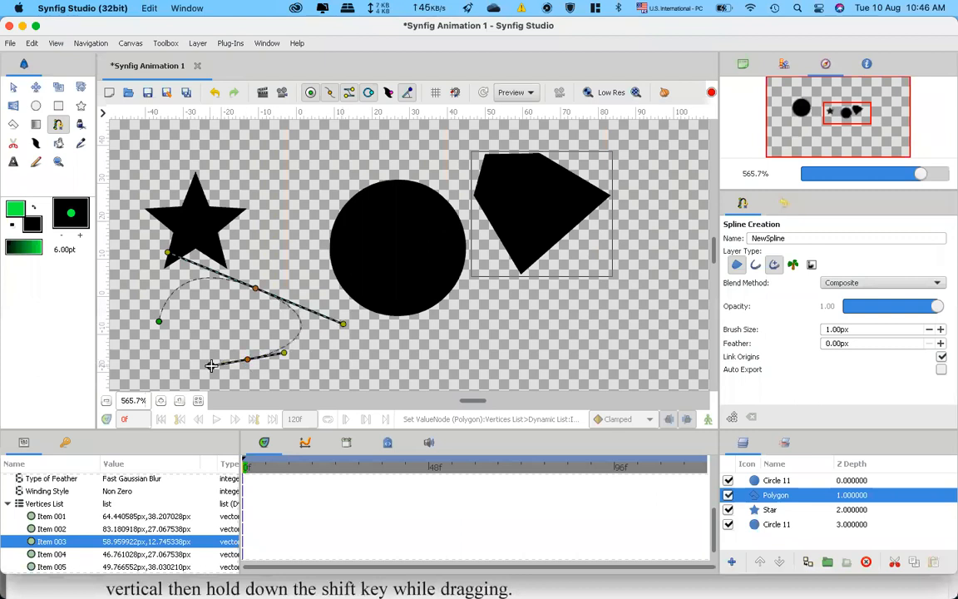
left_click(159, 321)
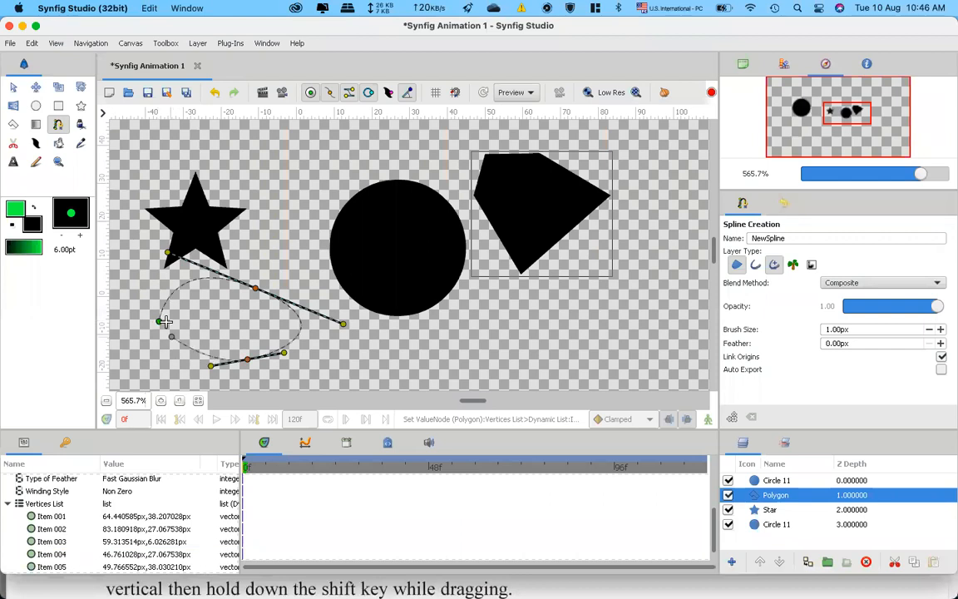
right_click(159, 322)
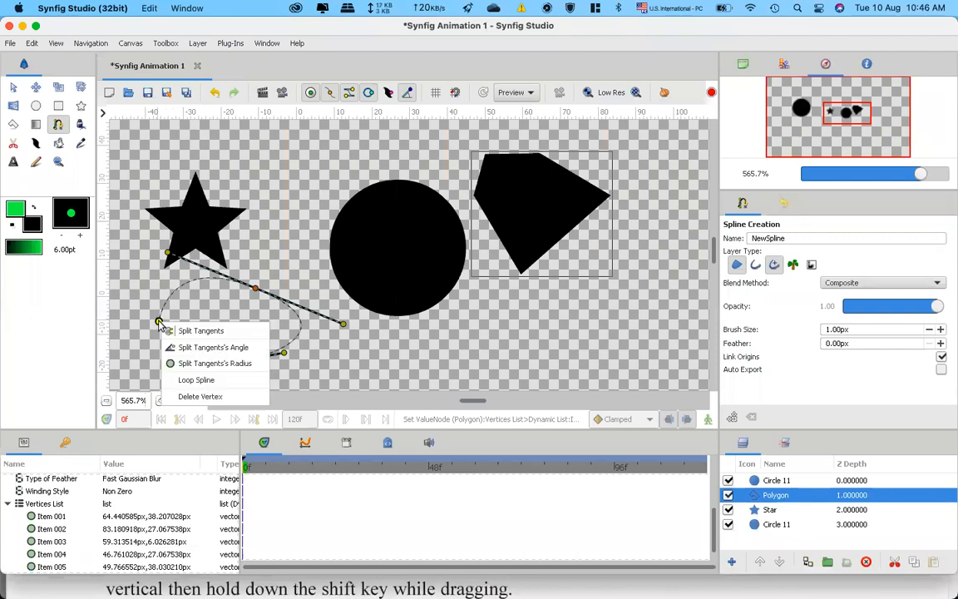
left_click(196, 381)
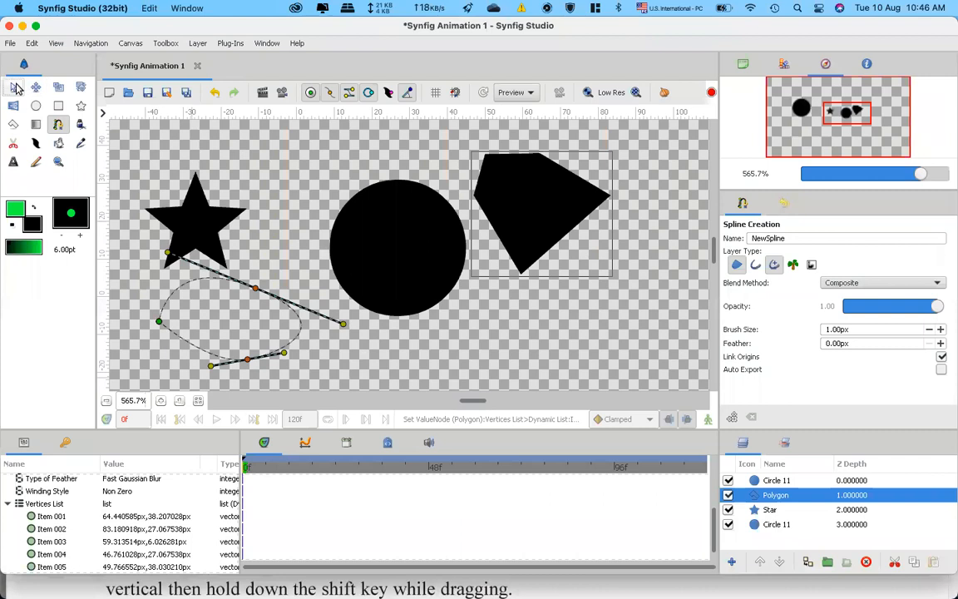
left_click(389, 352)
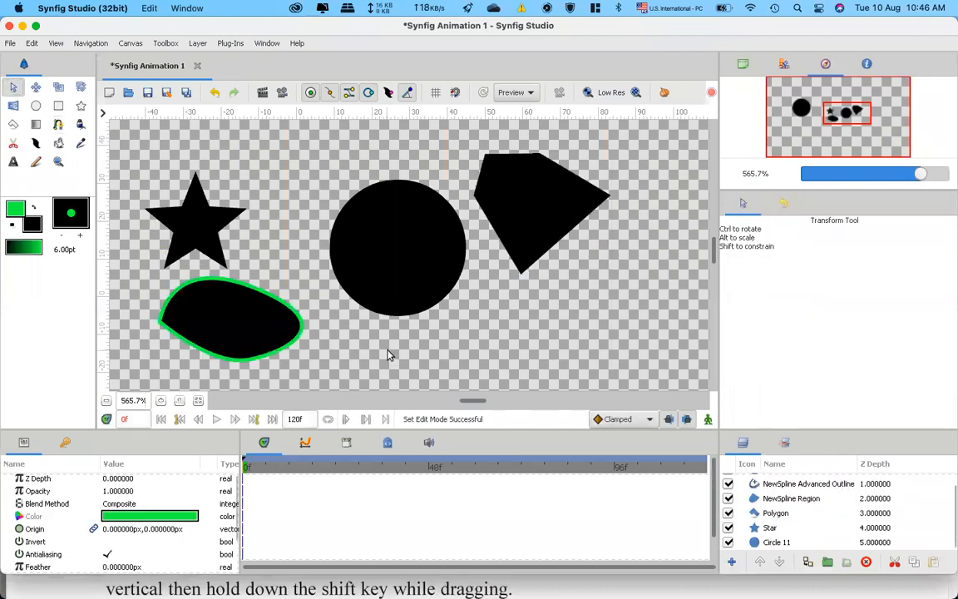
Reshape the spline region by adjusting its tangent ducks and moving its upper vertex to about X -7 px, Y 12 px.
left_click(269, 336)
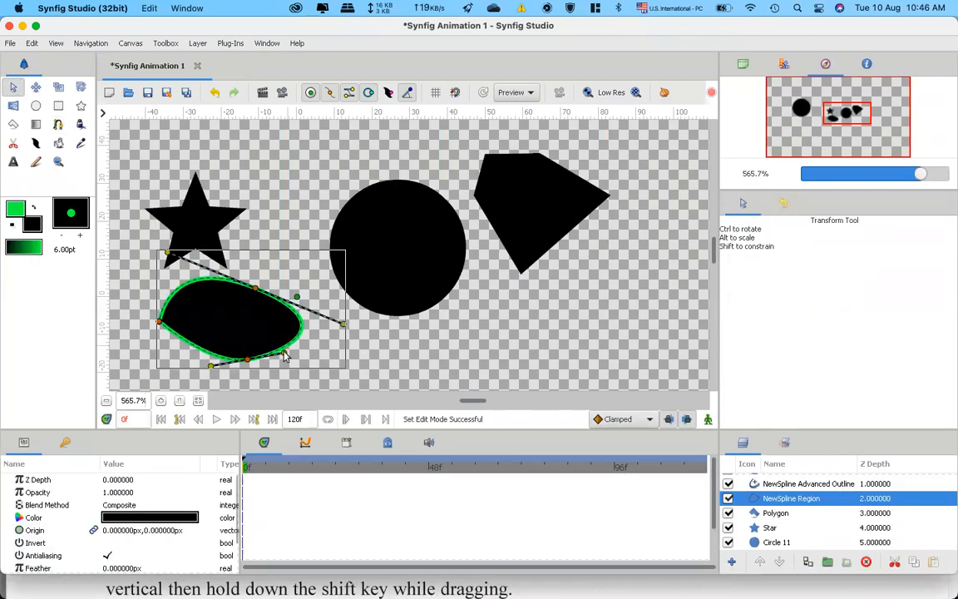
left_click_drag(284, 355, 259, 337)
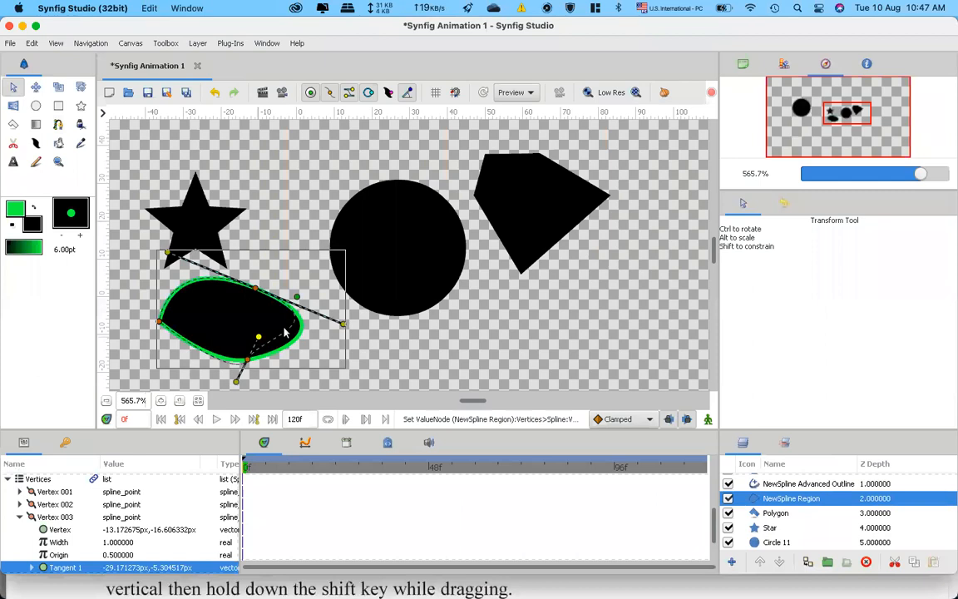
left_click_drag(323, 296, 317, 290)
left_click_drag(255, 288, 269, 255)
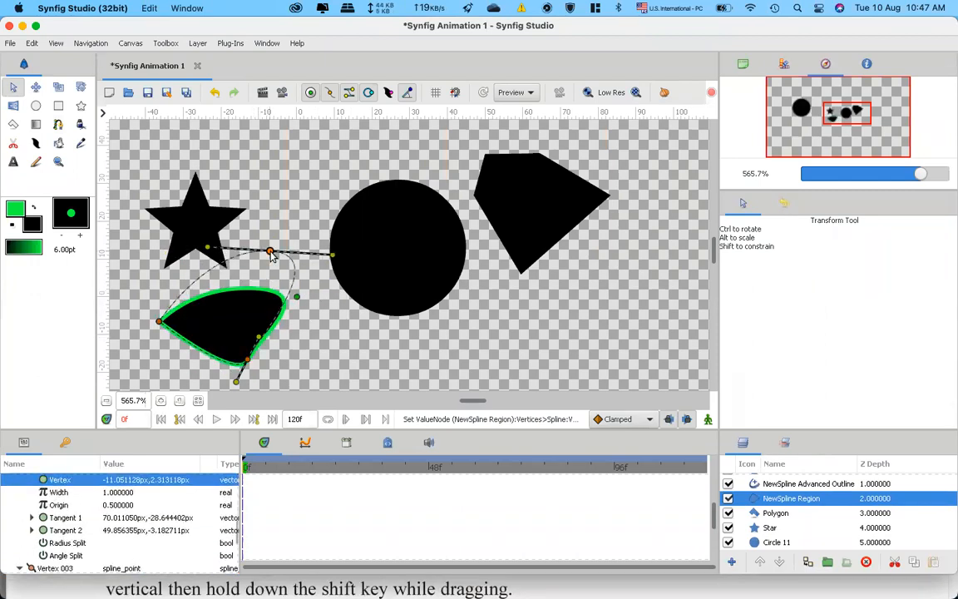
Switch to Safari and read the textbook from the duck colour list through to the rectangle tool section.
key("ctrl+Up")
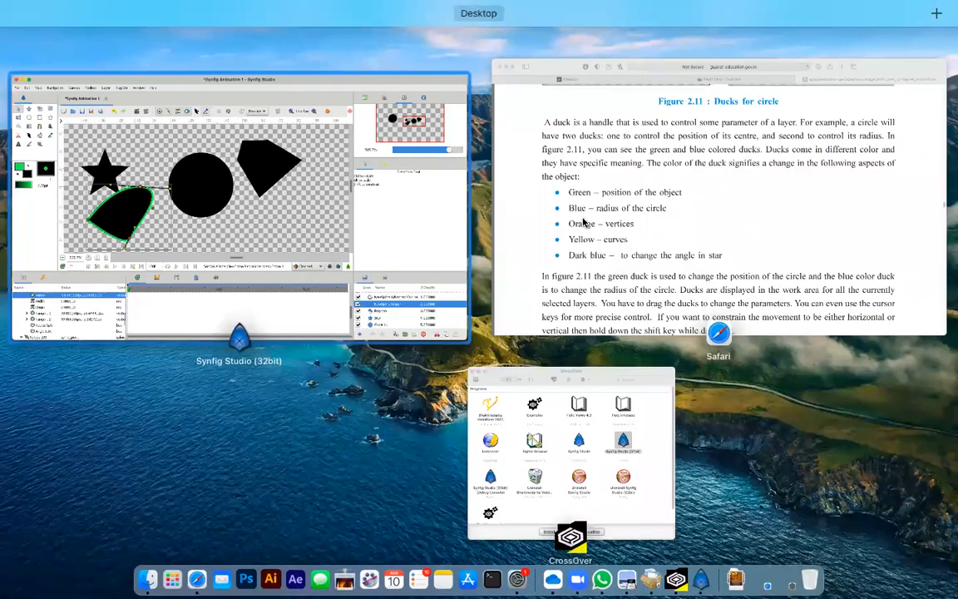
left_click(583, 221)
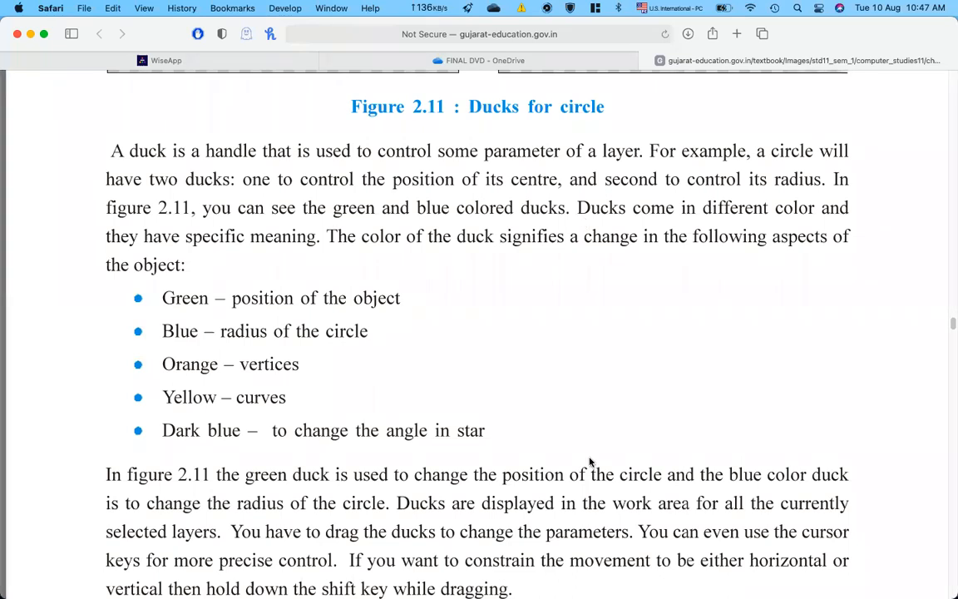
scroll(589, 462, "down", 20)
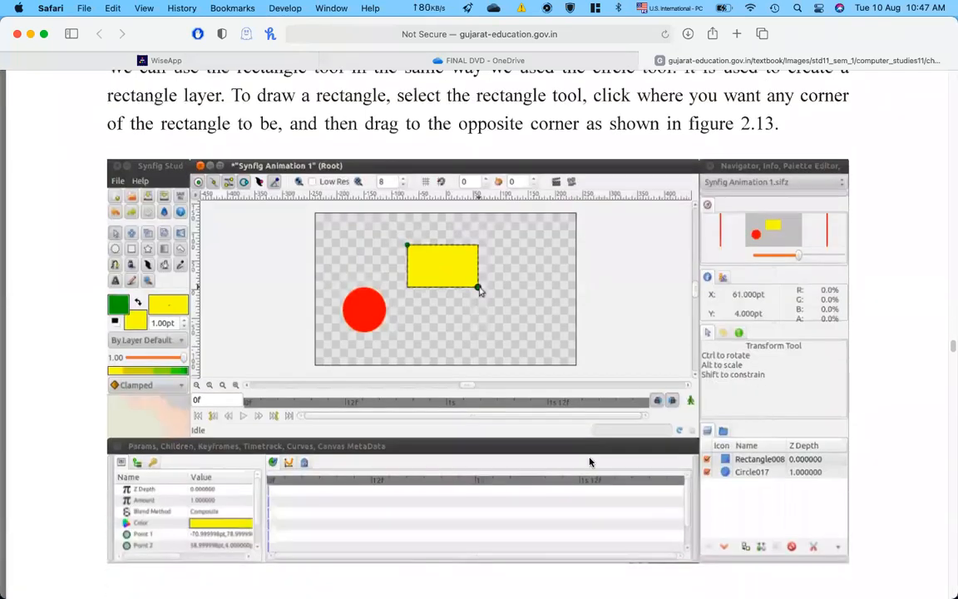
Return to Synfig Studio and delete all layers: both circles, the star, the polygon, and the spline region and outline.
key("ctrl+Up")
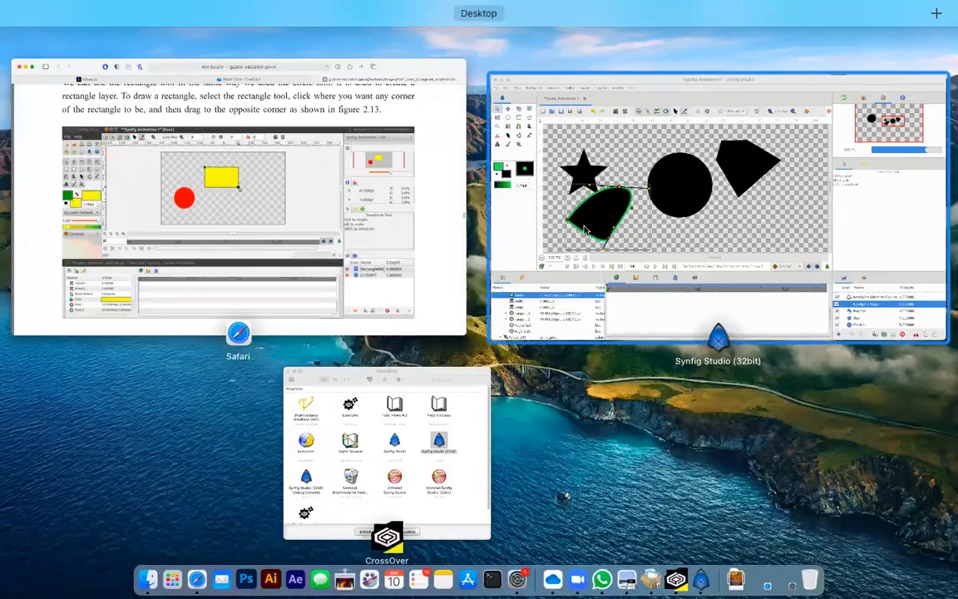
left_click(585, 230)
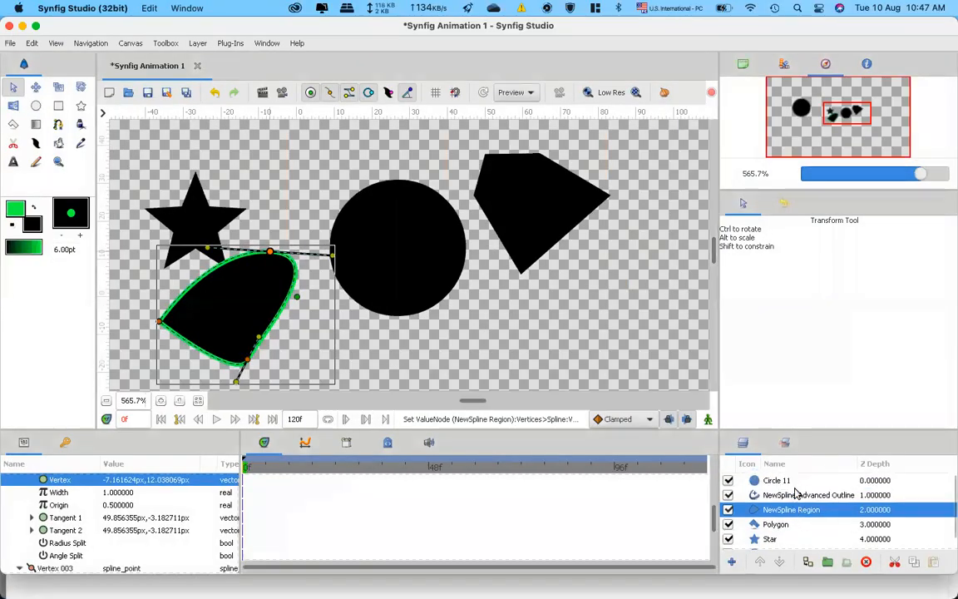
left_click_drag(791, 480, 798, 536)
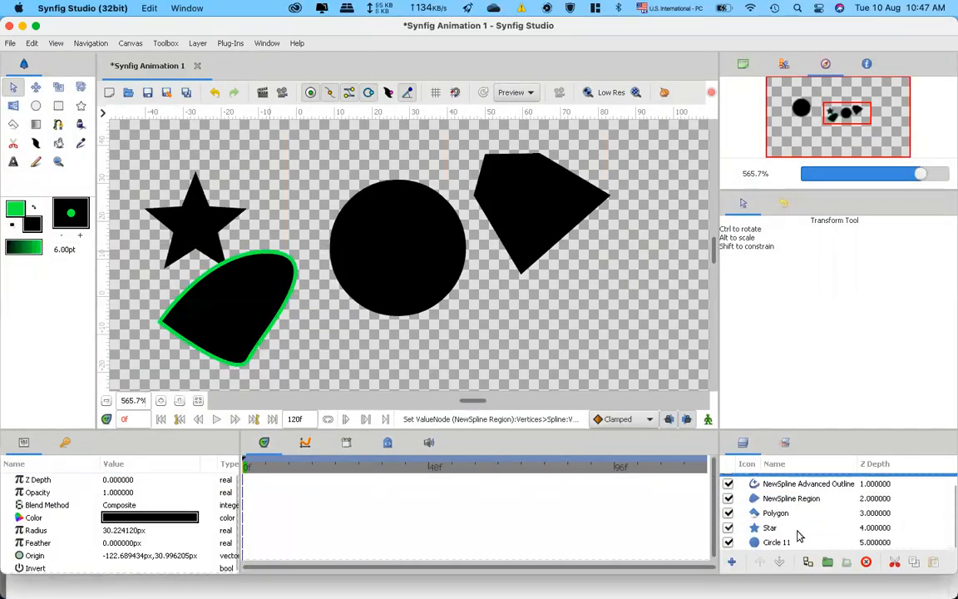
left_click(785, 543, "shift")
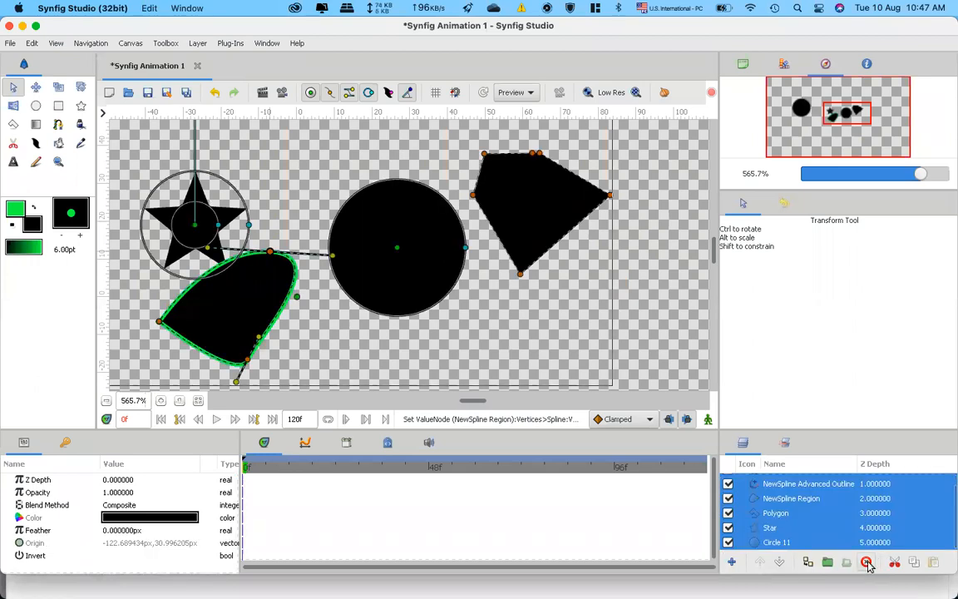
left_click(865, 562)
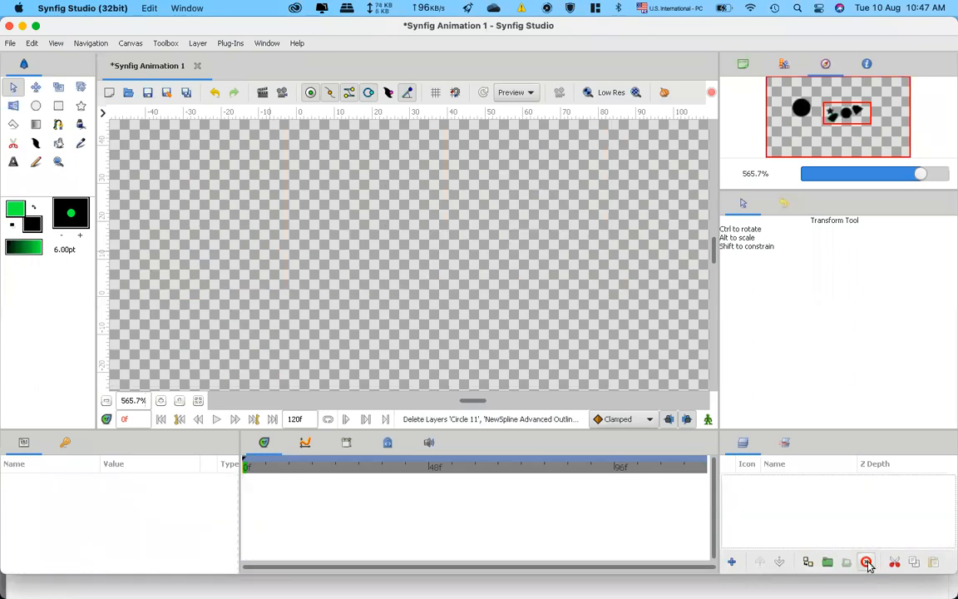
Draw a rectangle from about X -32 px, Y 32 px to about X 19 px, Y 12 px.
left_click(59, 107)
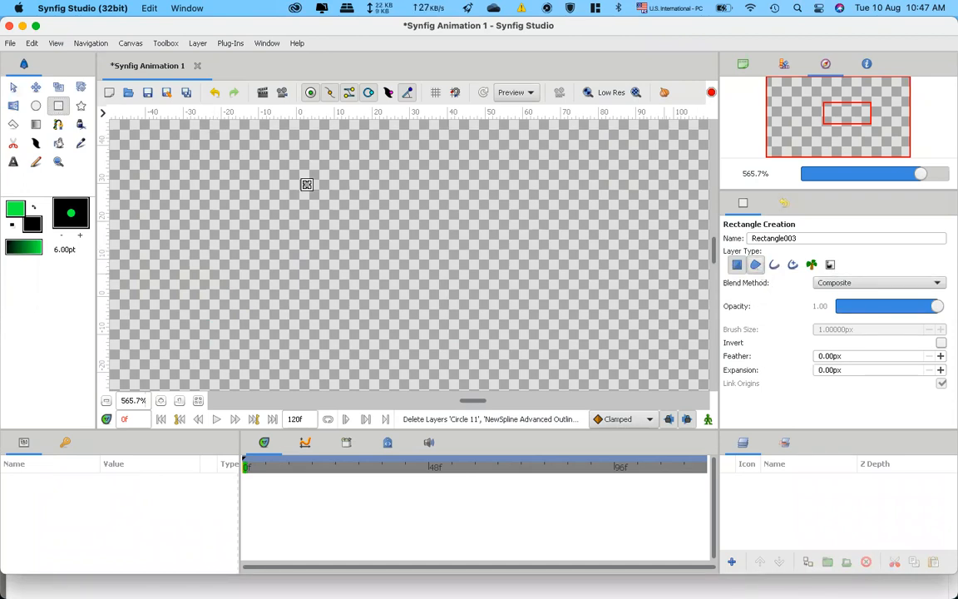
left_click_drag(177, 175, 369, 250)
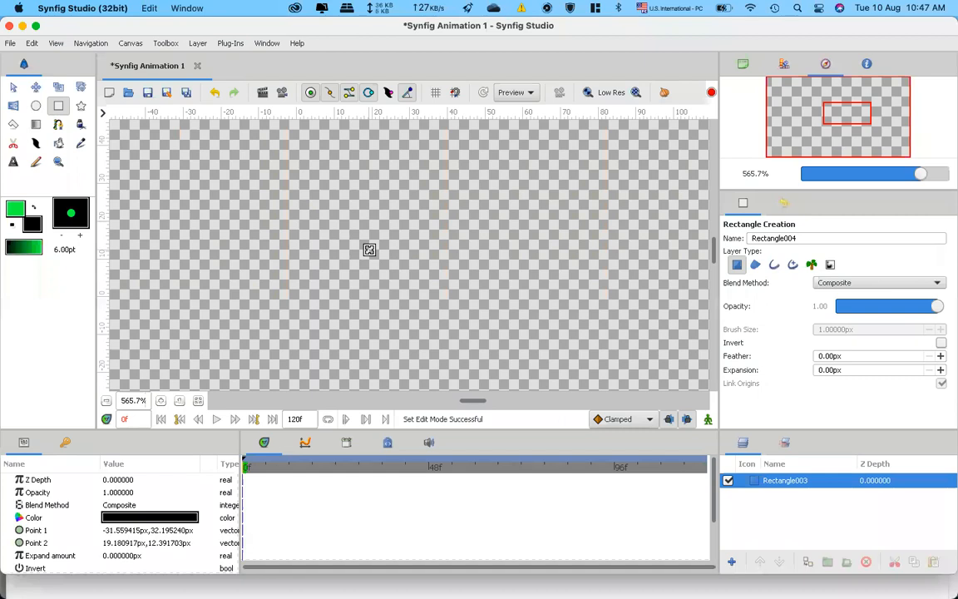
Extend the rectangle by moving its lower-right corner duck to about X 18 px, Y -11 px, and delete the rectangle layer.
left_click(14, 88)
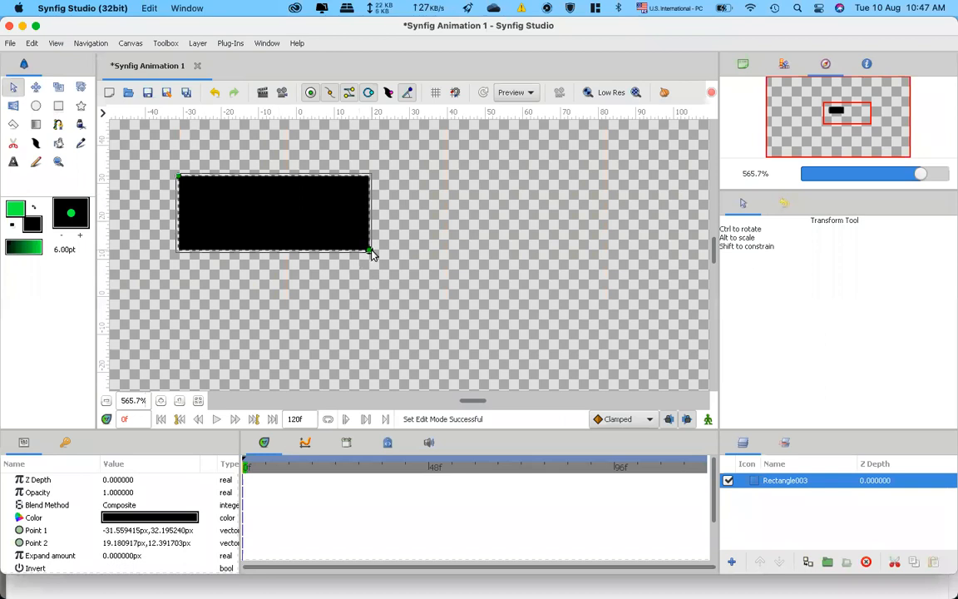
left_click_drag(369, 251, 366, 343)
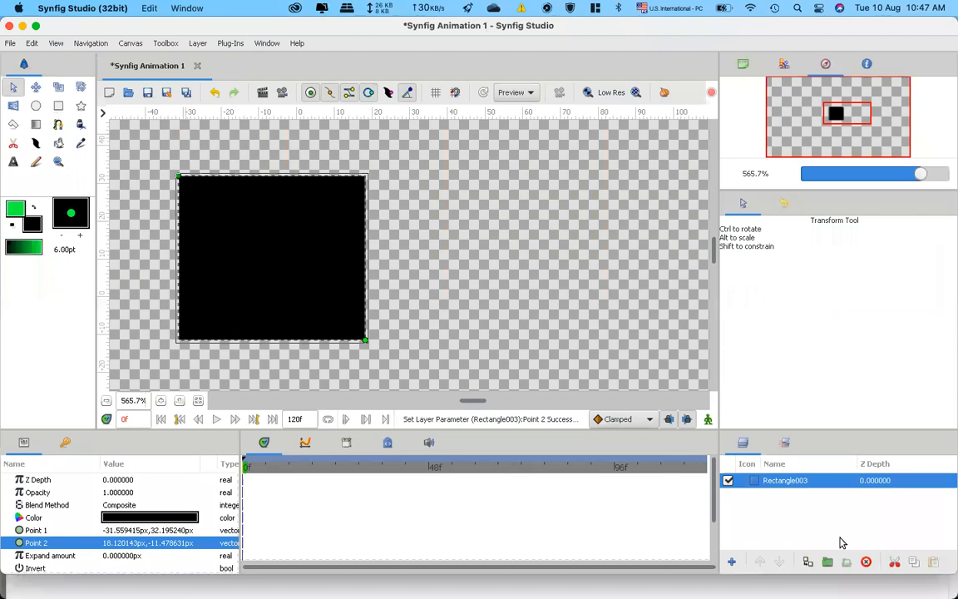
left_click(866, 561)
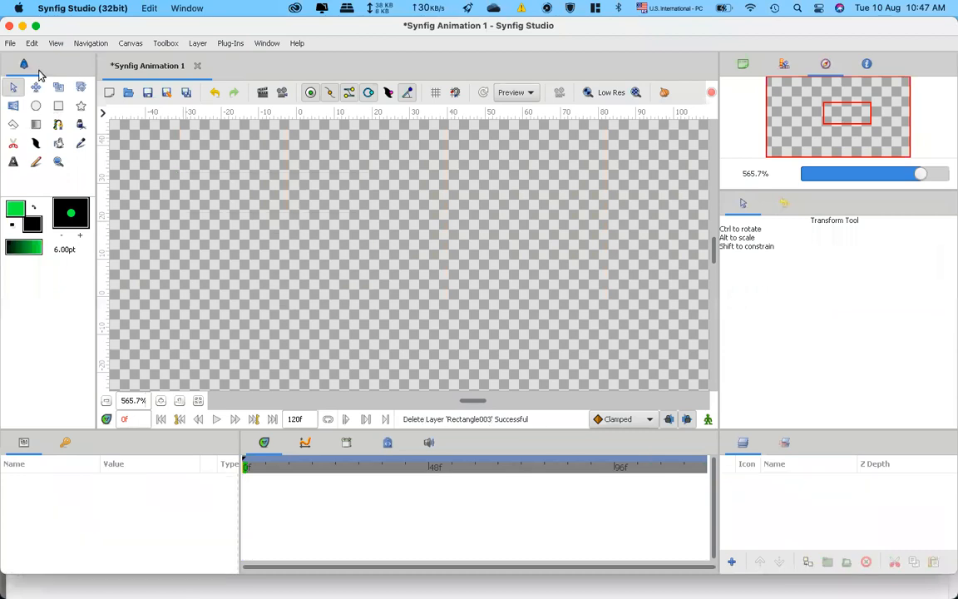
Draw a region-type rectangle from about X -20 px, Y 23 px to about X 33 px, Y 8 px.
left_click(58, 105)
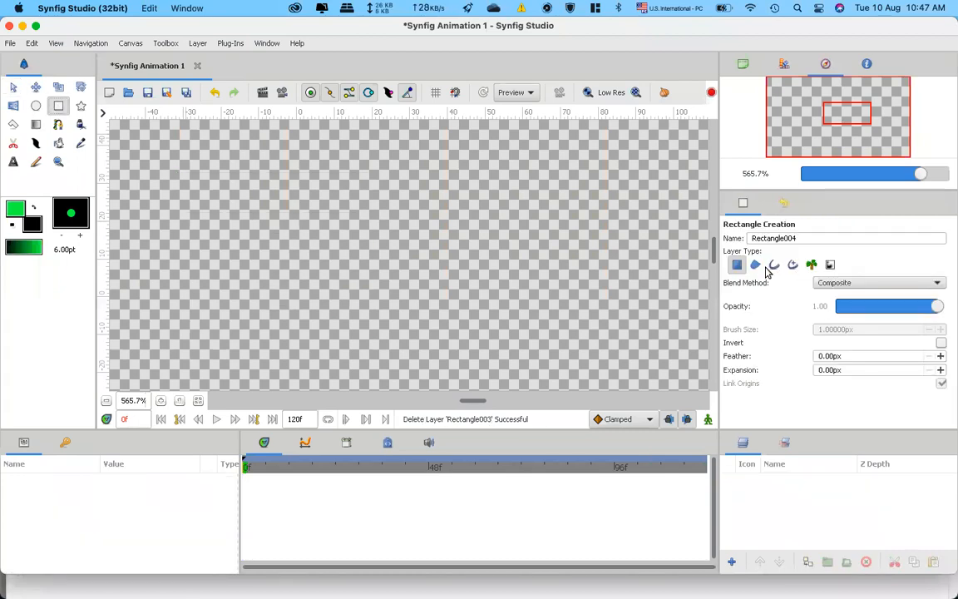
left_click(755, 265)
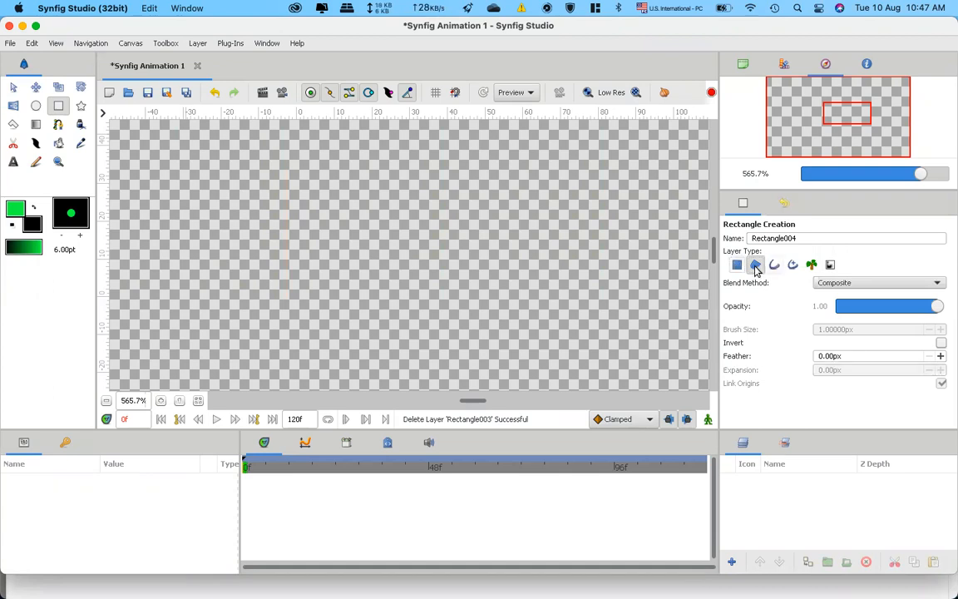
left_click_drag(223, 209, 420, 268)
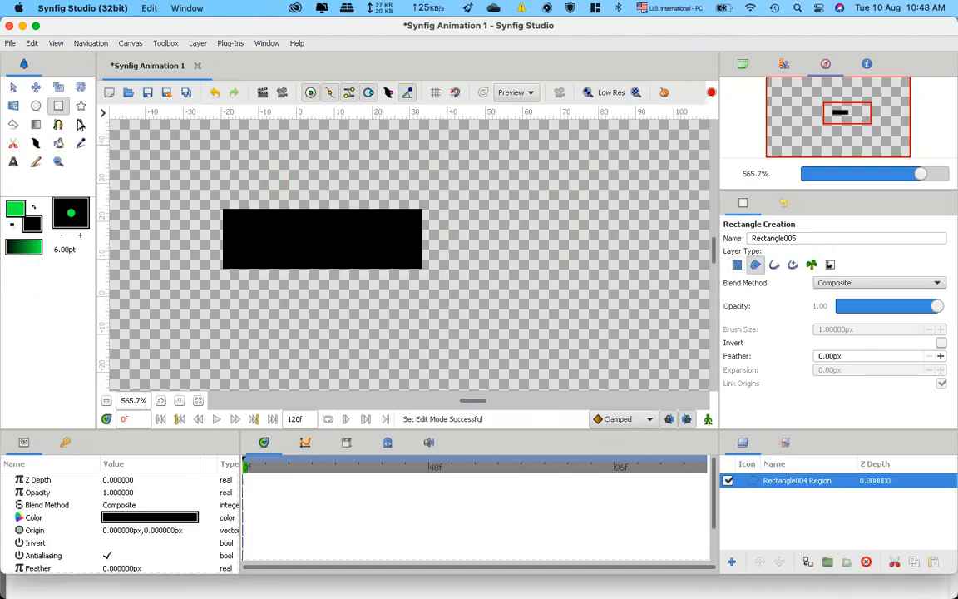
Move the region's origin to about X -15 px, Y 20 px and its lower-left vertex to about X 21 px, Y 8 px.
left_click(13, 87)
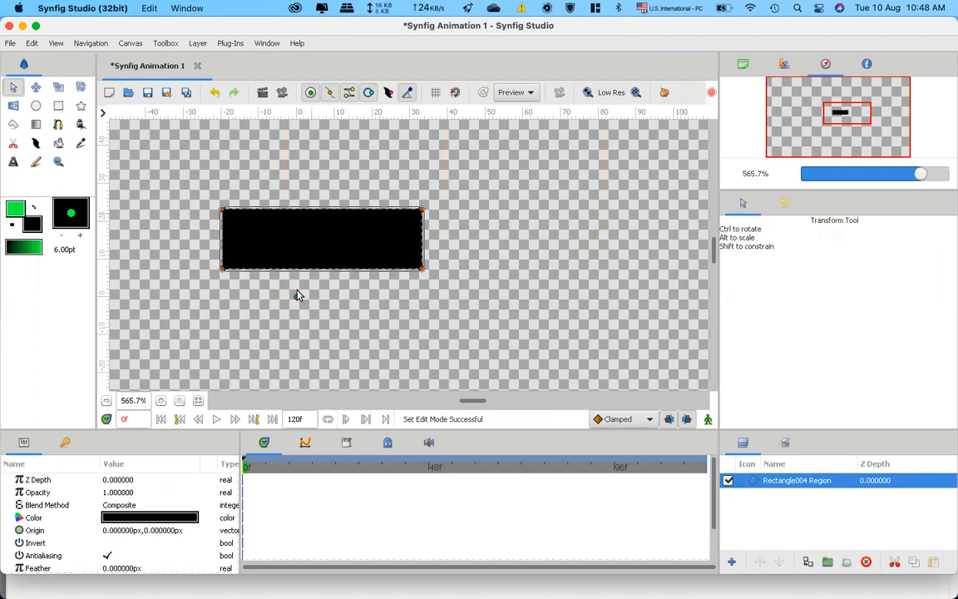
left_click_drag(297, 299, 240, 222)
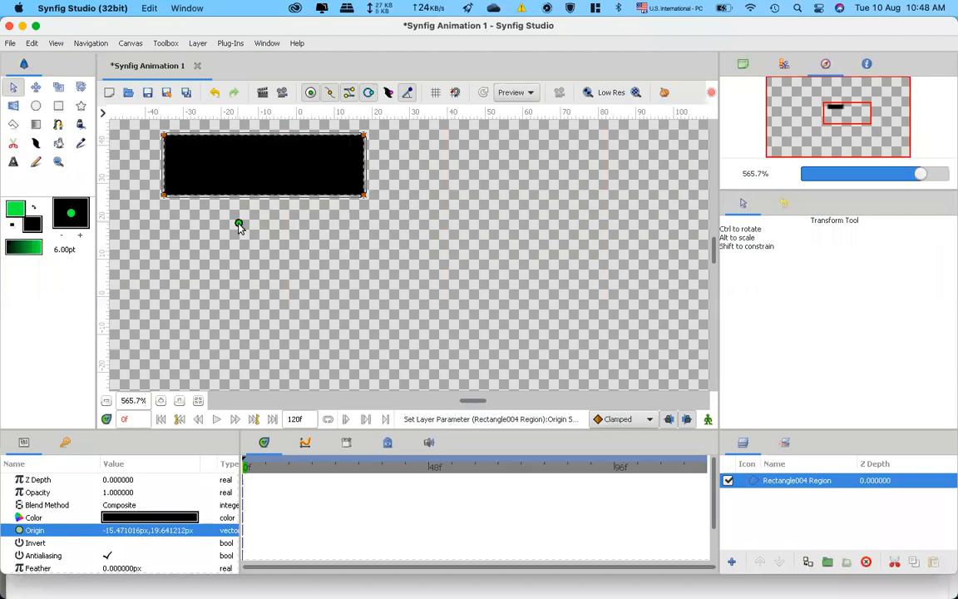
left_click_drag(164, 198, 376, 265)
left_click(421, 266)
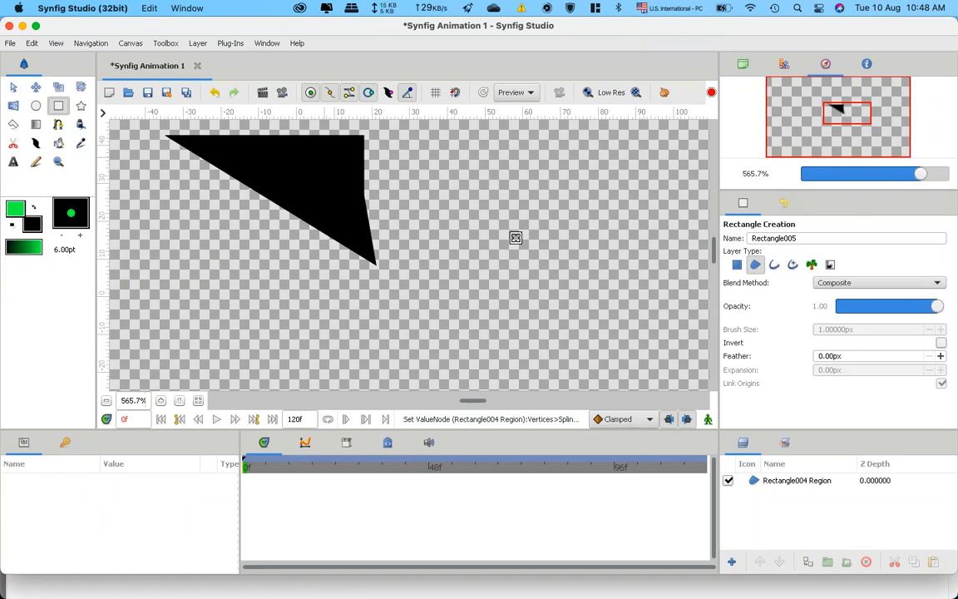
Draw two more region rectangles: one below the first shape at 0.43 opacity, and one to its right at 1.00 opacity with a 3.00 px feather.
left_click_drag(934, 306, 879, 308)
left_click_drag(202, 289, 441, 333)
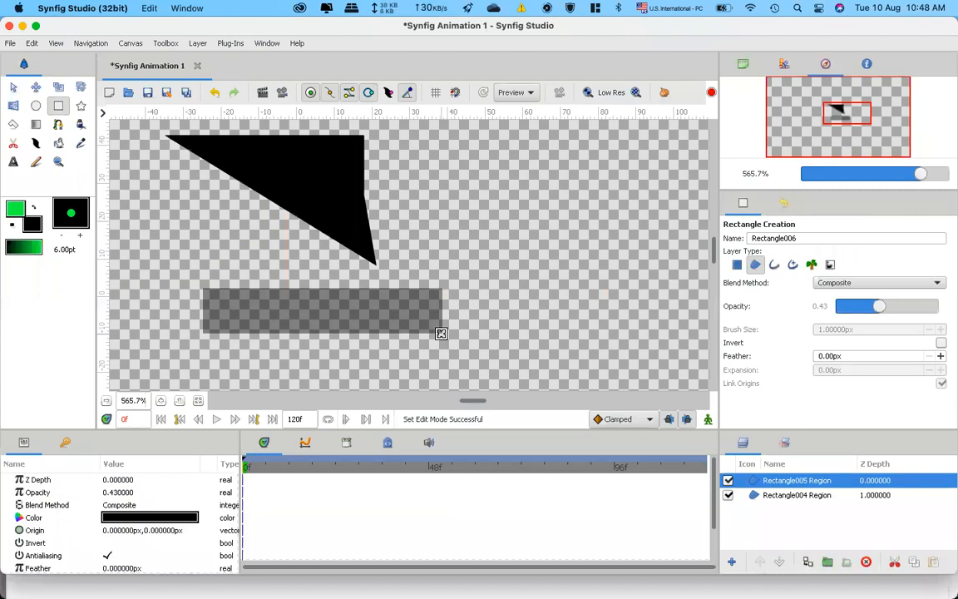
left_click(940, 356)
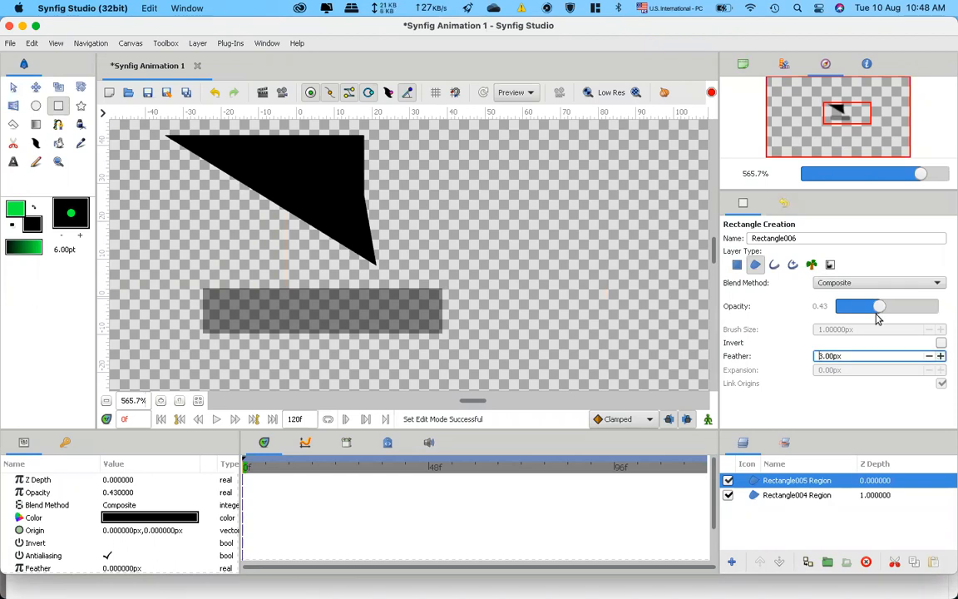
left_click_drag(879, 306, 940, 307)
left_click_drag(466, 181, 596, 222)
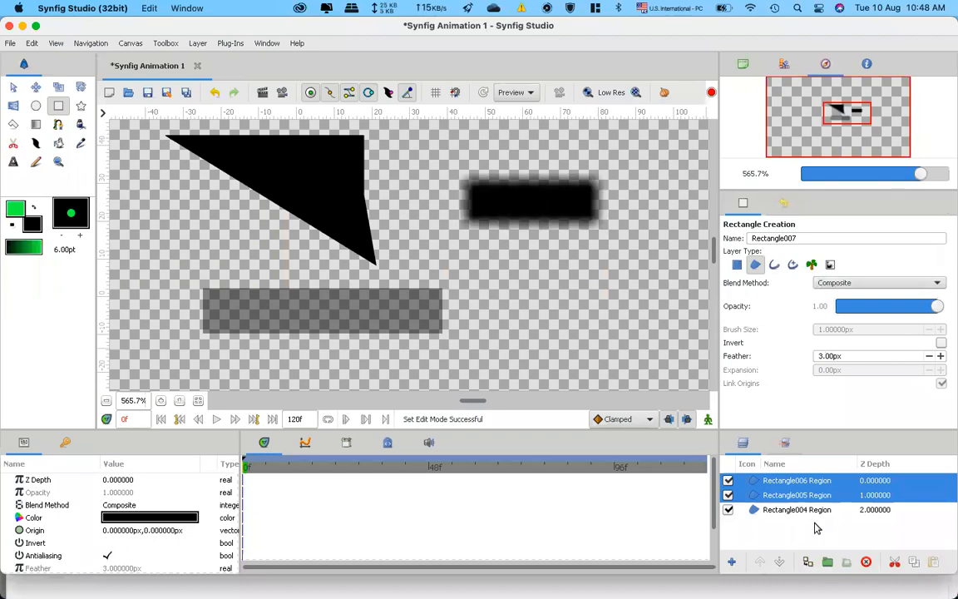
Select the region layers in turn to compare their ducks, and delete all three region layers.
left_click(790, 510)
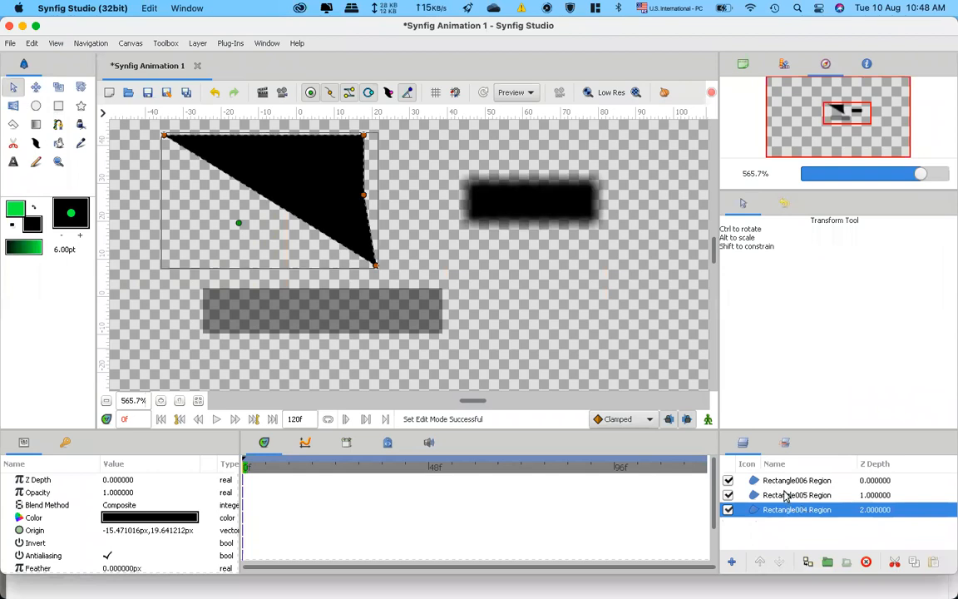
left_click(782, 495)
left_click(770, 481)
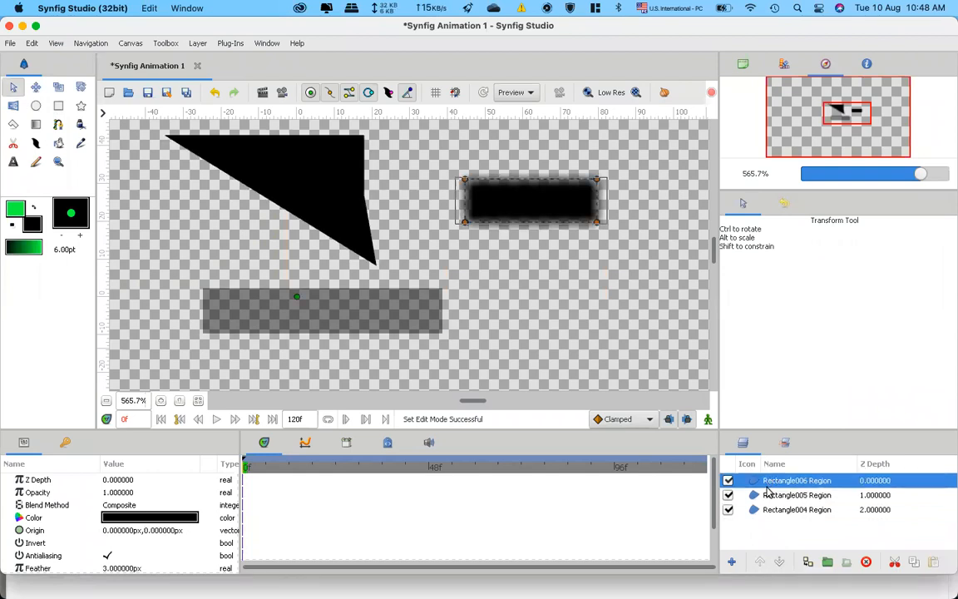
left_click(771, 510)
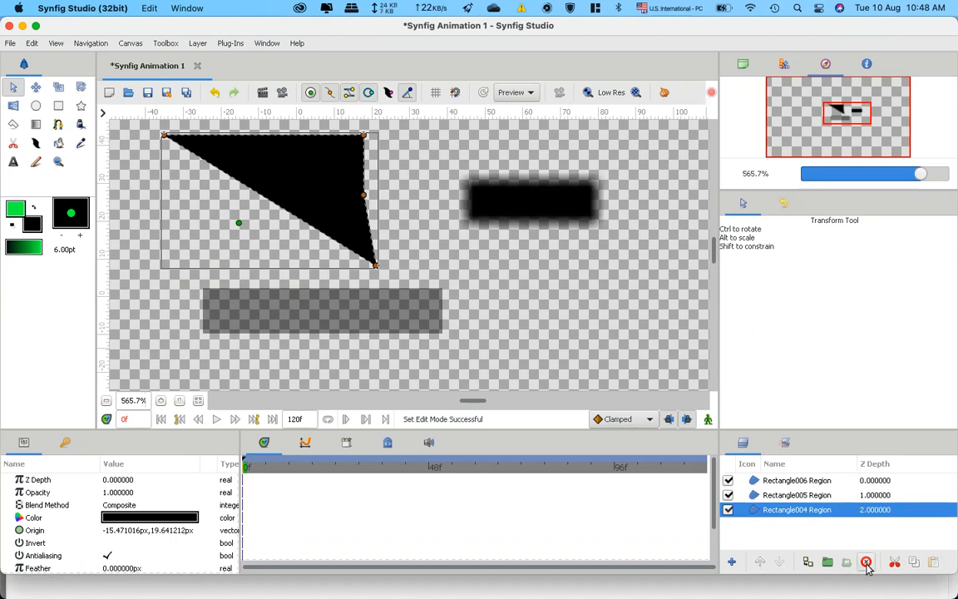
left_click(865, 563)
left_click(866, 563)
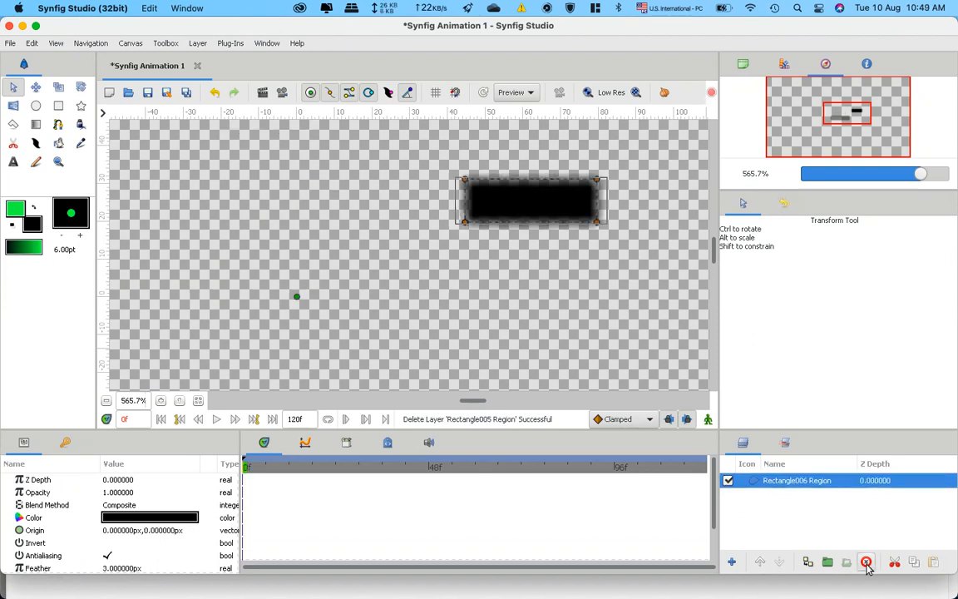
left_click(865, 563)
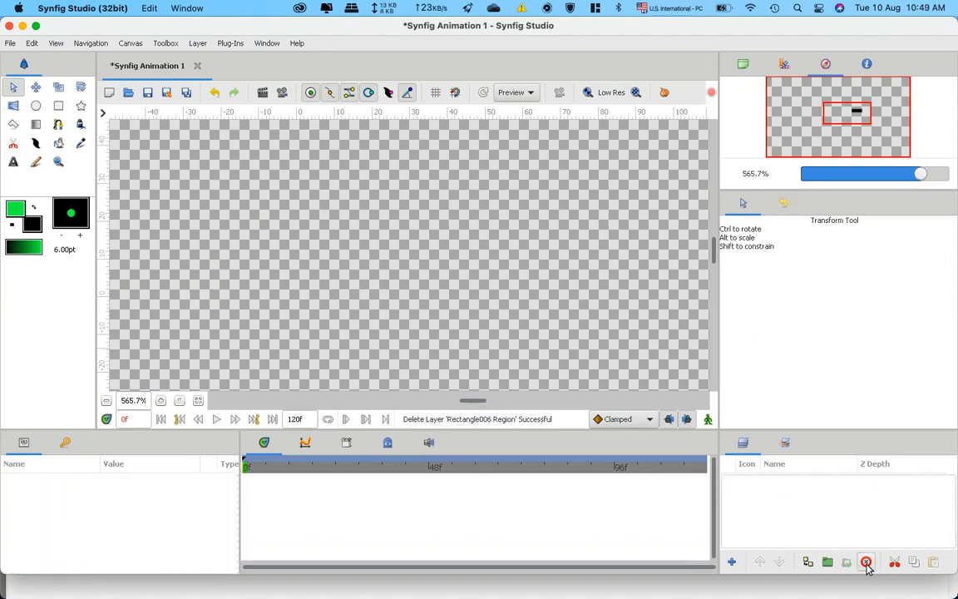
Draw an outline-only rectangle from about X -33 px, Y 26 px to about X 35 px, Y 7 px.
left_click(59, 107)
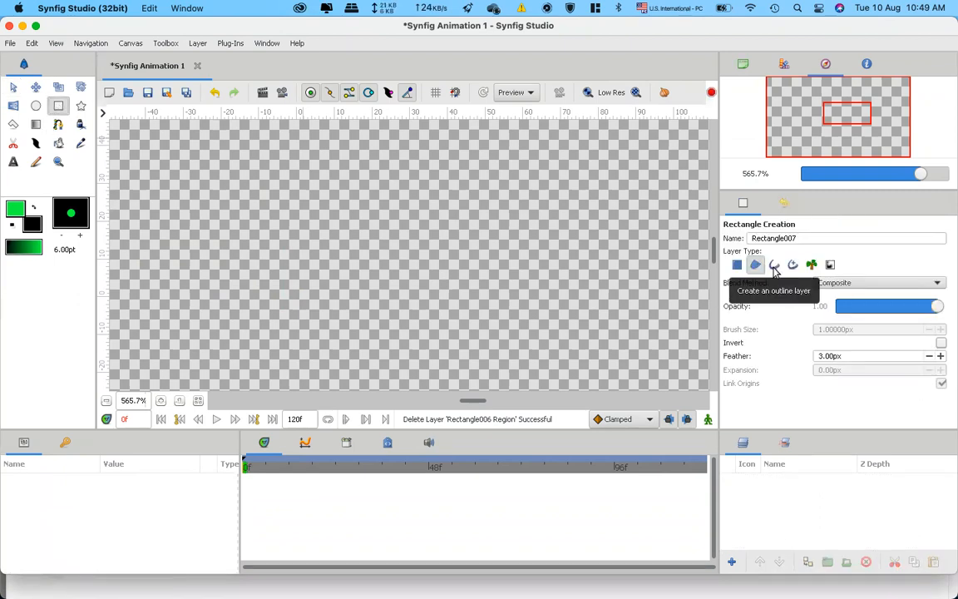
left_click(757, 267)
left_click(774, 267)
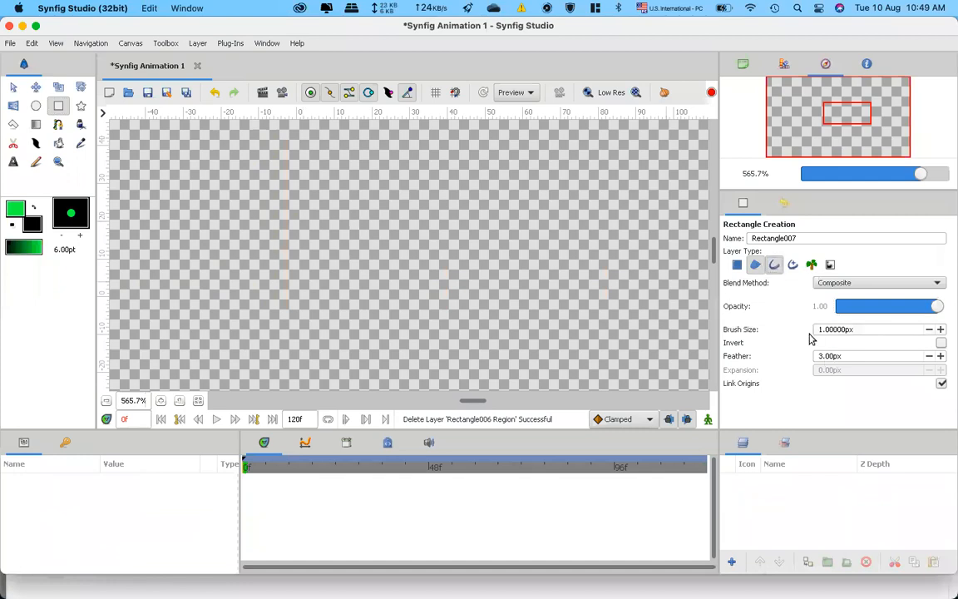
left_click(757, 268)
left_click_drag(172, 198, 429, 271)
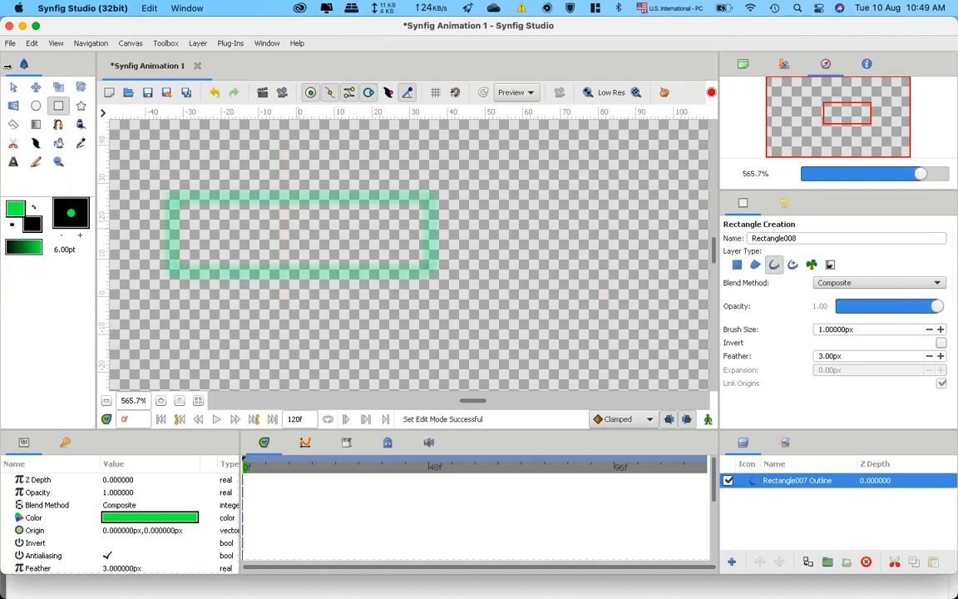
Move the outline rectangle's origin to about X -7 px, Y 7 px, and delete its layer.
left_click(12, 86)
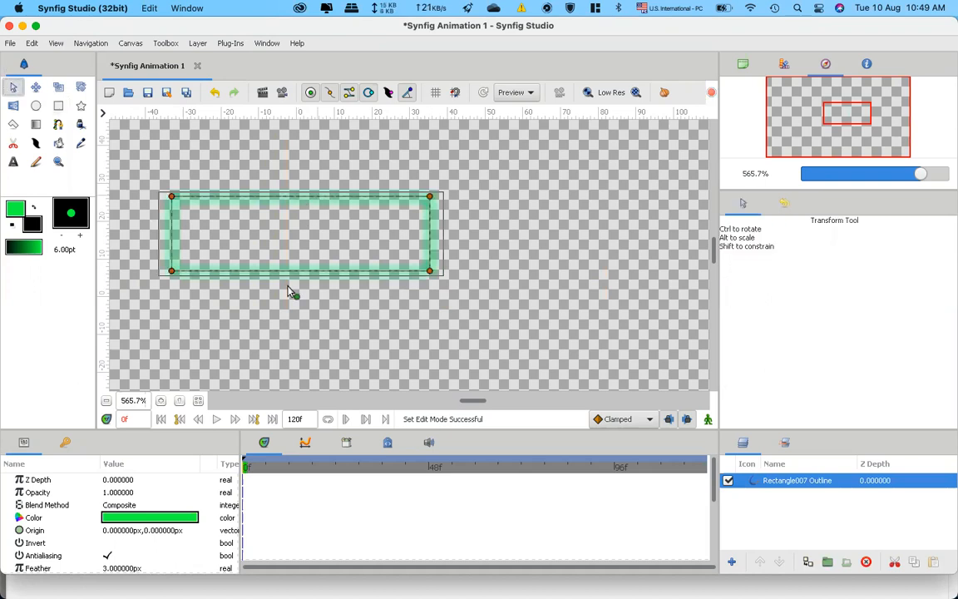
left_click_drag(298, 299, 268, 273)
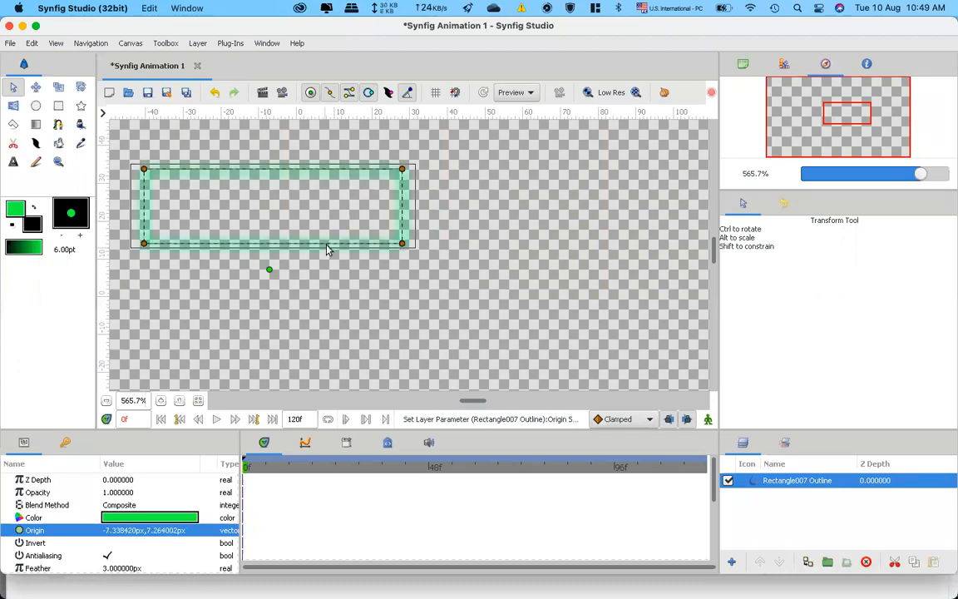
left_click(867, 563)
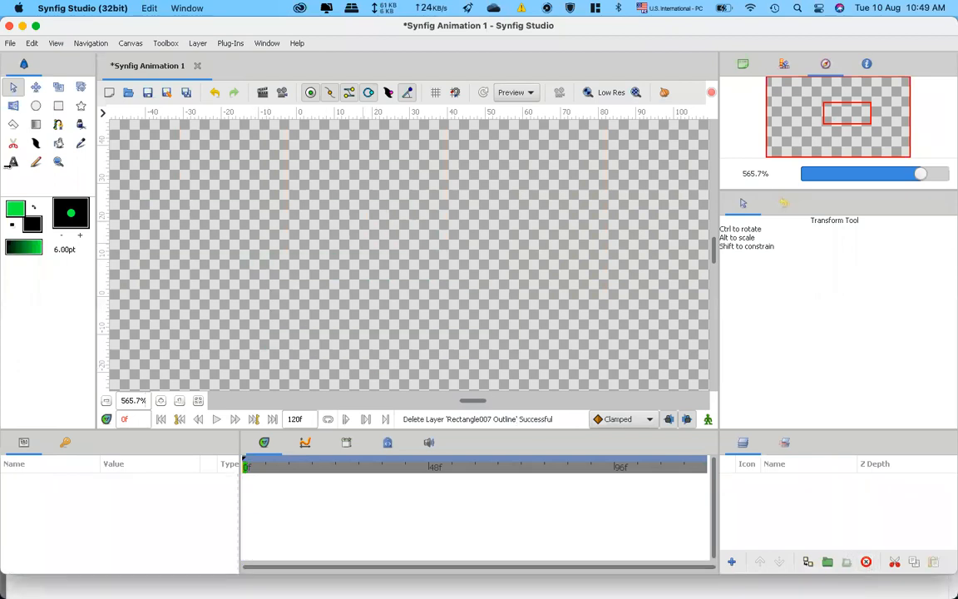
Draw an advanced outline rectangle with a 1.00 px feather from about X -23 px, Y 27 px to about X 44 px, Y 8 px.
left_click(60, 105)
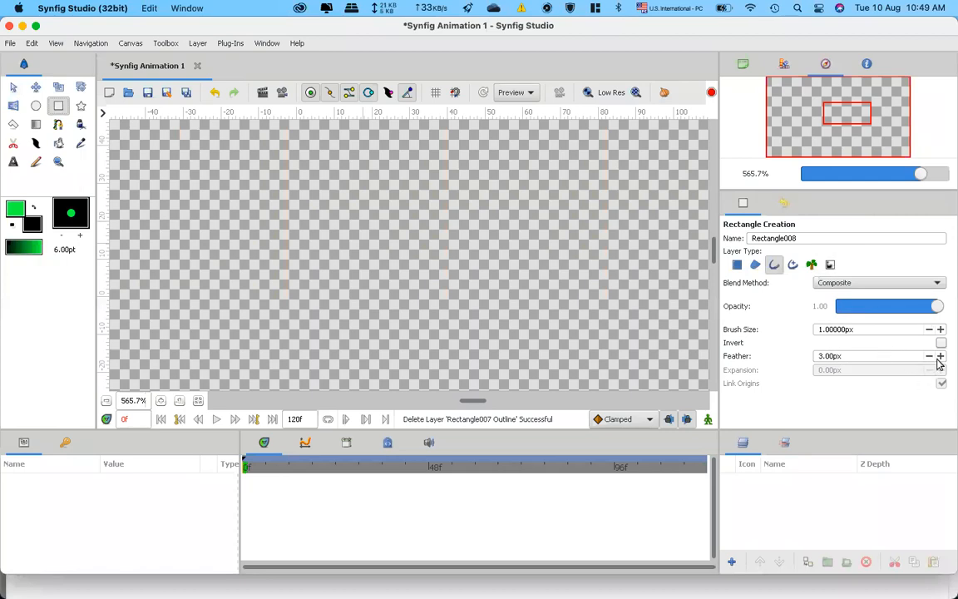
left_click(929, 356)
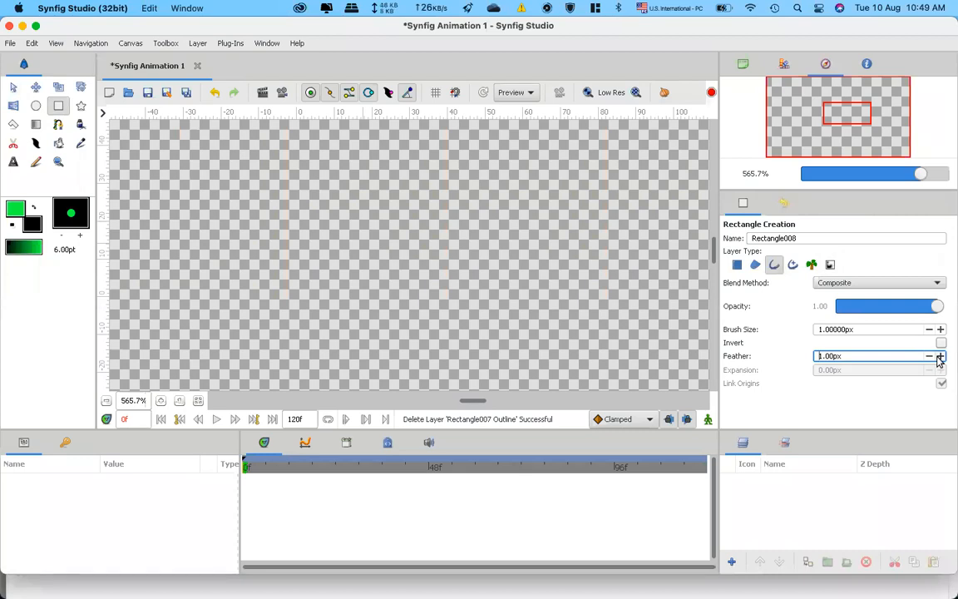
left_click(794, 264)
left_click(772, 264)
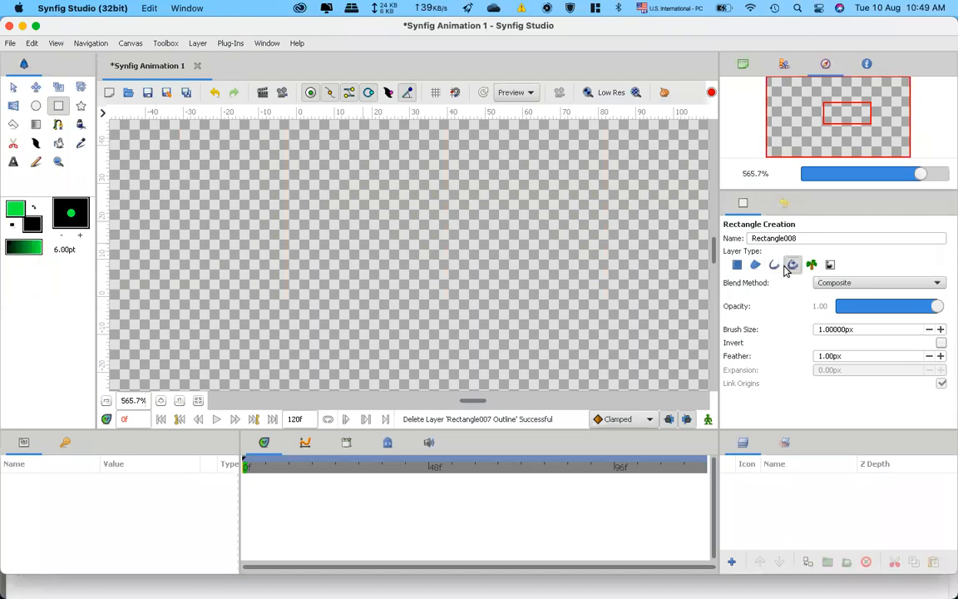
left_click(813, 267)
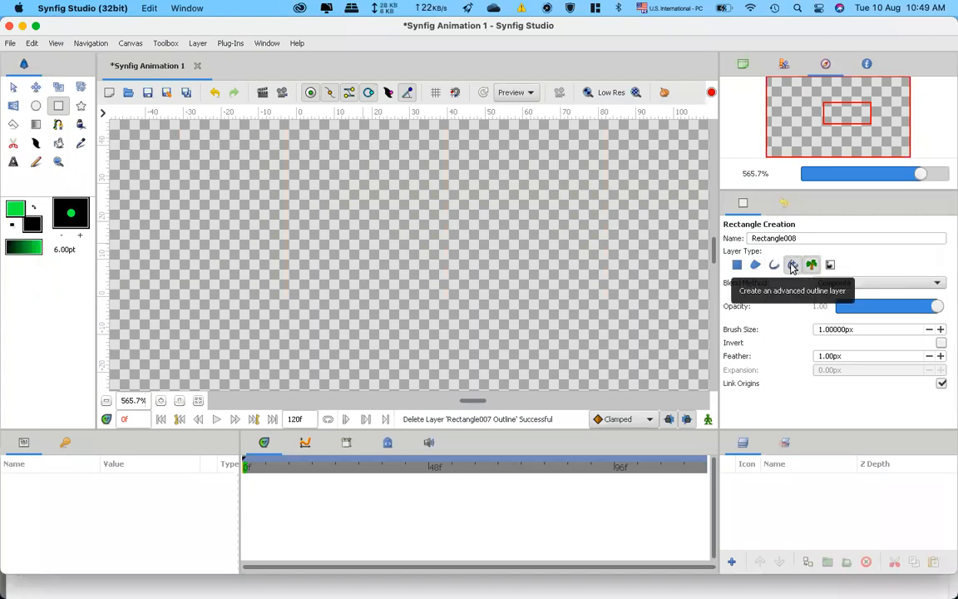
left_click(792, 266)
left_click_drag(208, 194, 465, 268)
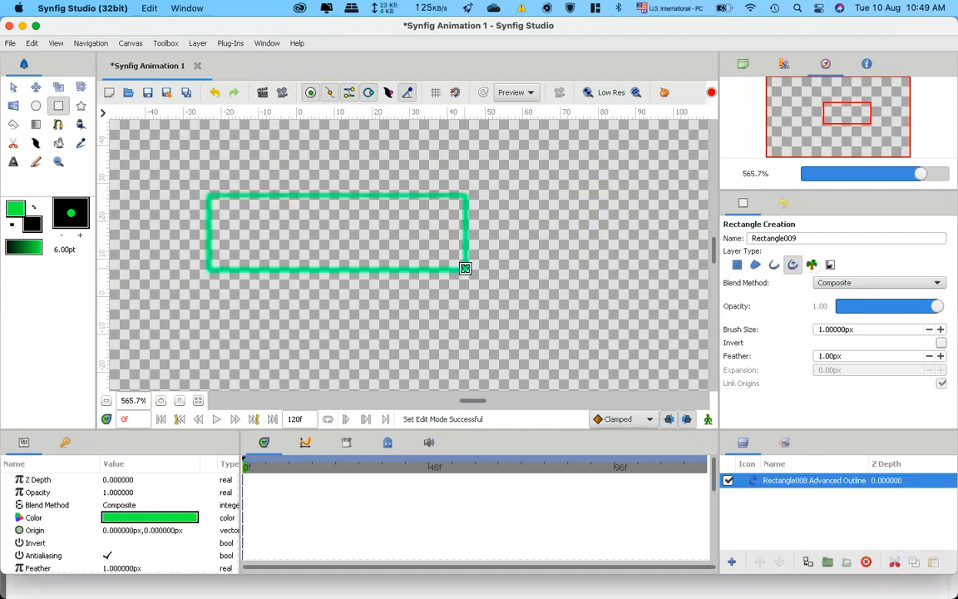
Move the advanced outline's origin to about X 25 px, Y -12 px and its lower-left vertex to about X 49 px, Y 2 px.
left_click(13, 87)
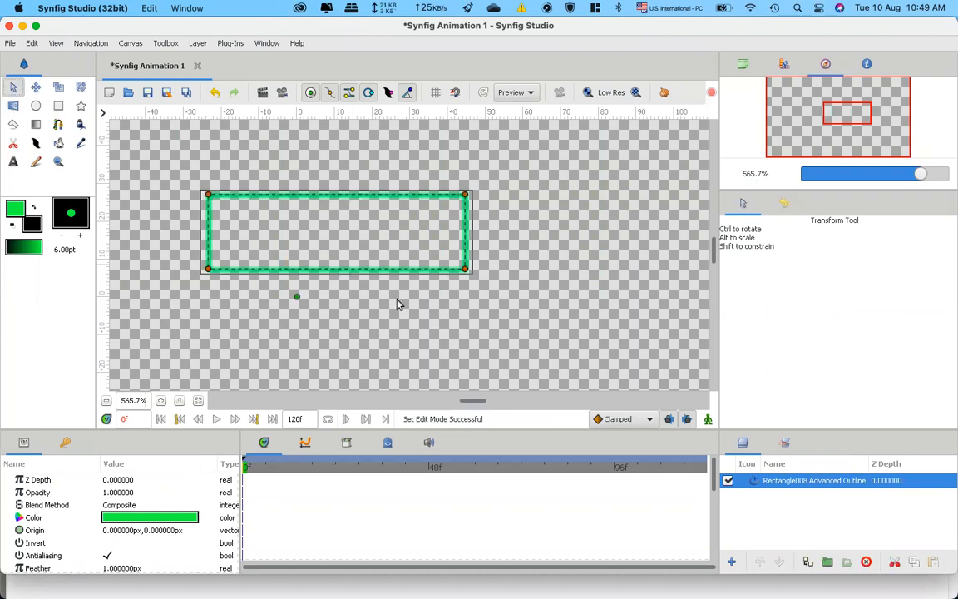
left_click_drag(298, 297, 393, 343)
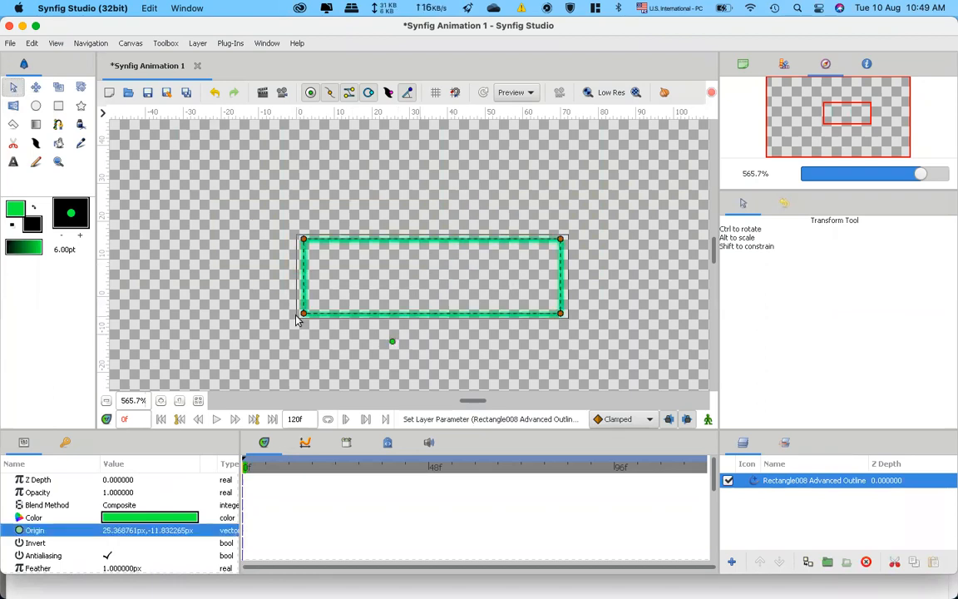
left_click_drag(303, 314, 483, 290)
left_click(633, 353)
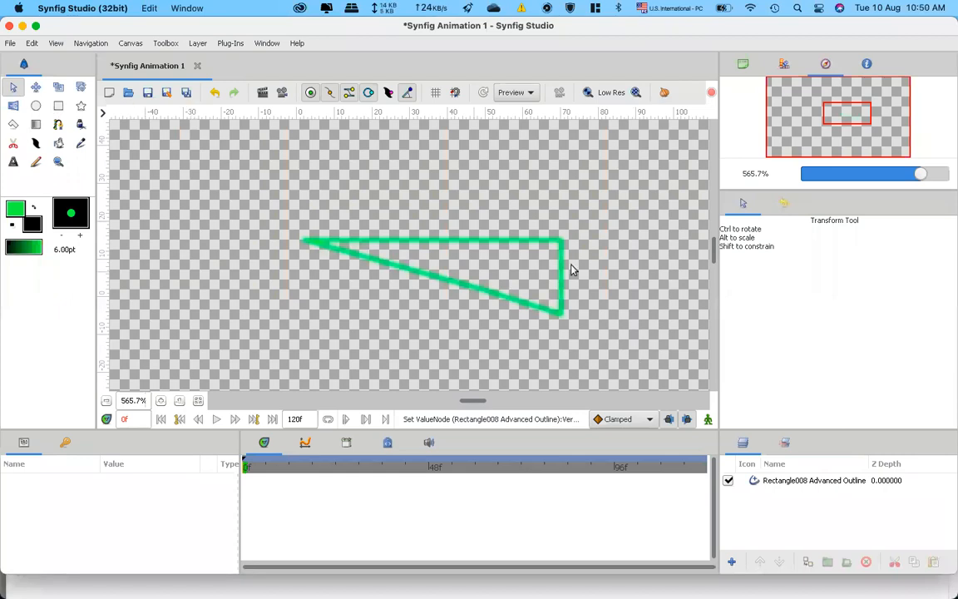
Select the advanced outline rectangle's layer and delete it.
double_click(814, 482)
left_click(861, 529)
double_click(781, 483)
left_click(880, 539)
left_click(822, 480)
left_click(866, 563)
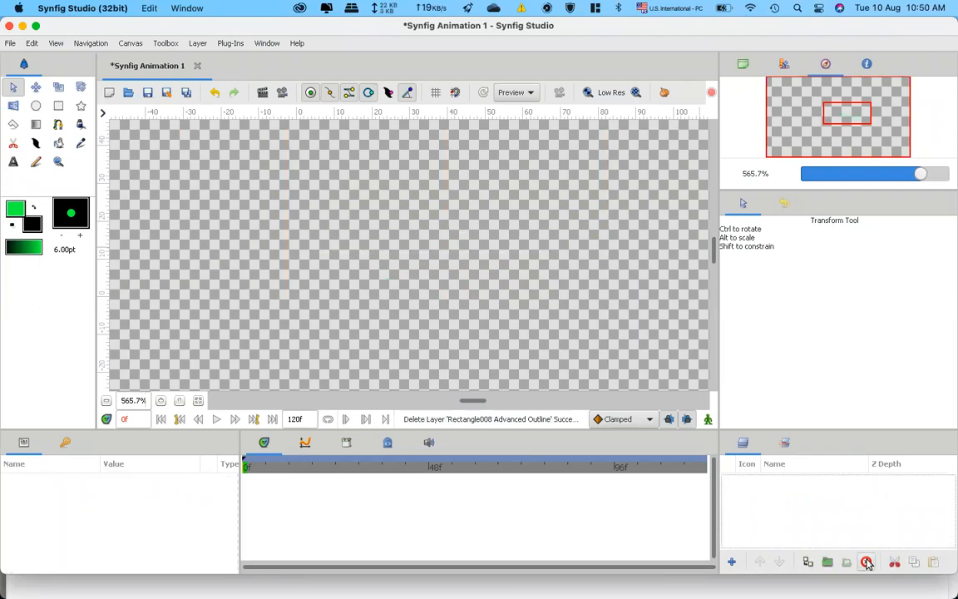
Draw a plant-type rectangle from about X -23 px, Y 33 px to about X 57 px, Y 6 px, and delete its layer.
left_click(57, 109)
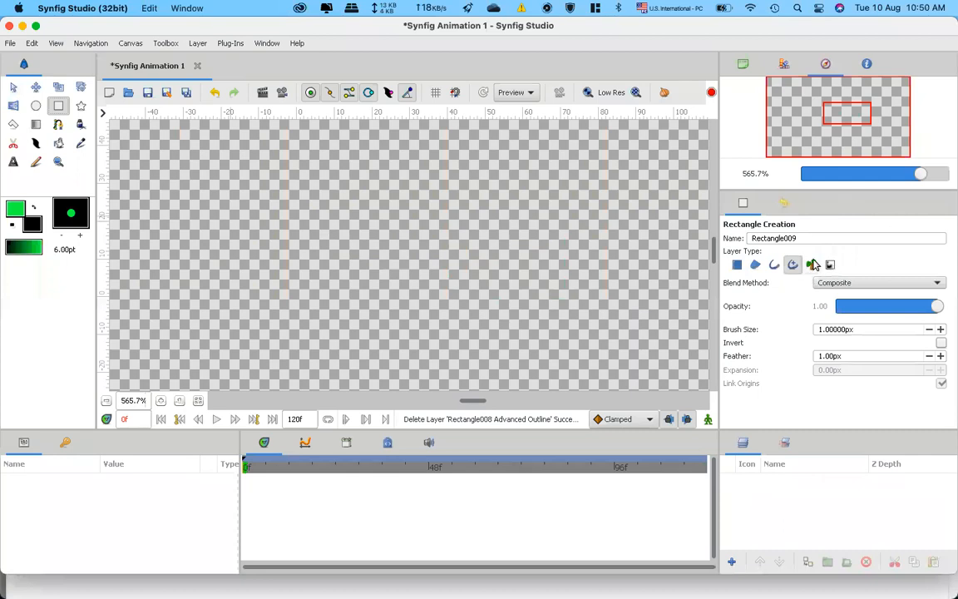
left_click(813, 264)
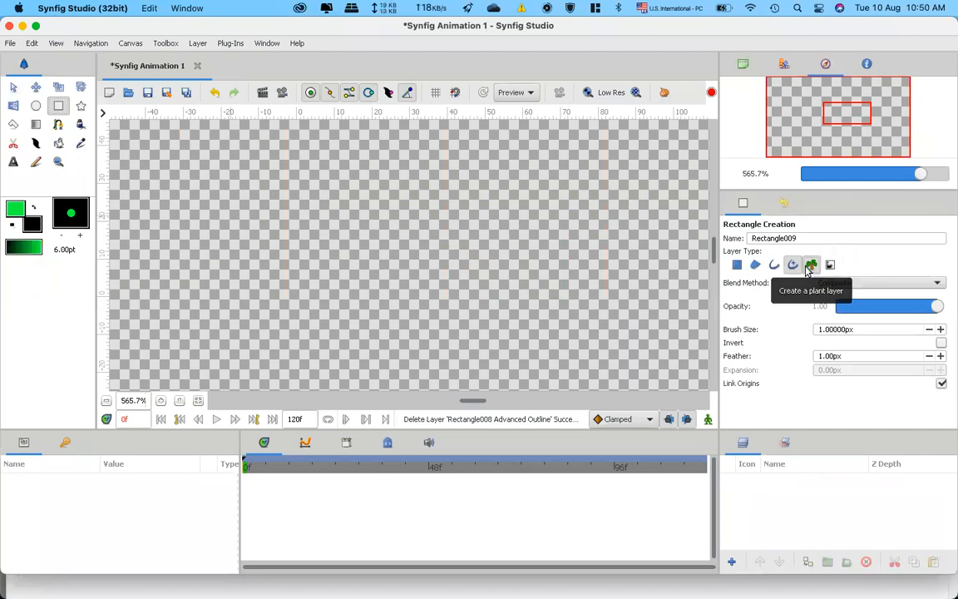
left_click(792, 264)
left_click_drag(210, 171, 513, 273)
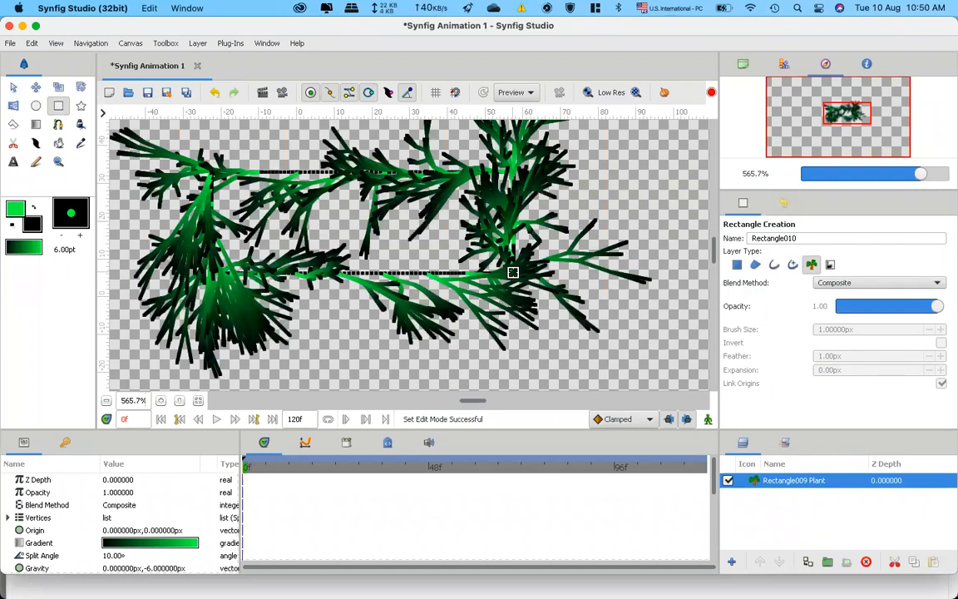
left_click(866, 562)
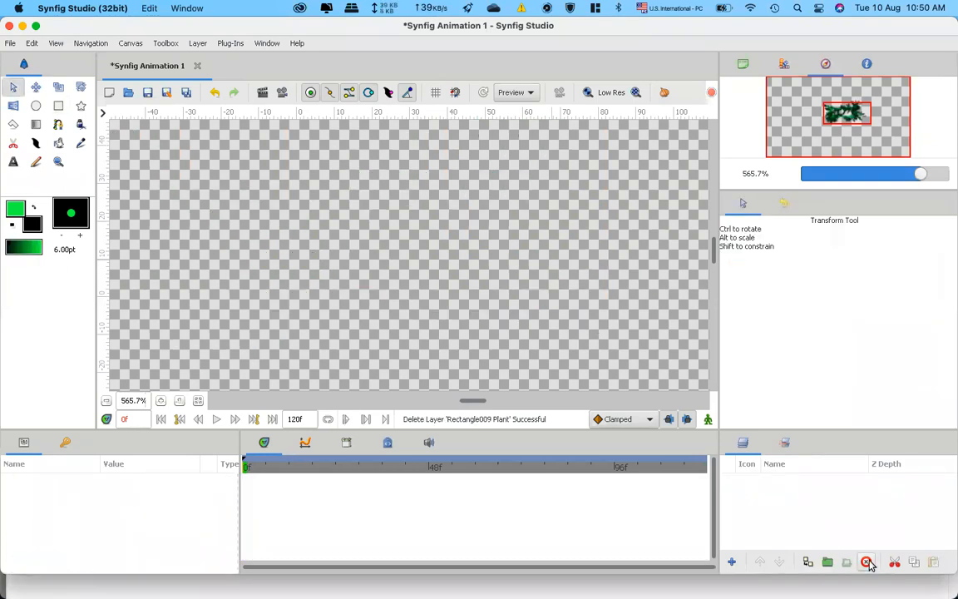
Draw a rectangle with plant and gradient layers from about X -34 px, Y 33 px to about X 79 px, Y 7 px, and delete both layers.
left_click(59, 106)
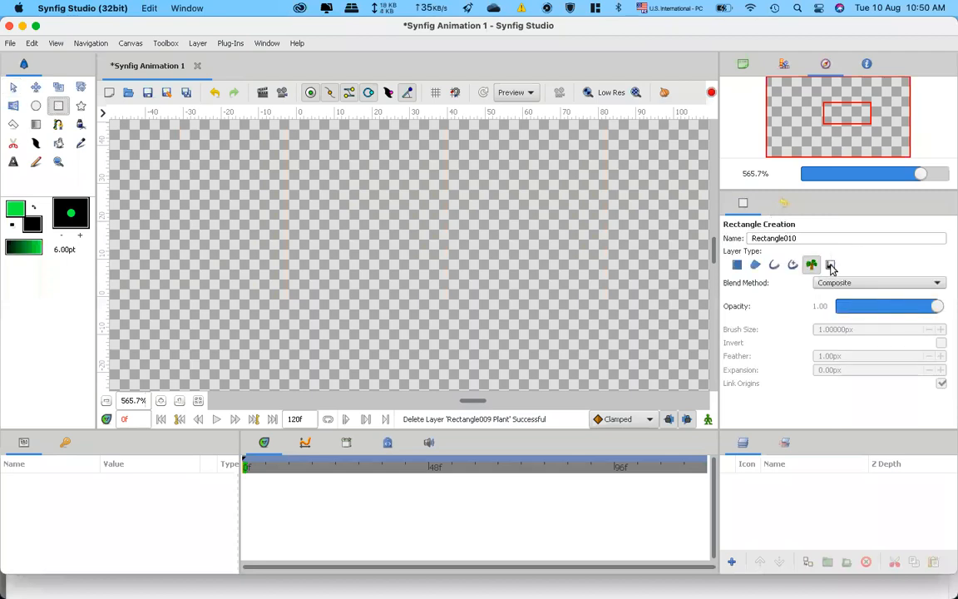
left_click(831, 266)
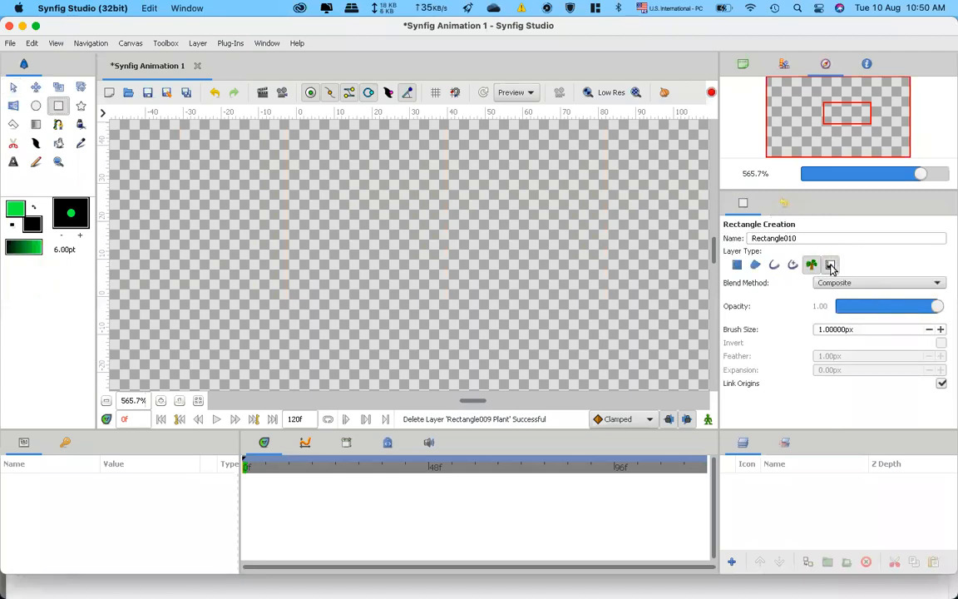
left_click_drag(172, 171, 598, 269)
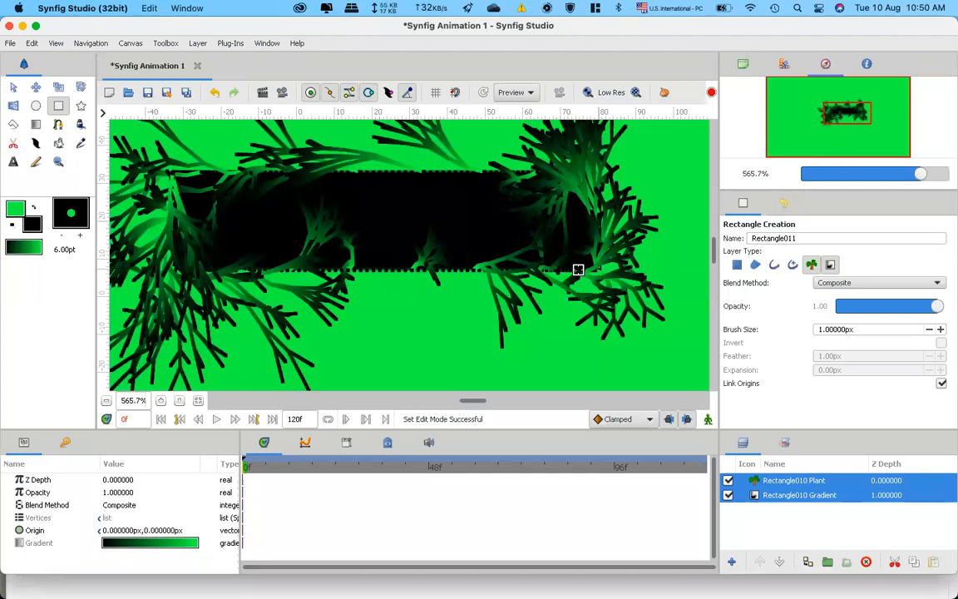
left_click(106, 401)
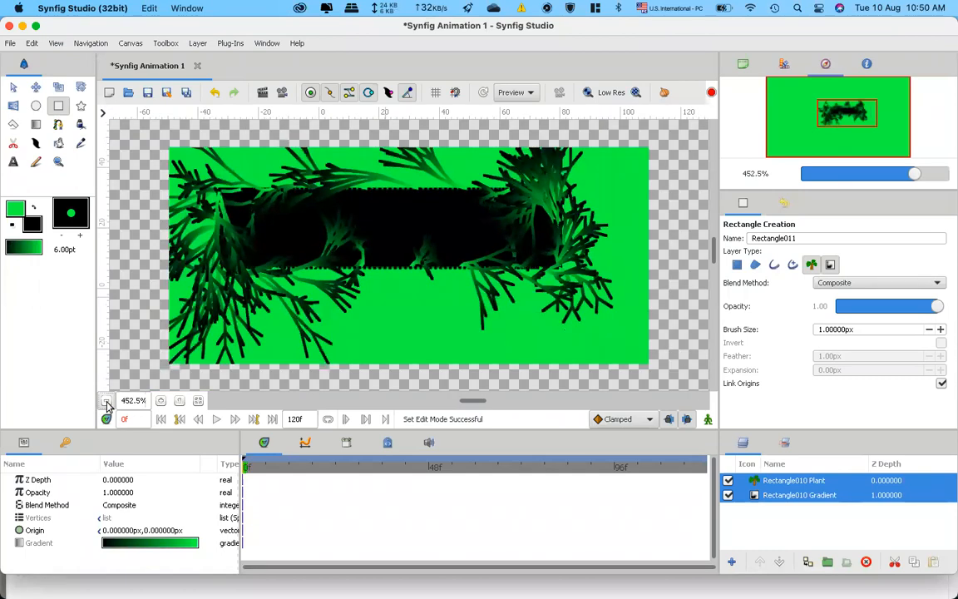
left_click(106, 401)
left_click(106, 402)
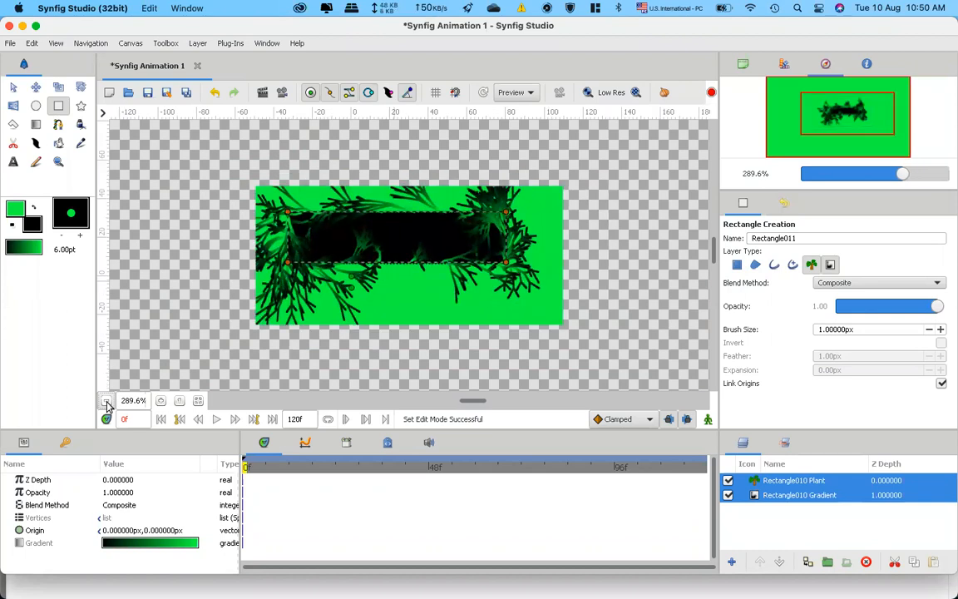
left_click(105, 401)
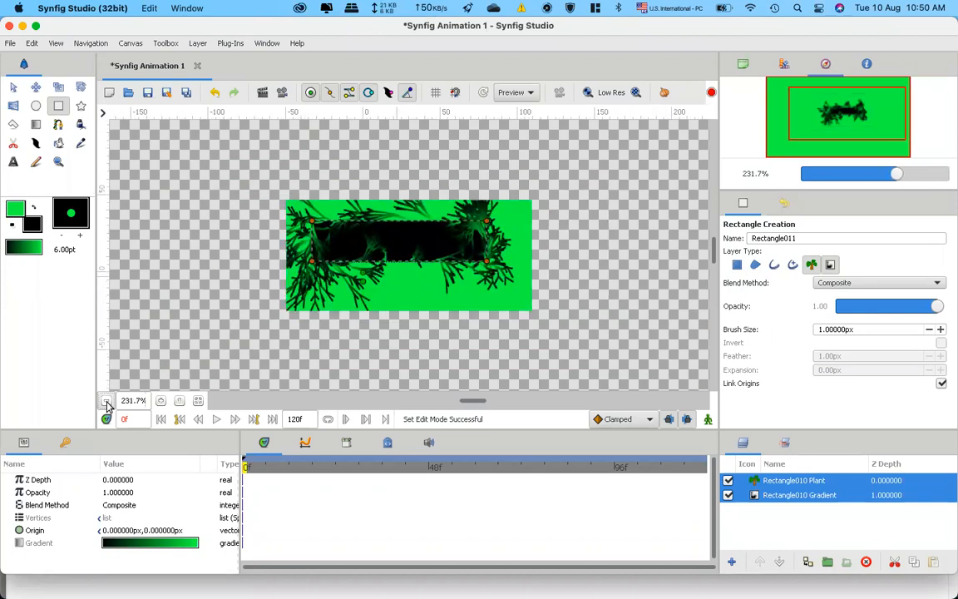
left_click(105, 402)
left_click(811, 265)
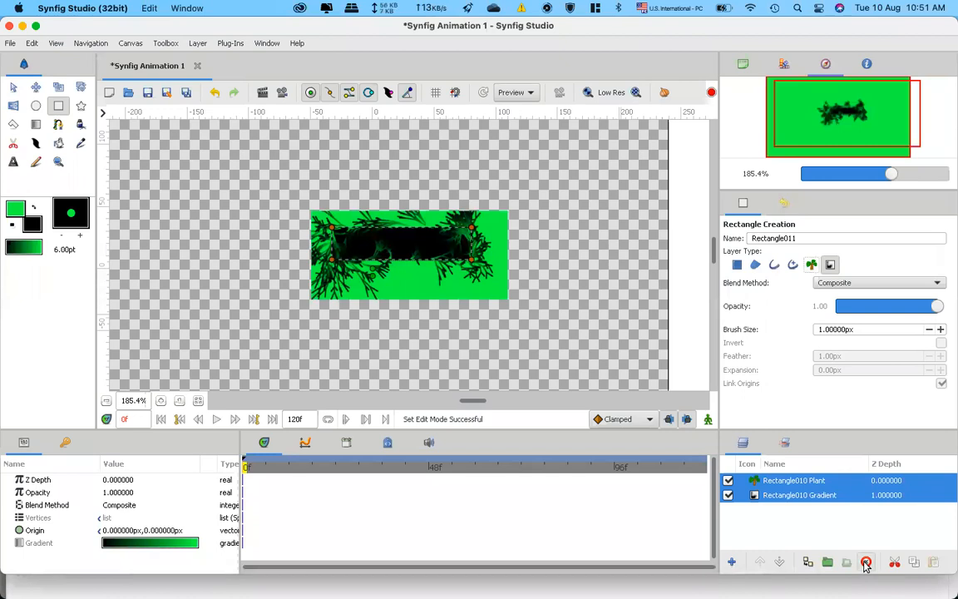
key("Delete")
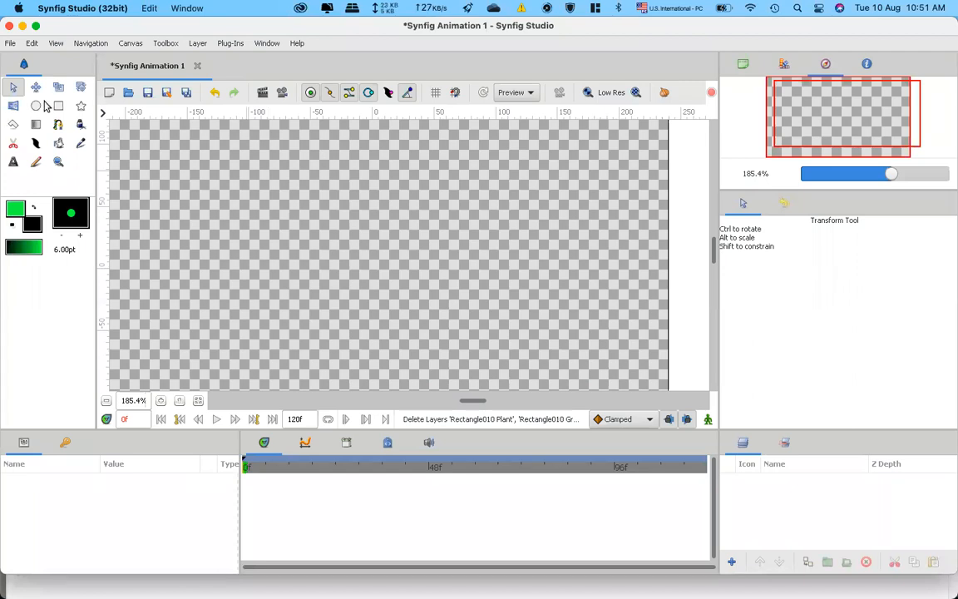
Draw a five-point star centred at about X -138 px, Y 34 px, and delete its layer.
left_click(80, 104)
left_click_drag(202, 228, 278, 225)
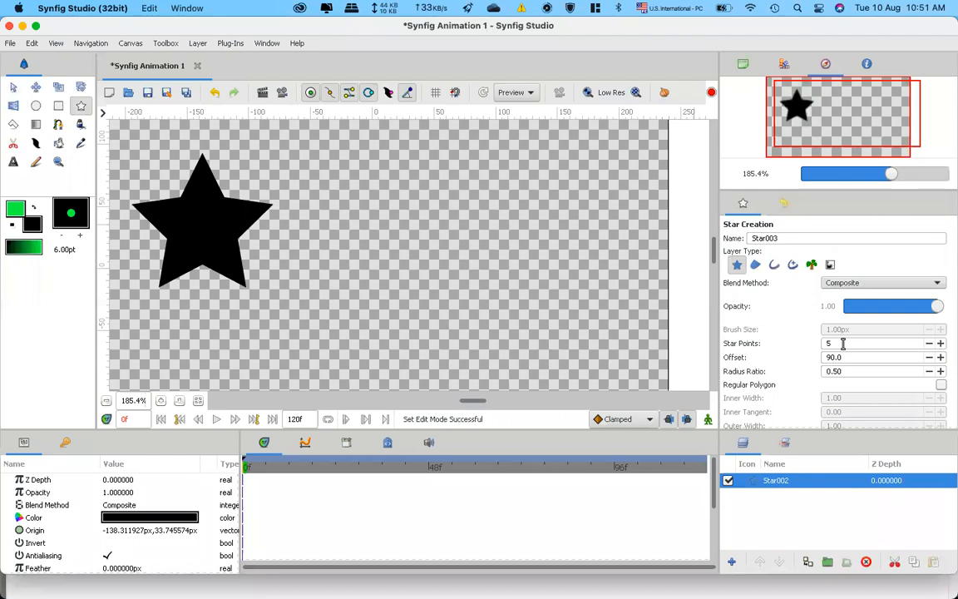
left_click(866, 562)
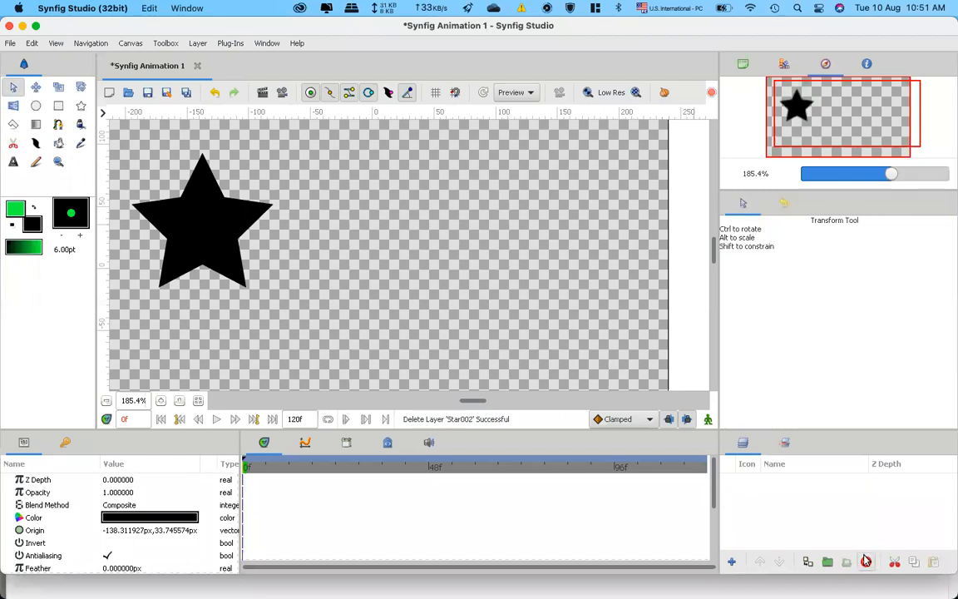
Draw a star with 21 points centred at about X -51 px, Y 39 px, and display its handles.
left_click(81, 105)
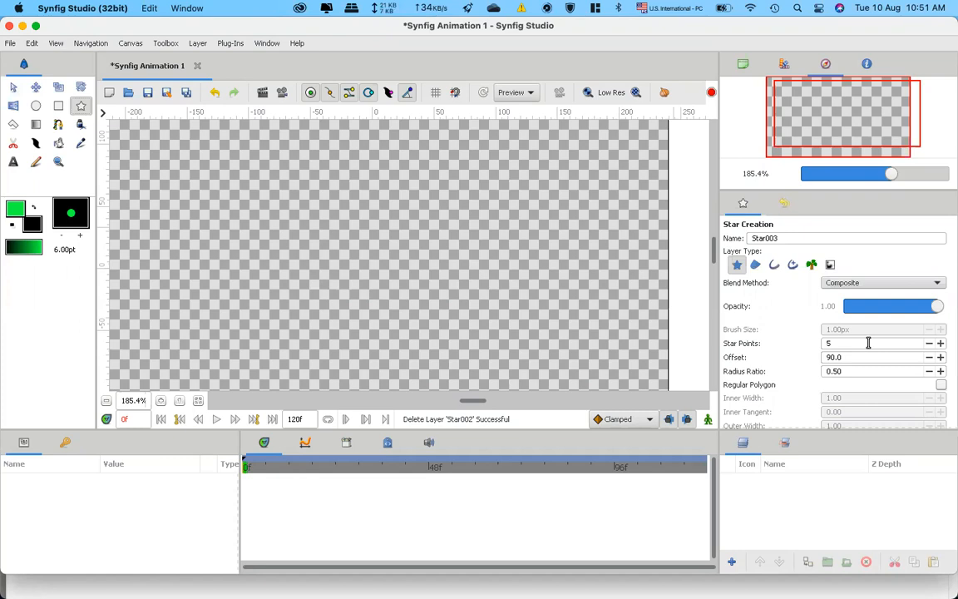
left_click(940, 345)
left_click(940, 344)
left_click(940, 344)
left_click(940, 344)
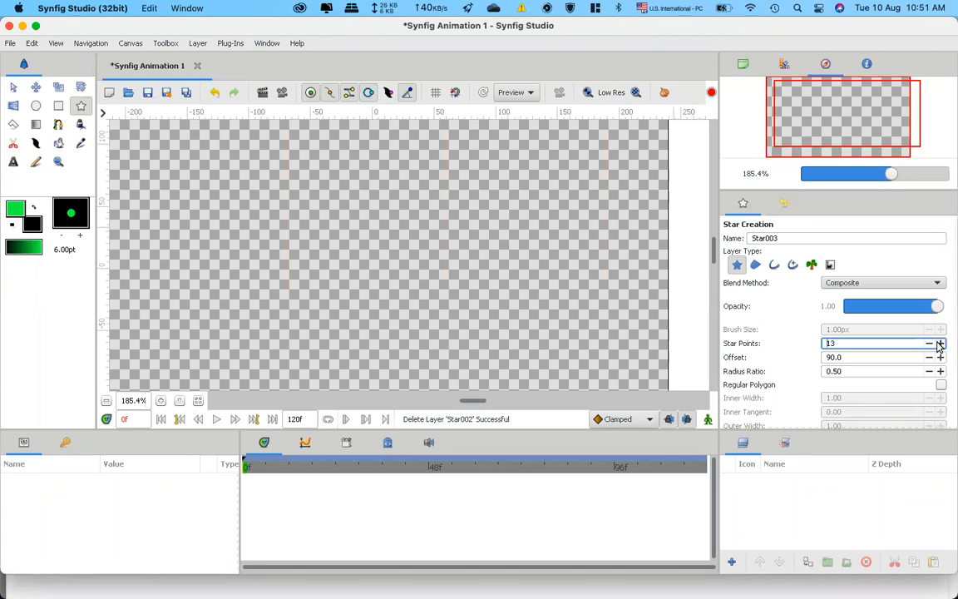
left_click(940, 345)
left_click(940, 344)
left_click_drag(309, 220, 377, 256)
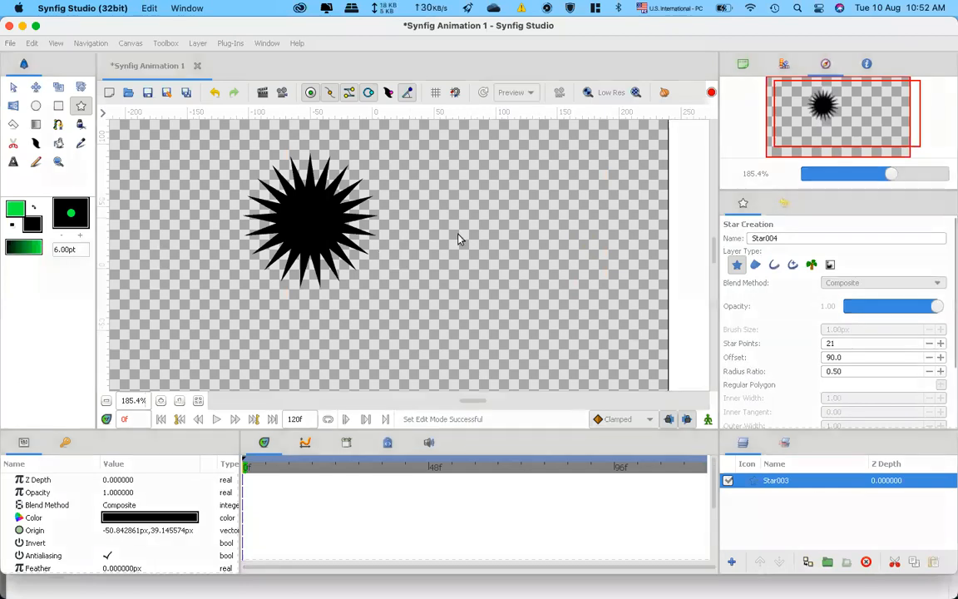
left_click(13, 89)
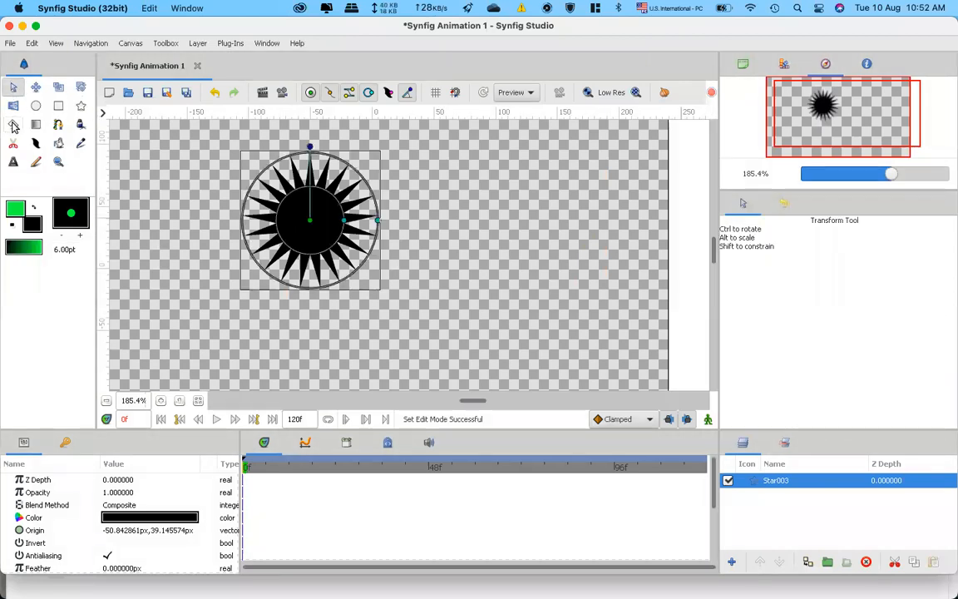
Draw a closed eight-vertex zigzag polygon to the right of the star, starting at about X 113 px, Y 54 px.
left_click(13, 124)
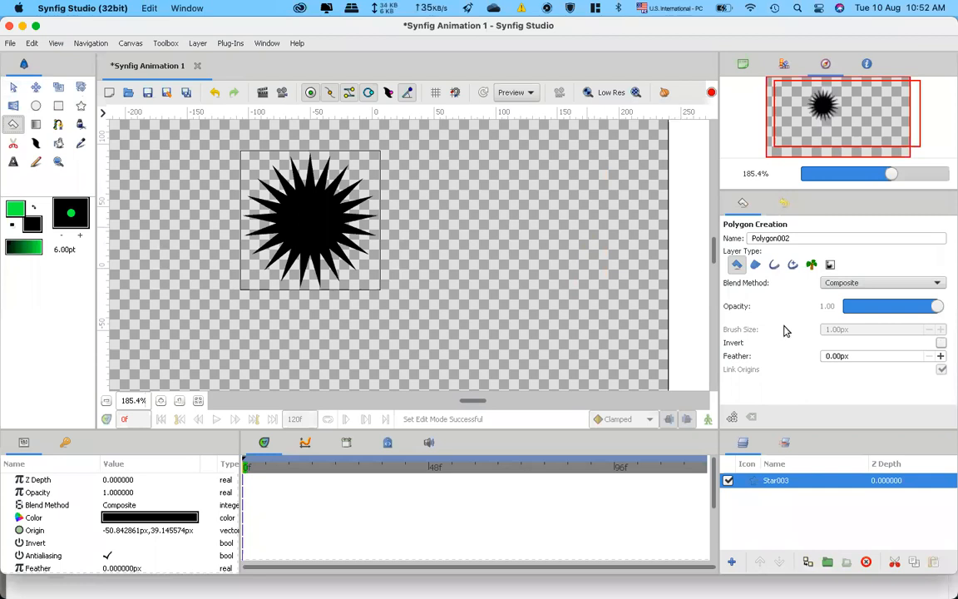
left_click(511, 202)
left_click(463, 246)
left_click(537, 303)
left_click(497, 342)
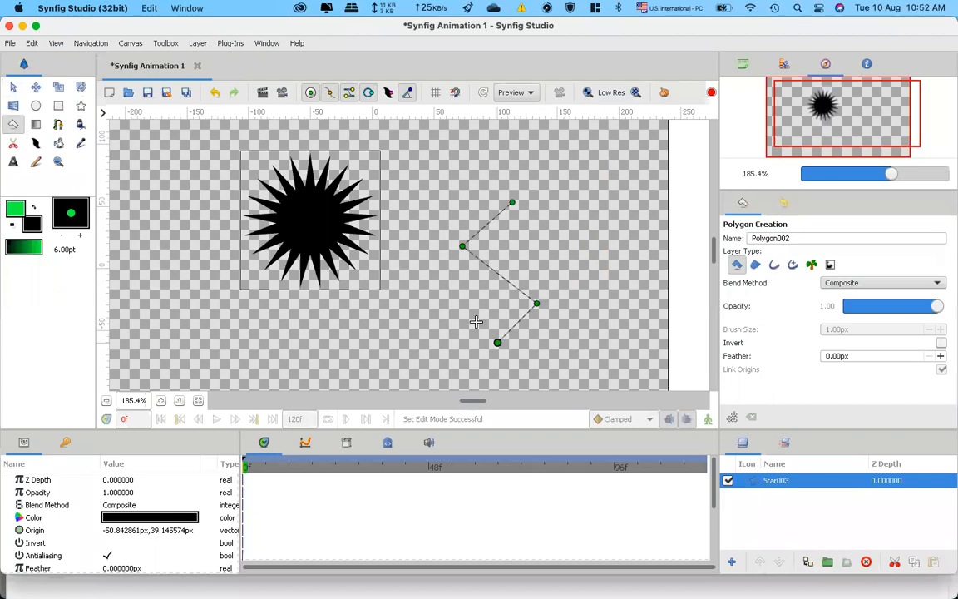
left_click(475, 321)
left_click(489, 305)
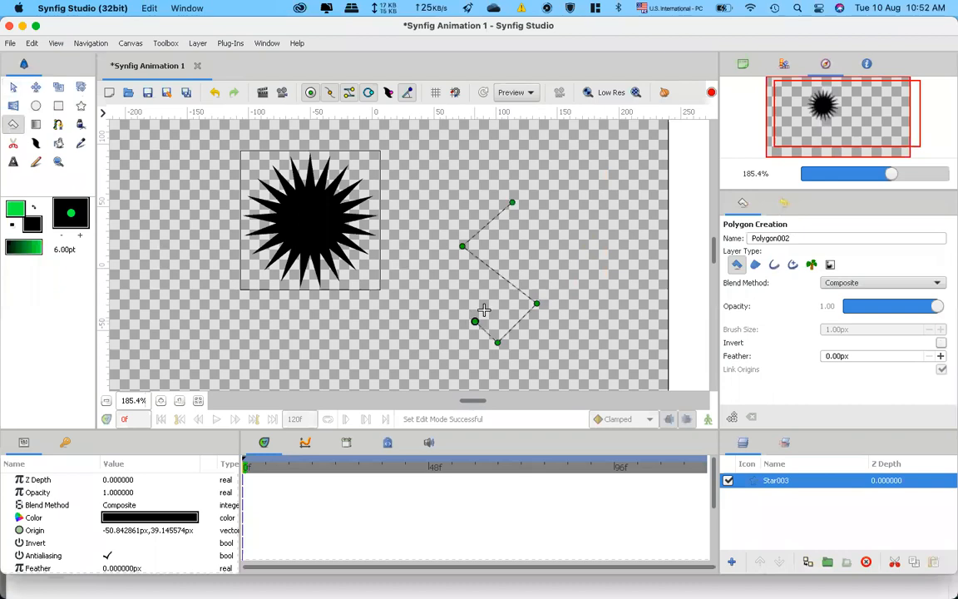
left_click(433, 242)
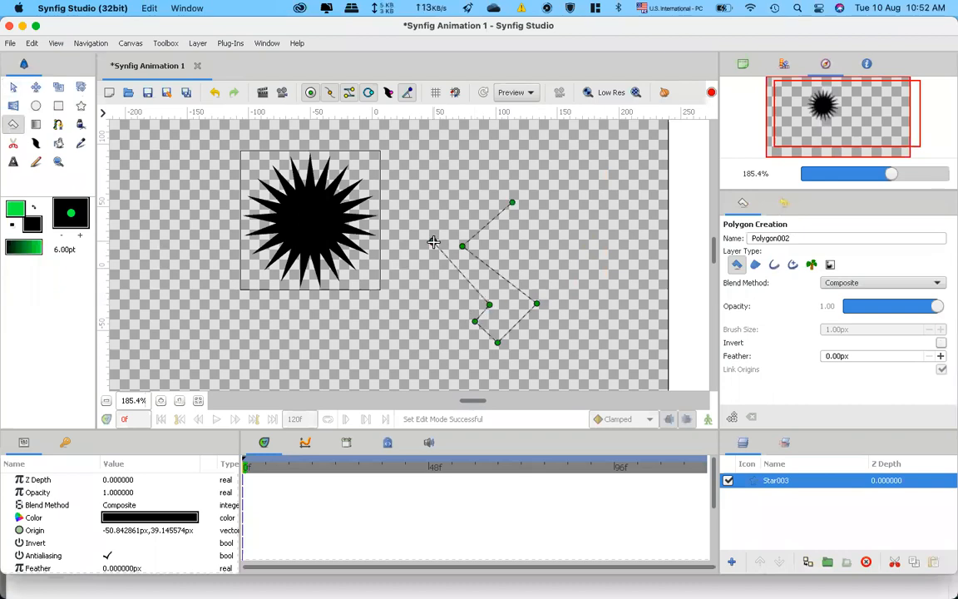
left_click(498, 189)
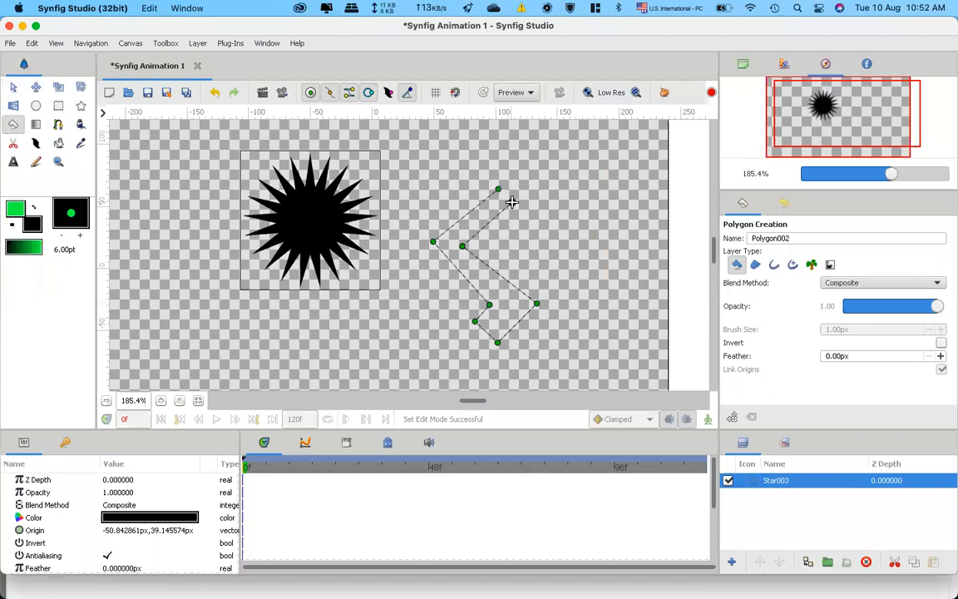
left_click(511, 202)
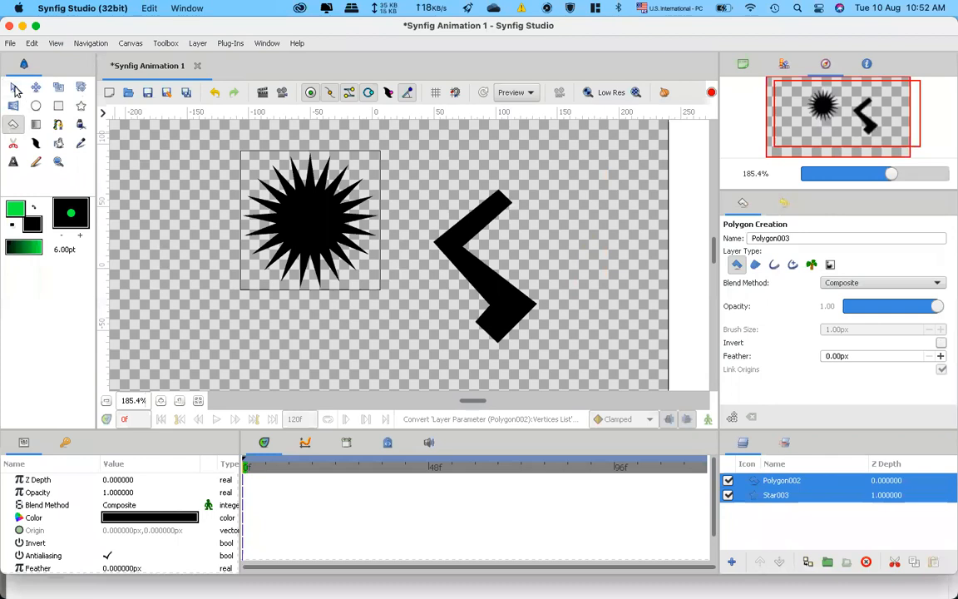
key("alt+a")
Reshape the polygon by raising its rightmost vertex and the inner vertex beside it, and move its origin to about X -42 px, Y 23 px.
left_click(511, 312)
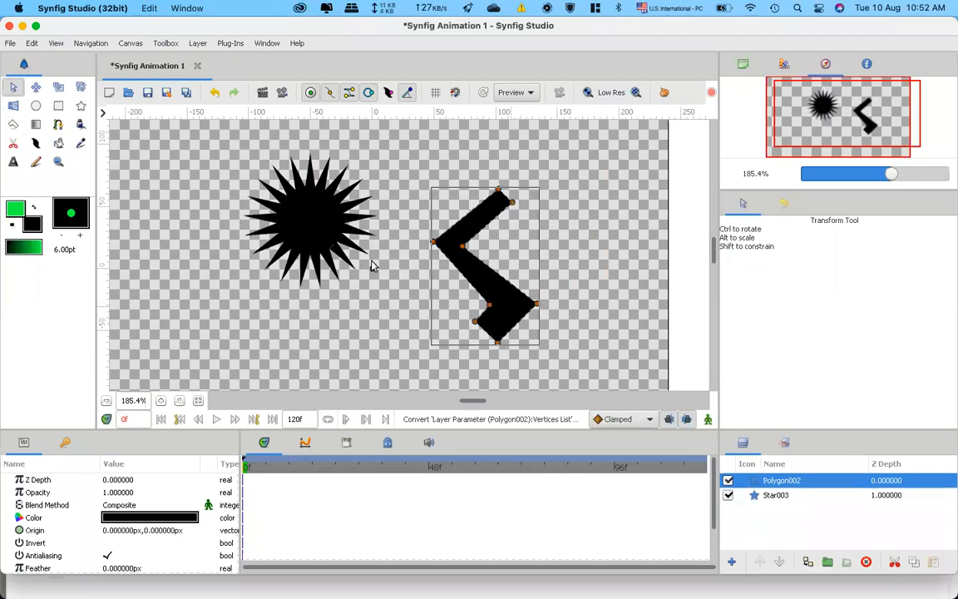
left_click_drag(373, 268, 321, 200)
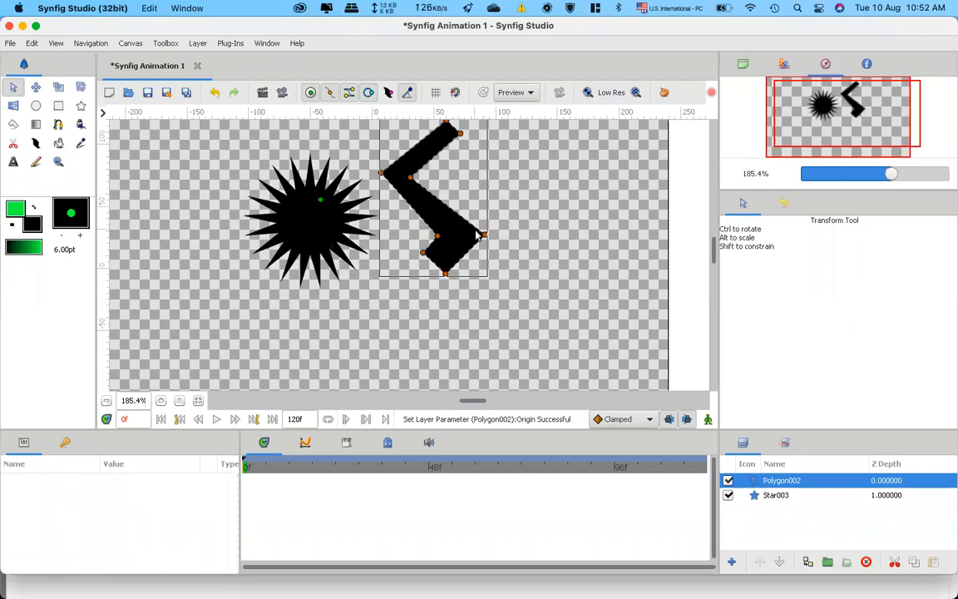
left_click_drag(486, 239, 454, 210)
left_click(438, 235)
left_click(514, 257)
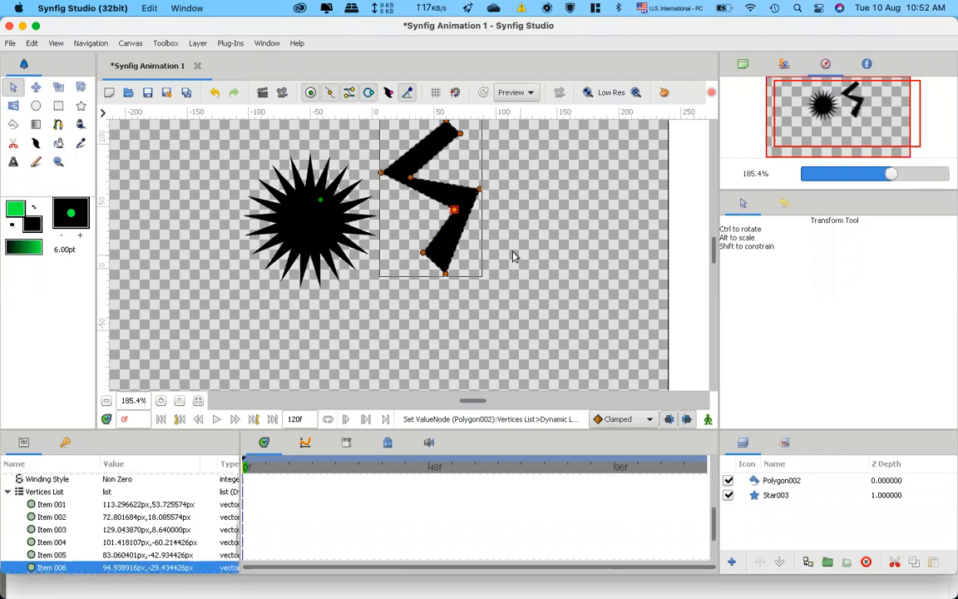
left_click(453, 241)
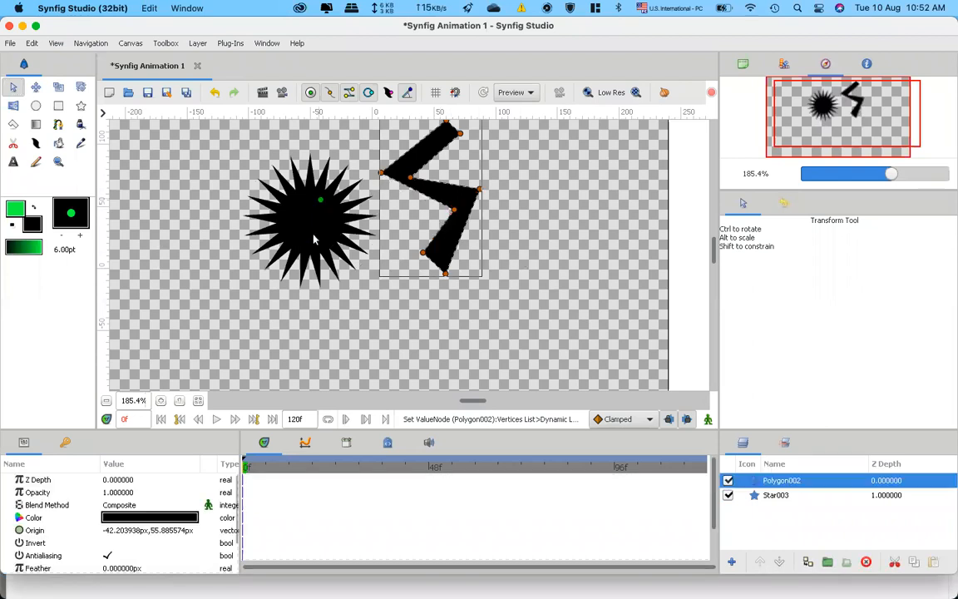
left_click_drag(320, 199, 321, 238)
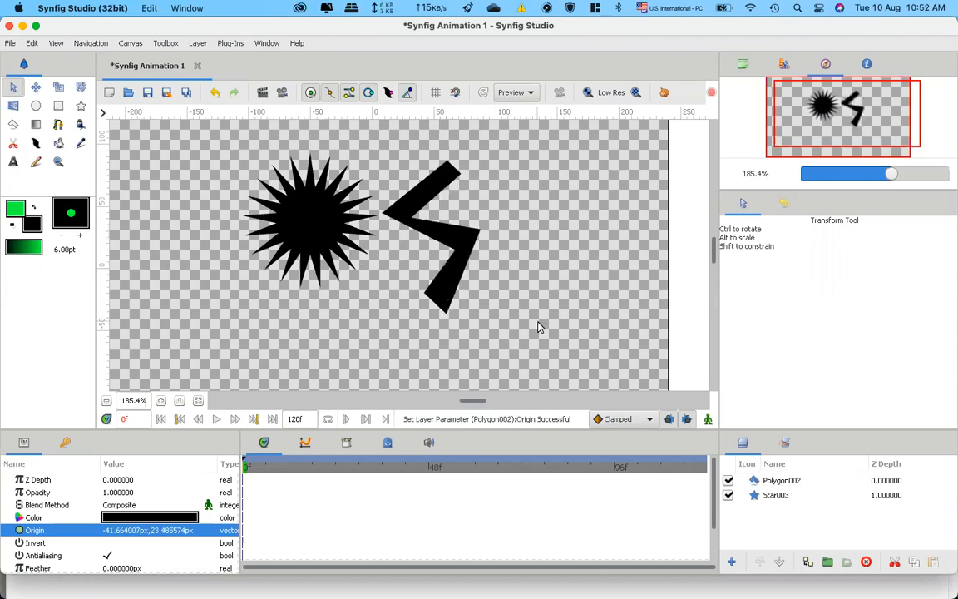
Draw a linear gradient from about X -138 px, Y -5 px to about X 165 px, Y 0 px.
left_click(36, 125)
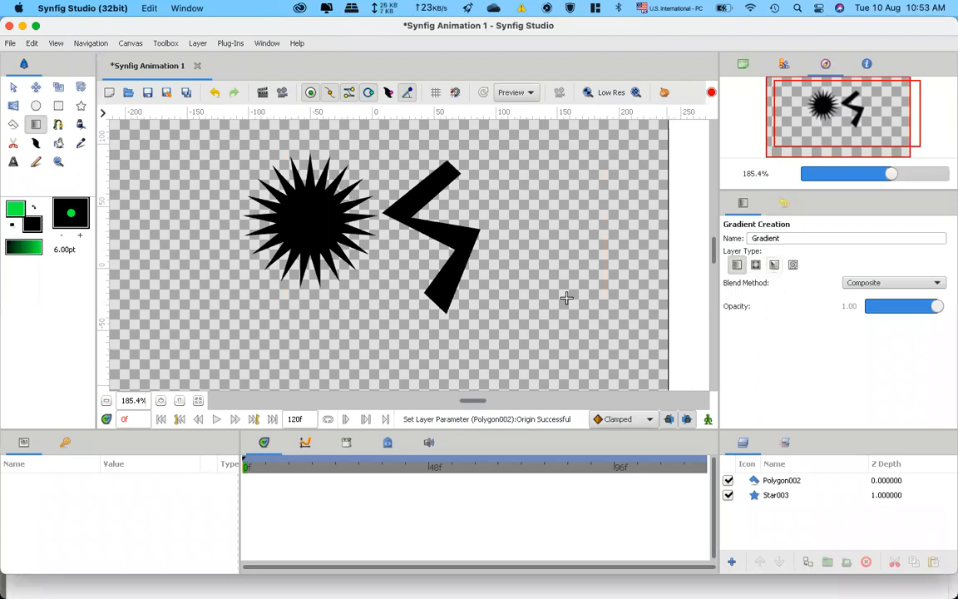
left_click_drag(203, 274, 248, 275)
left_click_drag(532, 281, 575, 268)
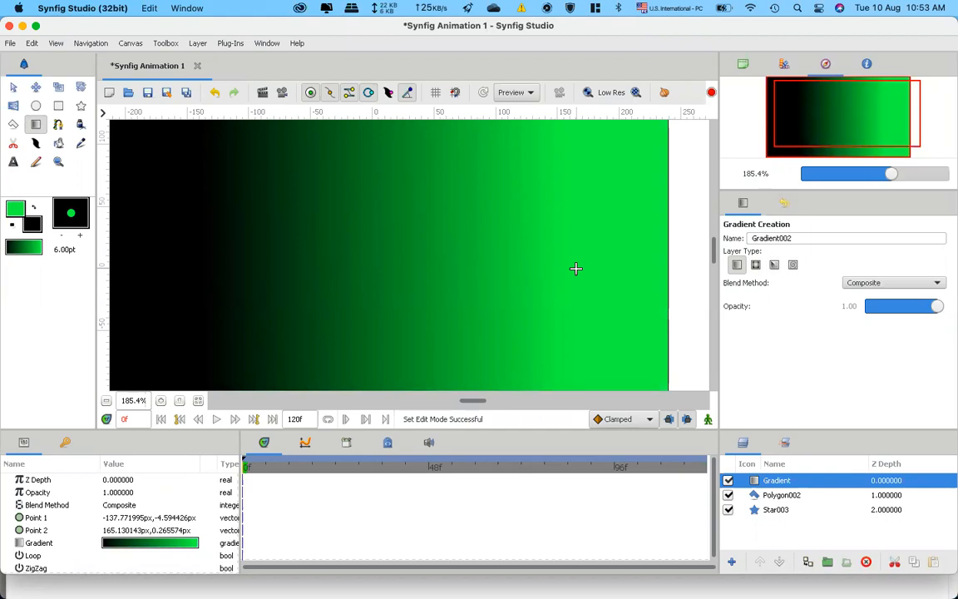
Draw a radial gradient centred at about X -28 px, Y 27 px and a conical gradient centred at about X -130 px, Y 70 px.
left_click(755, 265)
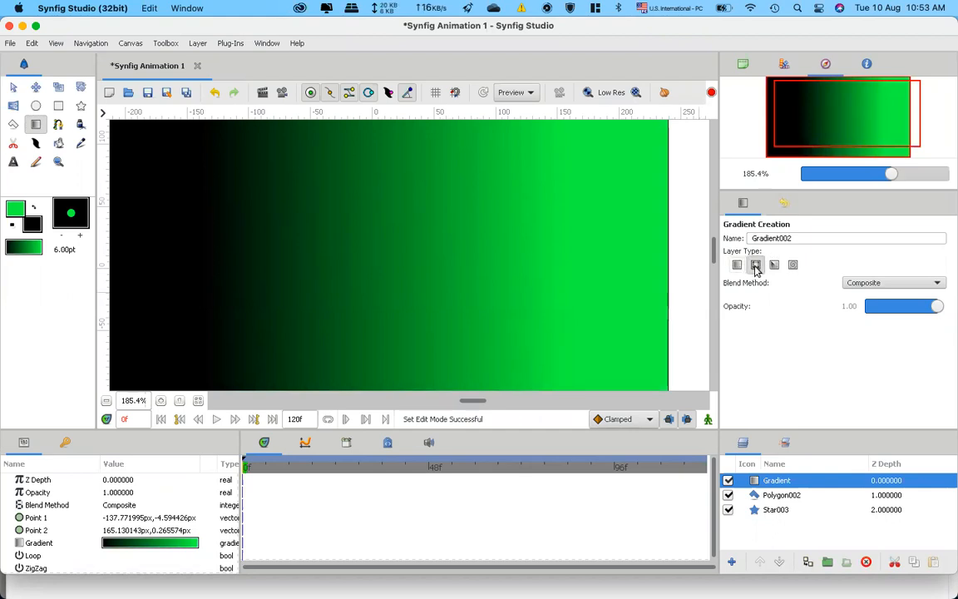
left_click_drag(338, 235, 413, 237)
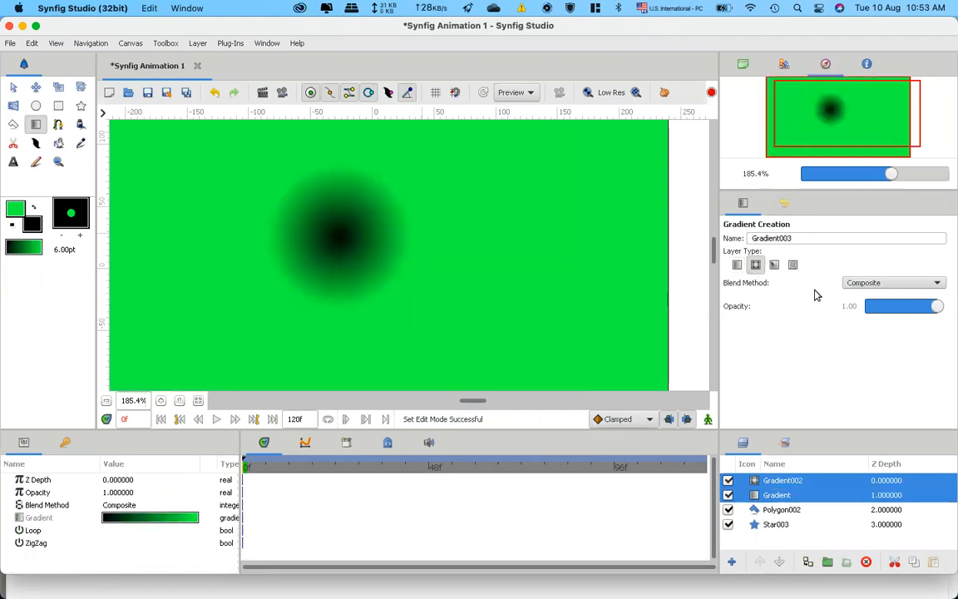
left_click(774, 266)
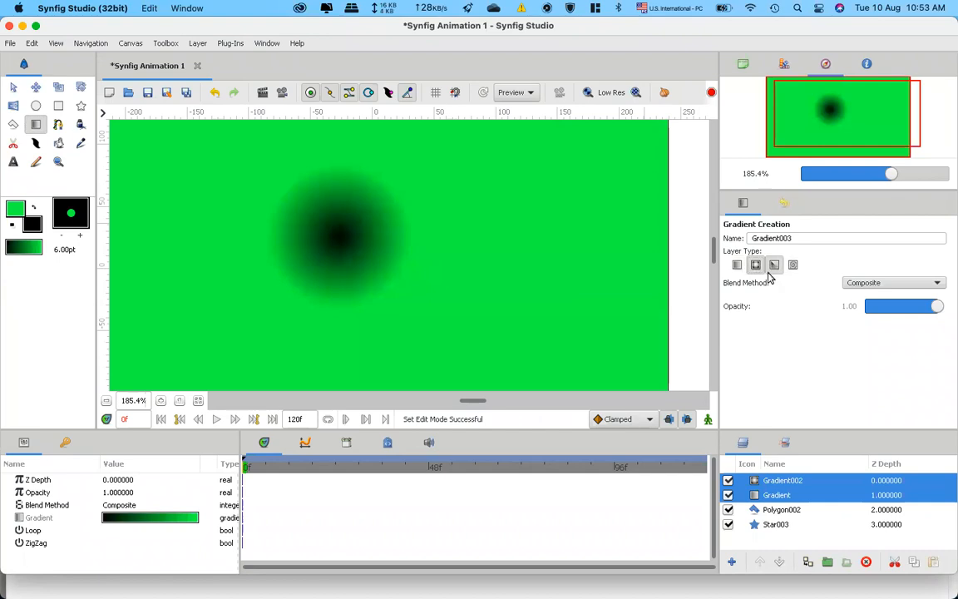
left_click_drag(212, 182, 360, 269)
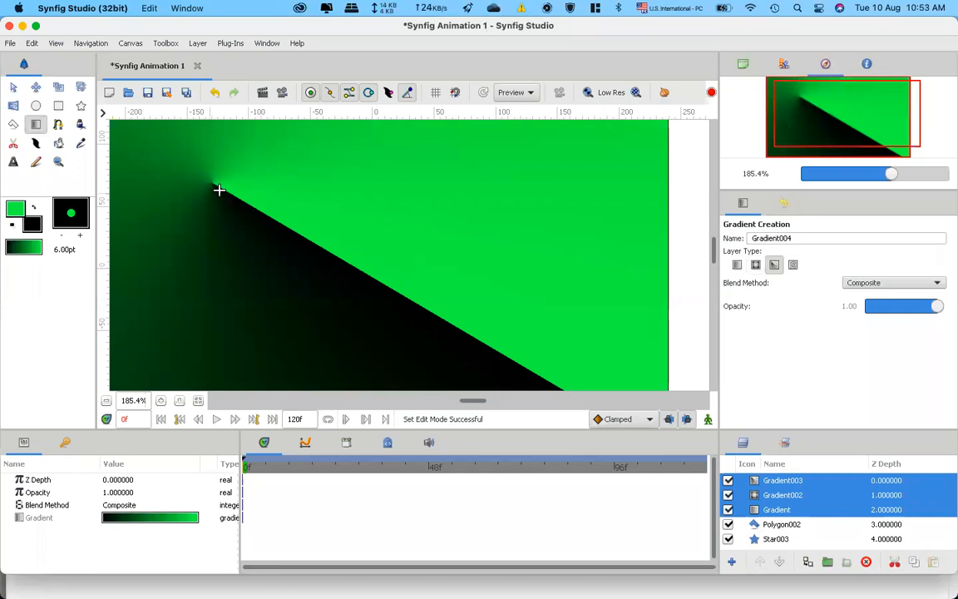
Draw a spiral gradient centred at about X -4 px, Y 27 px with a radius of about 108 px, and select only its layer.
left_click(794, 265)
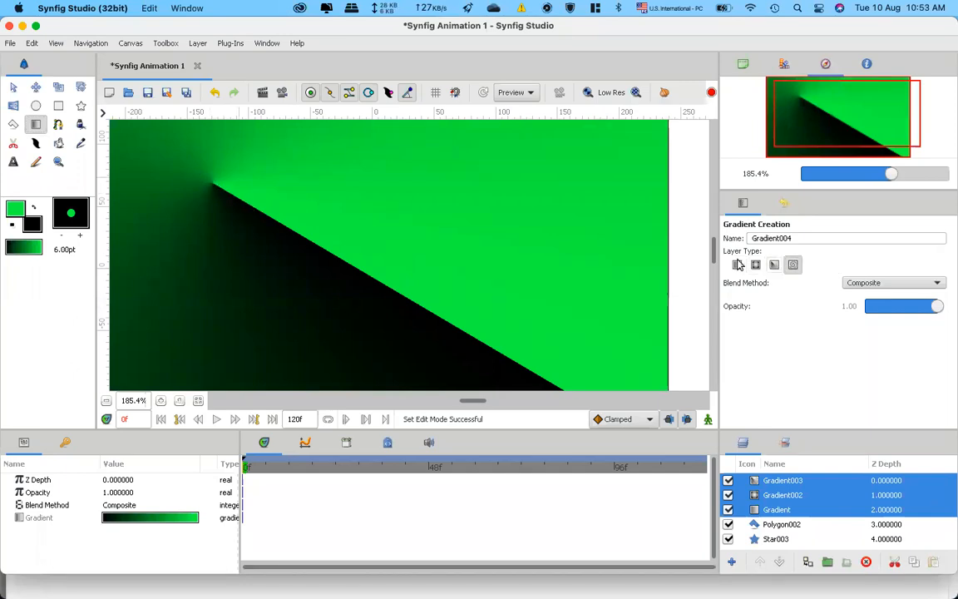
left_click_drag(369, 236, 500, 240)
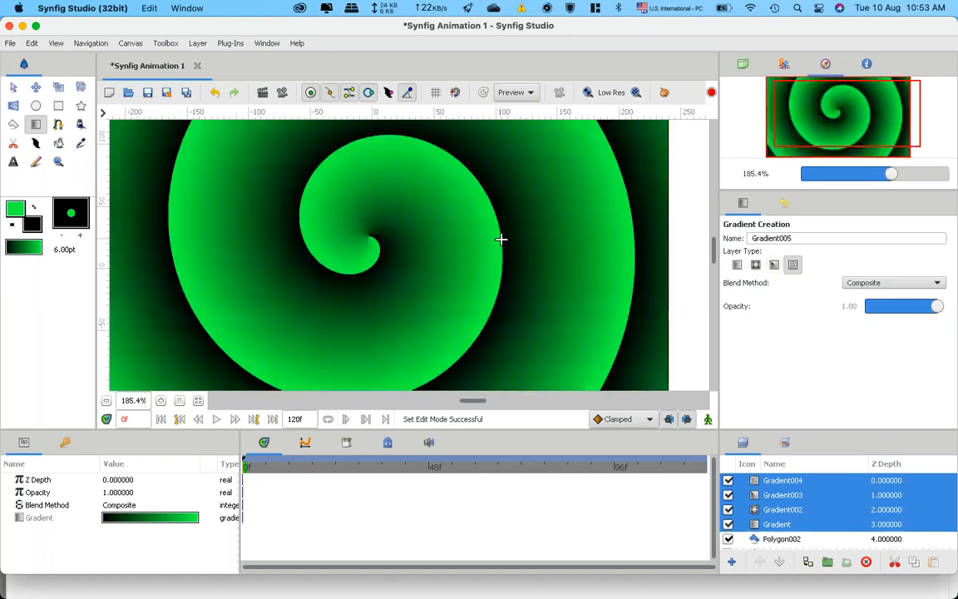
left_click(106, 405)
left_click(106, 401)
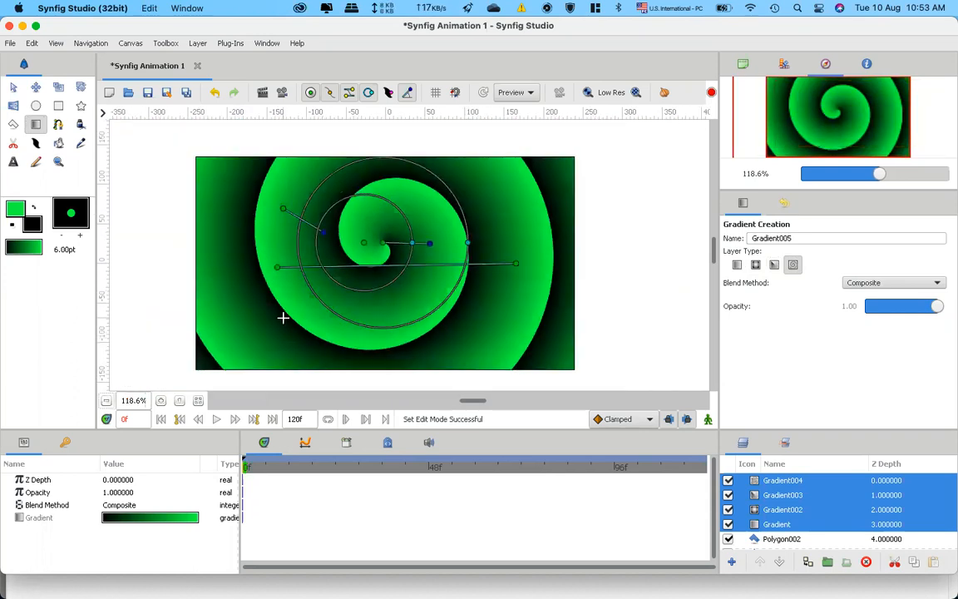
key("alt+a")
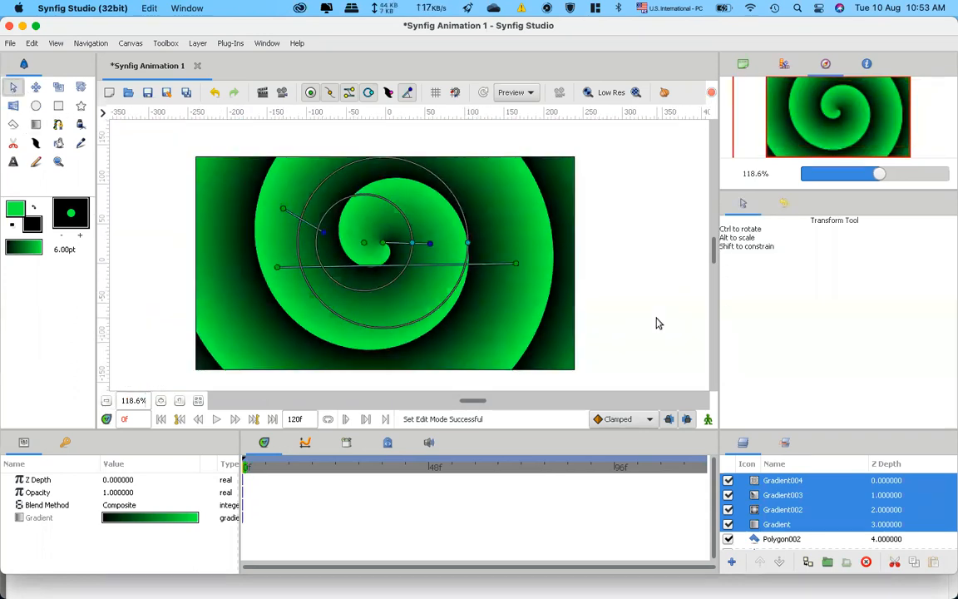
left_click(657, 323)
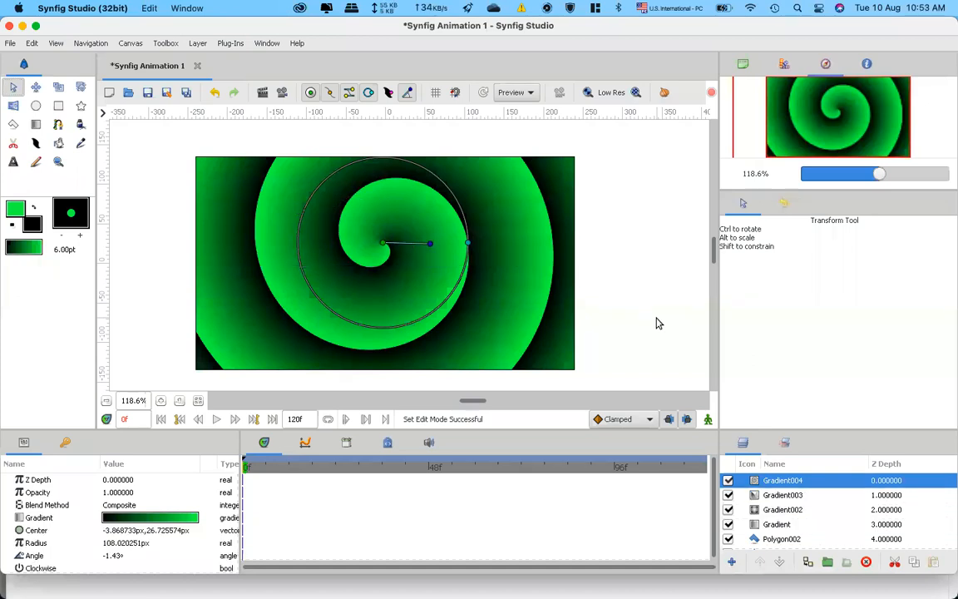